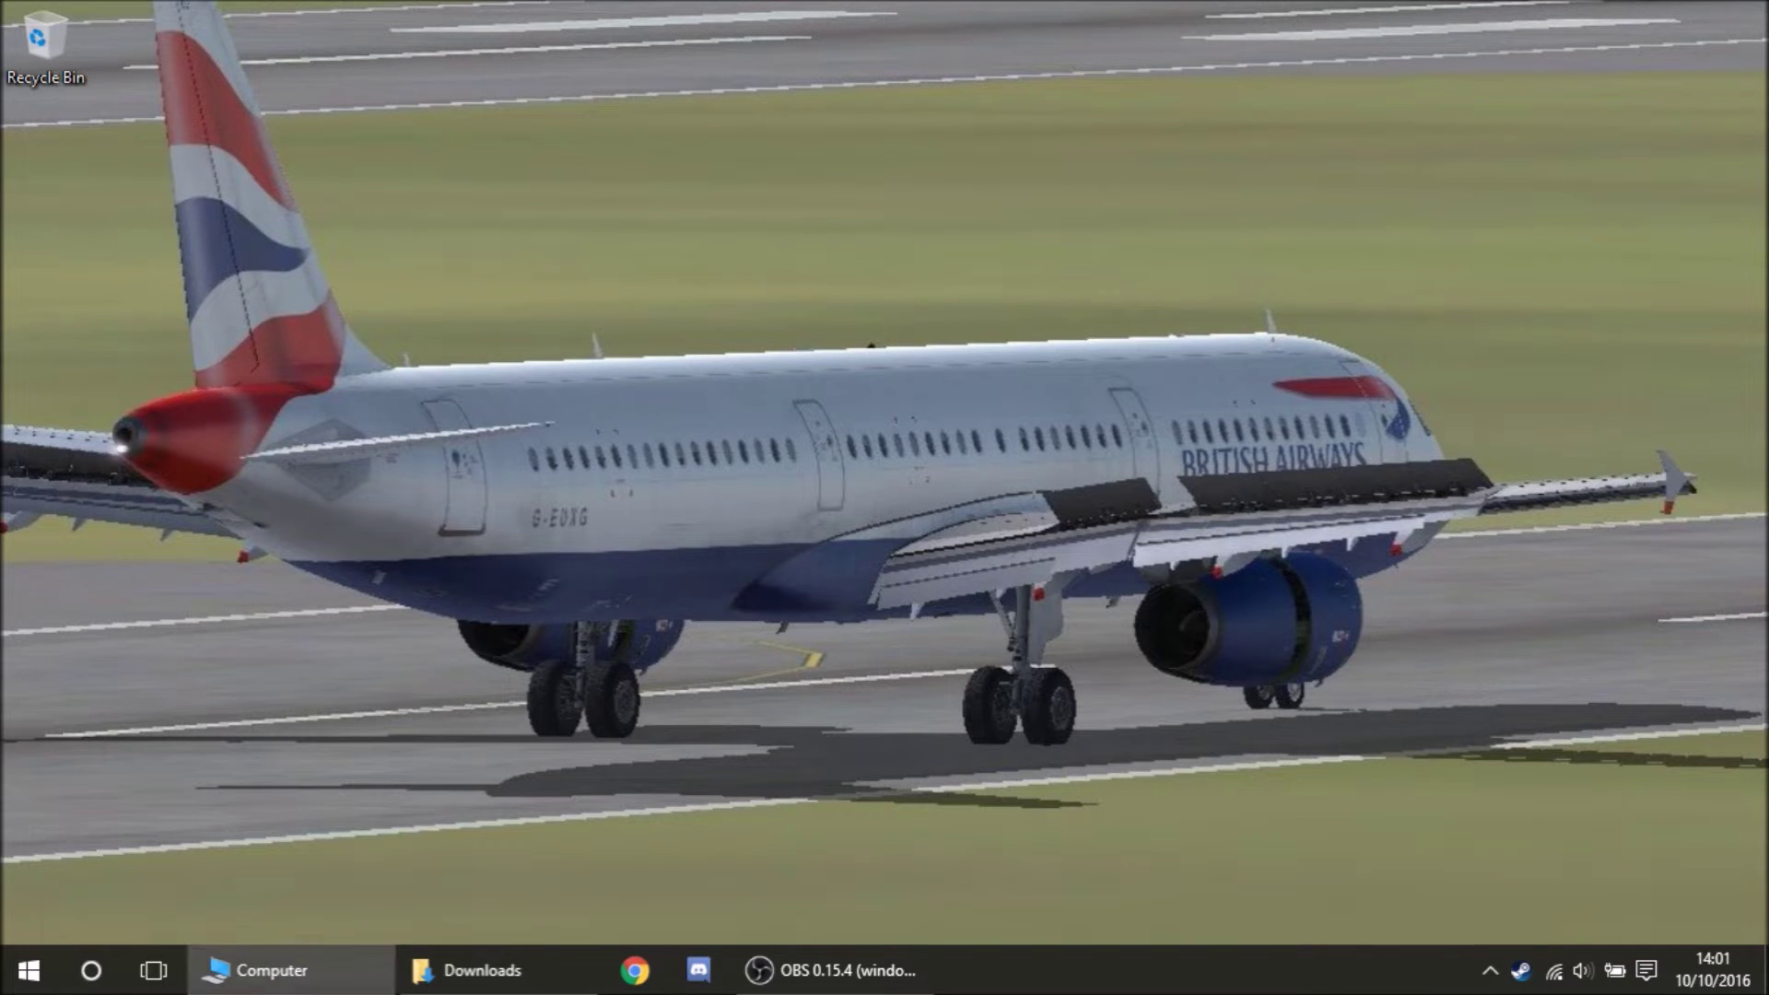
From Computer, go to C:\Program Files (x86)\Steam\SteamApps\common\OMSI 2
left_click(267, 970)
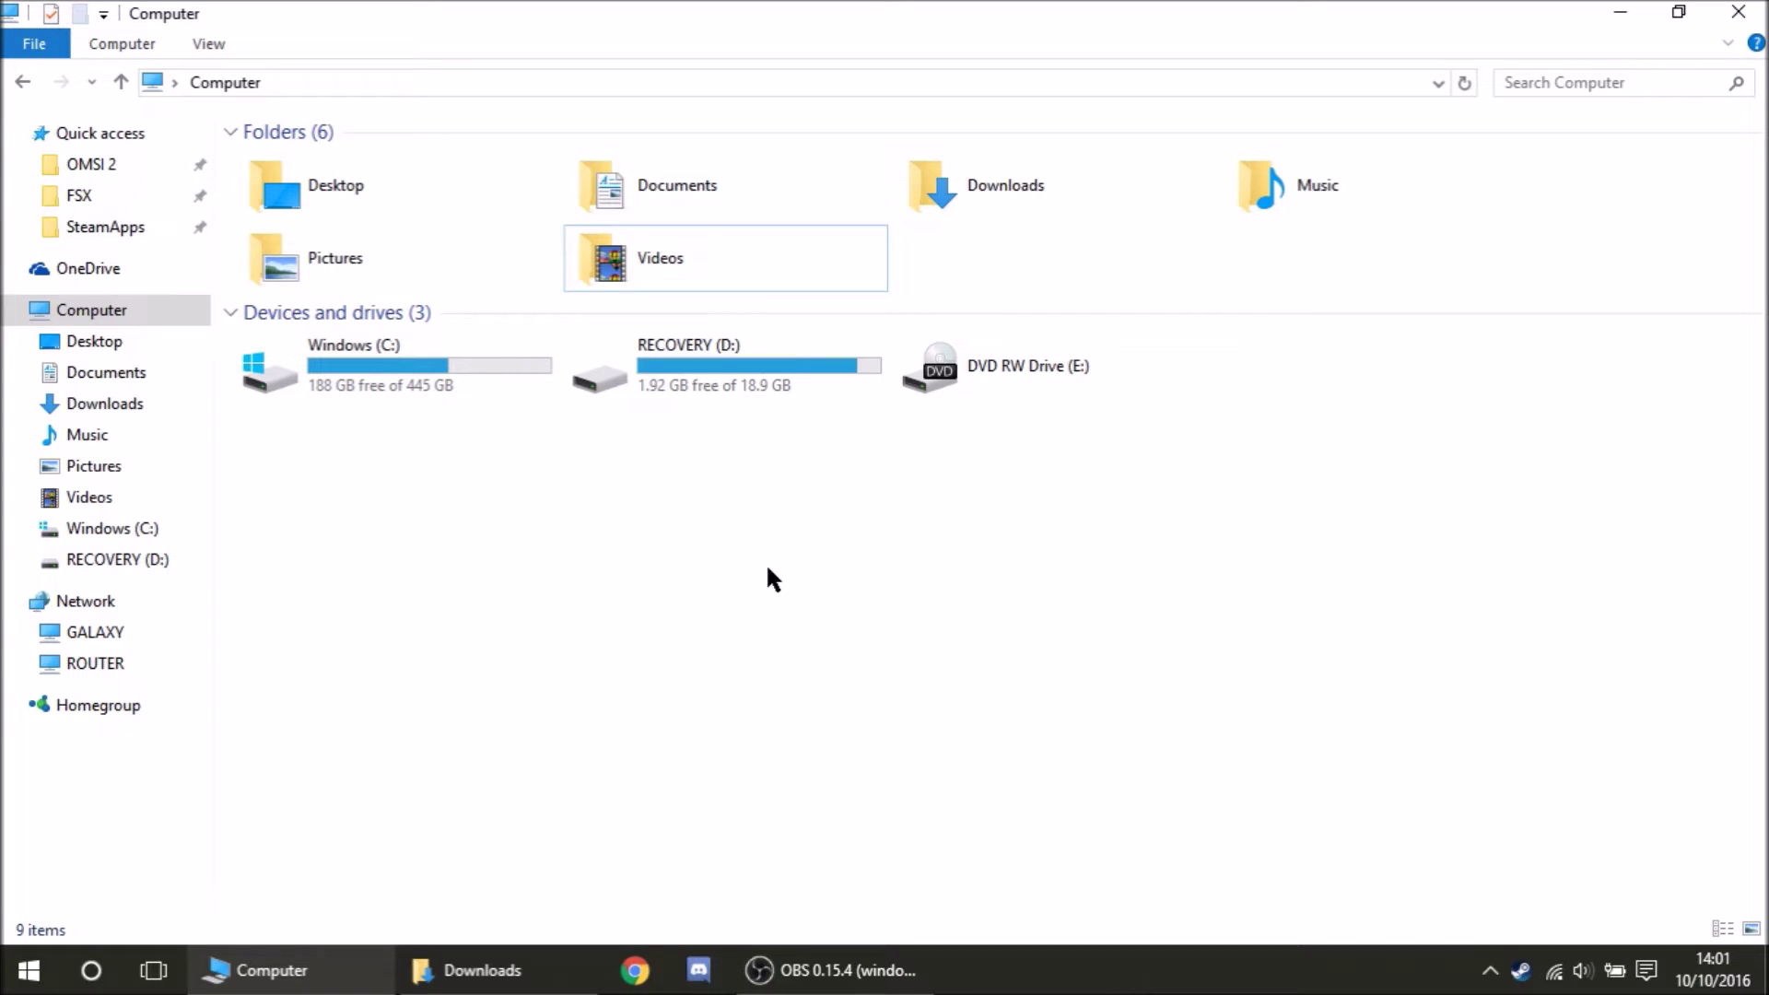
double_click(369, 359)
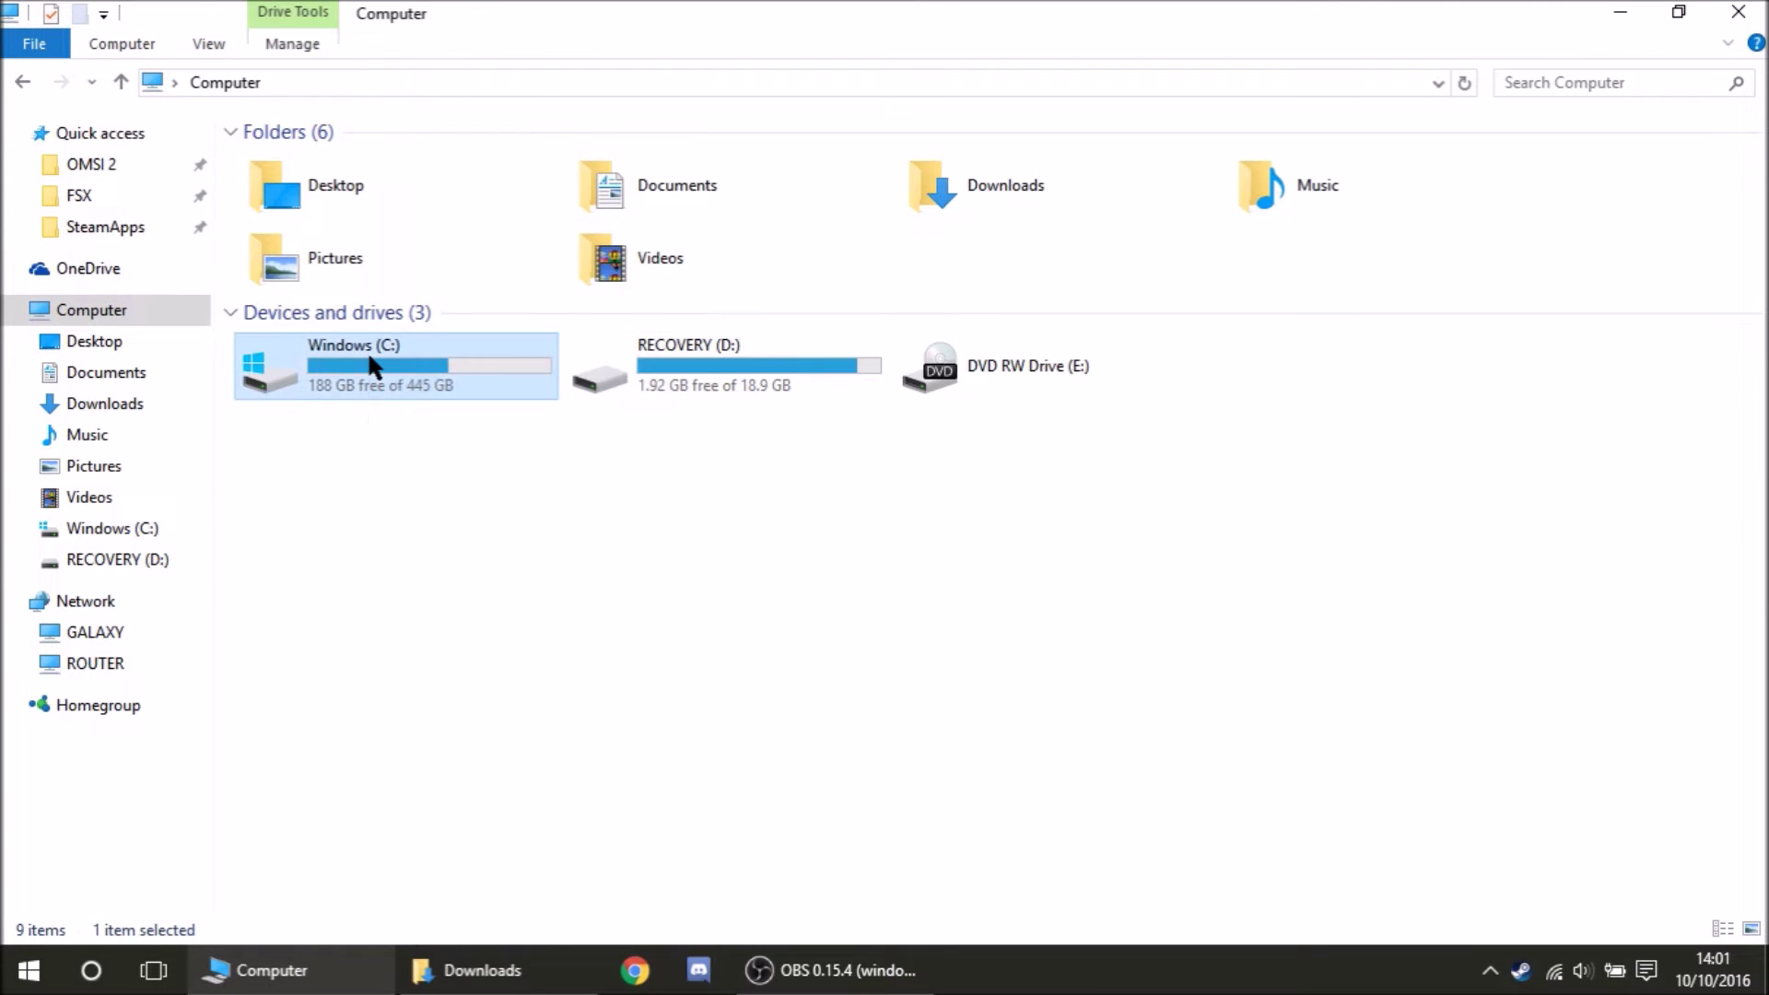
left_click(597, 381)
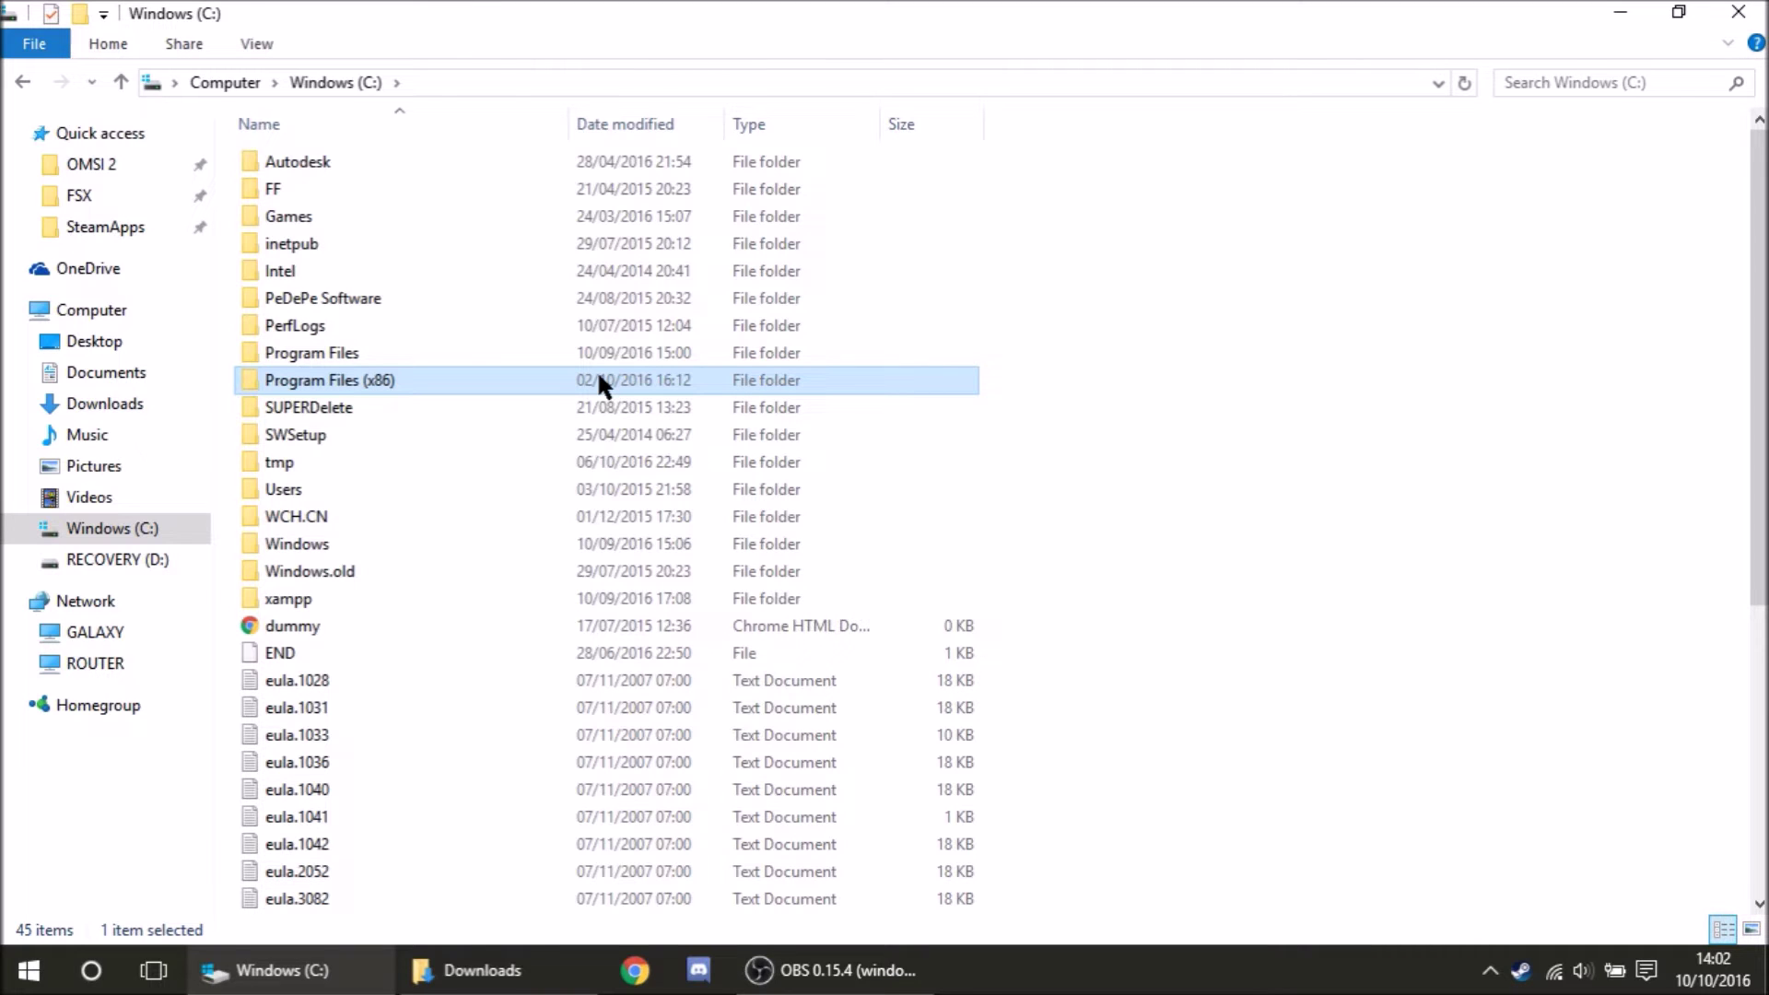
double_click(598, 378)
scroll(627, 378, "down", 5)
scroll(605, 383, "down", 5)
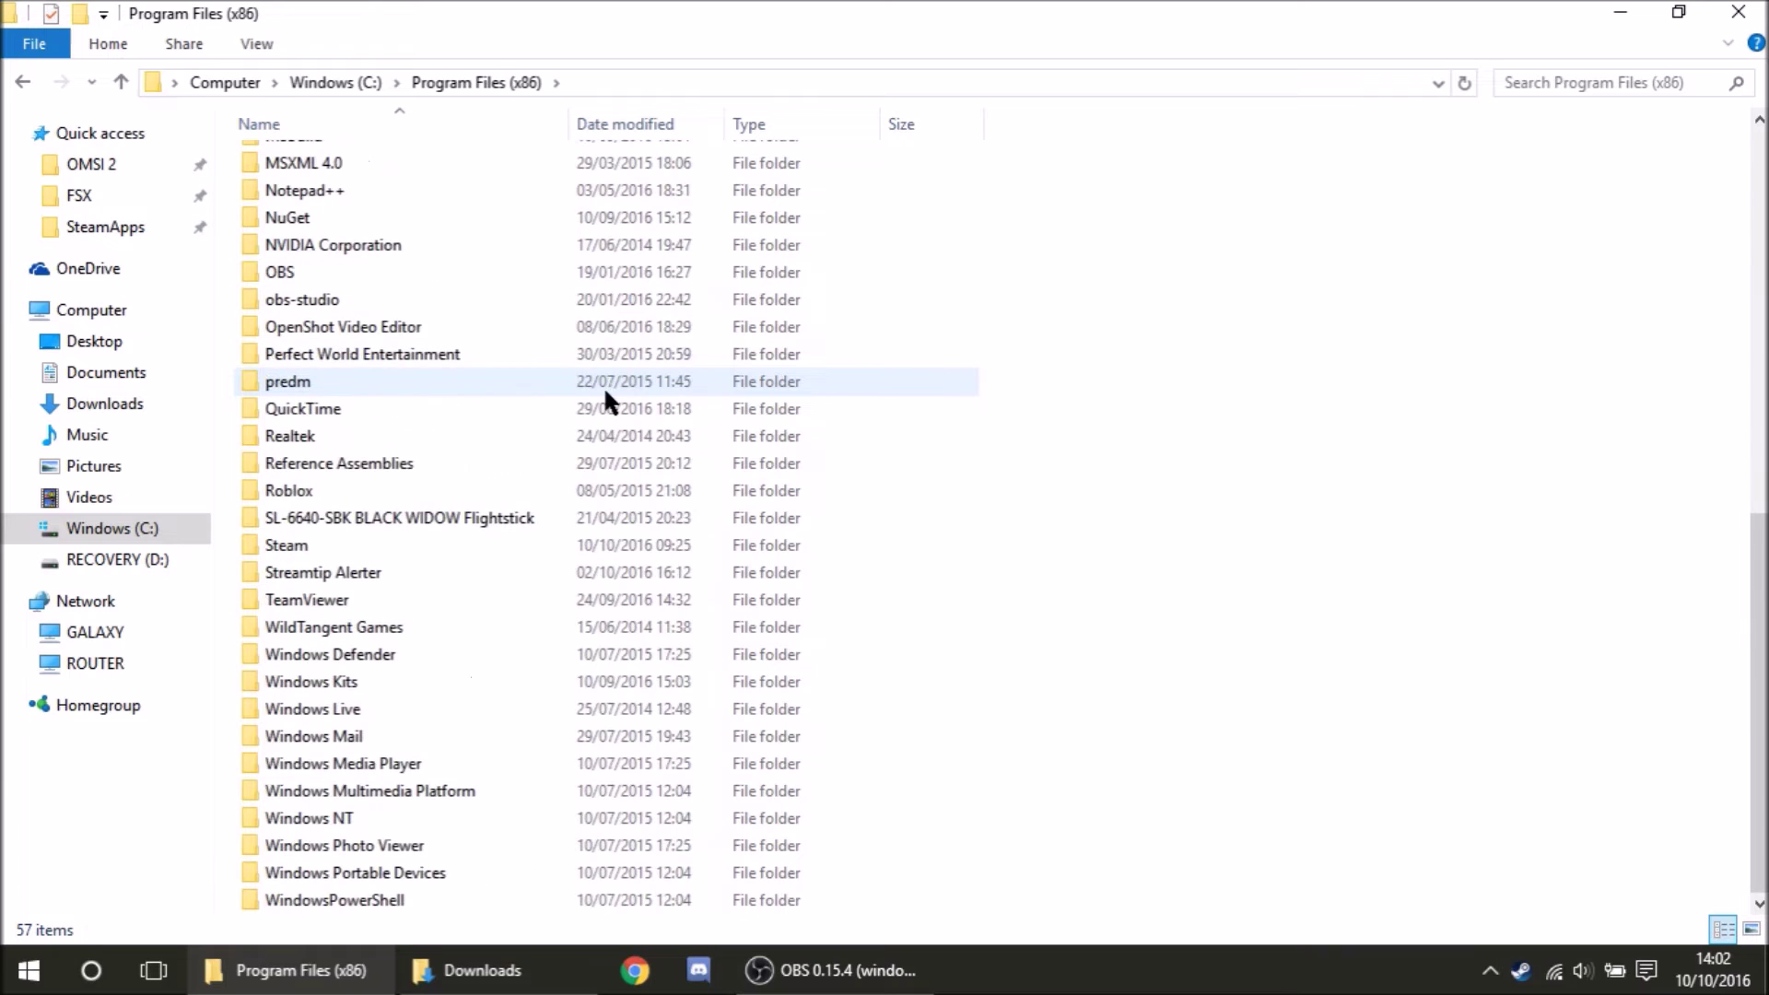
left_click(411, 540)
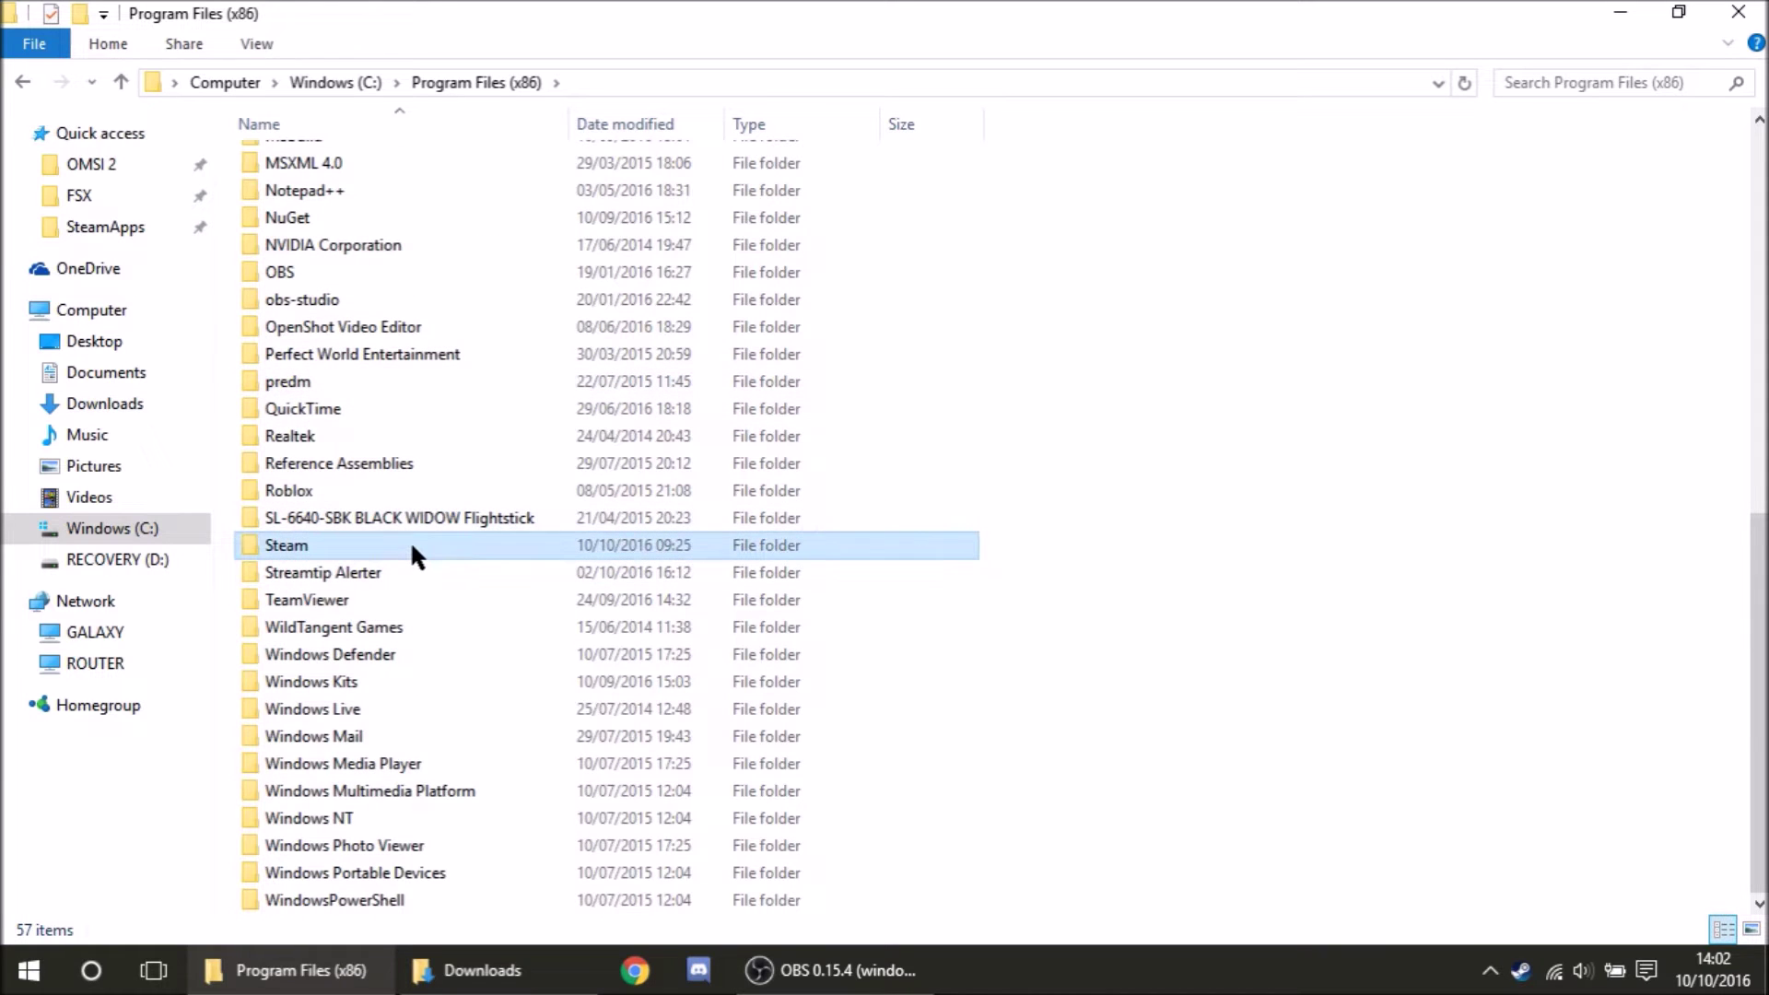
double_click(412, 538)
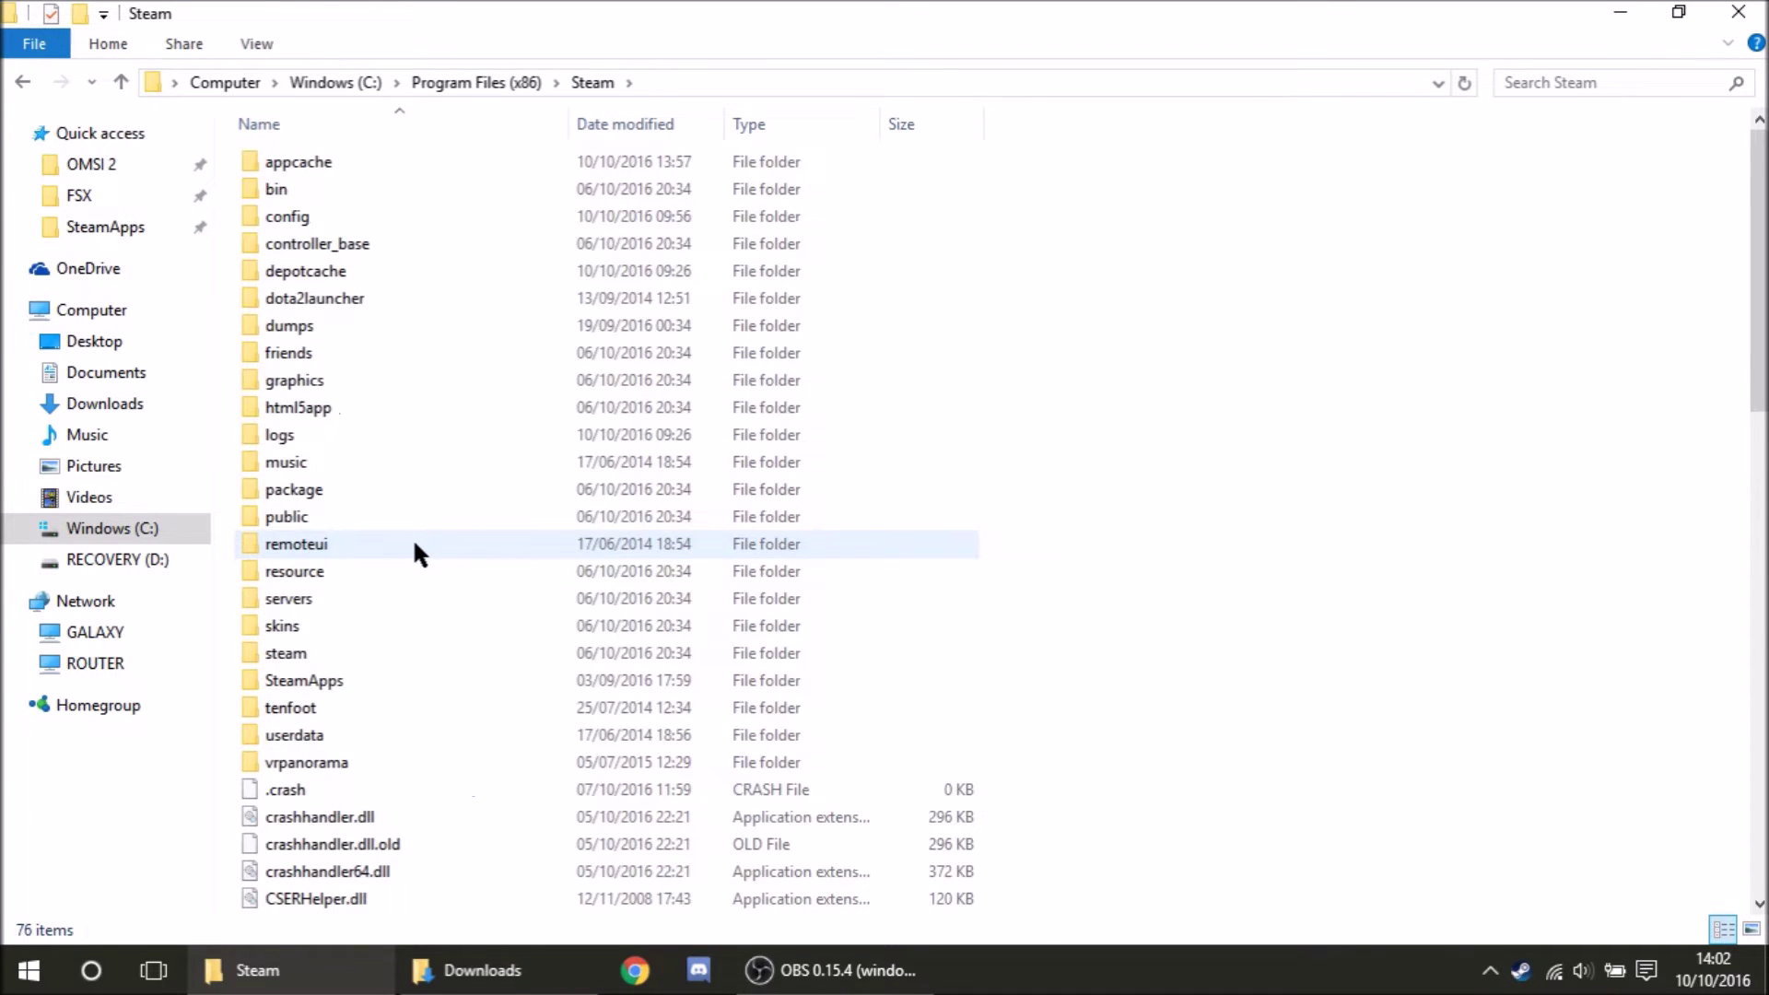
scroll(412, 539, "down", 5)
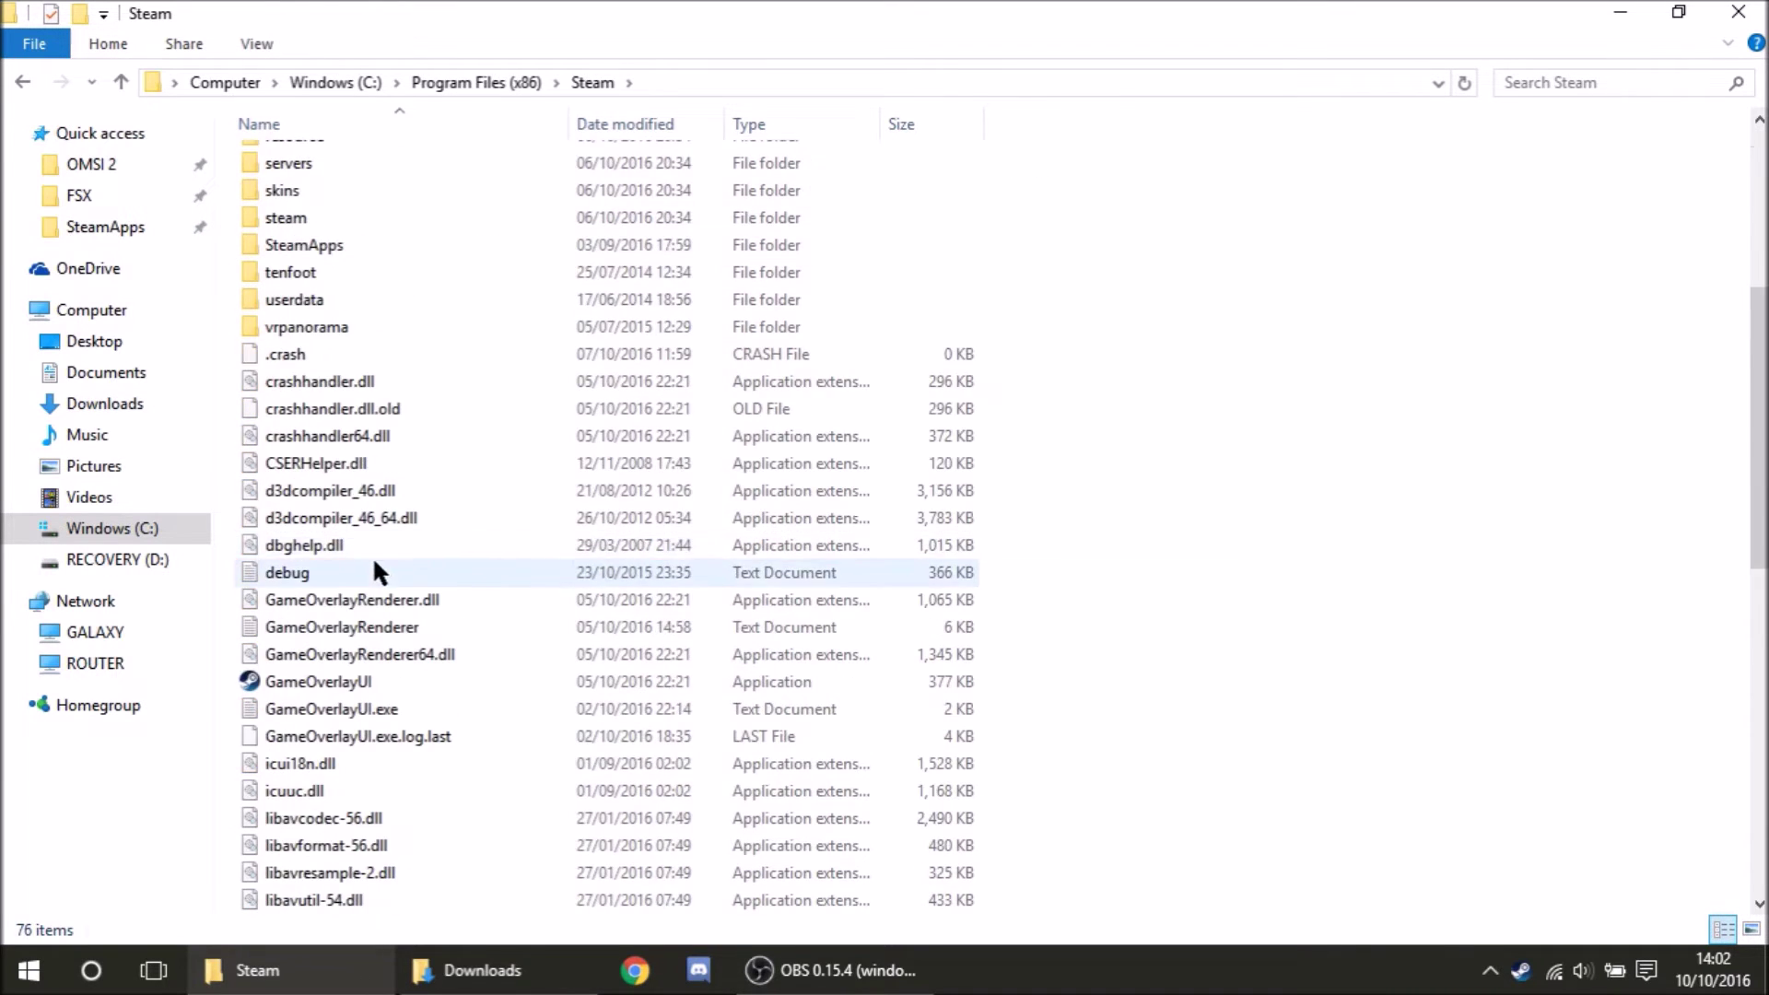
double_click(324, 240)
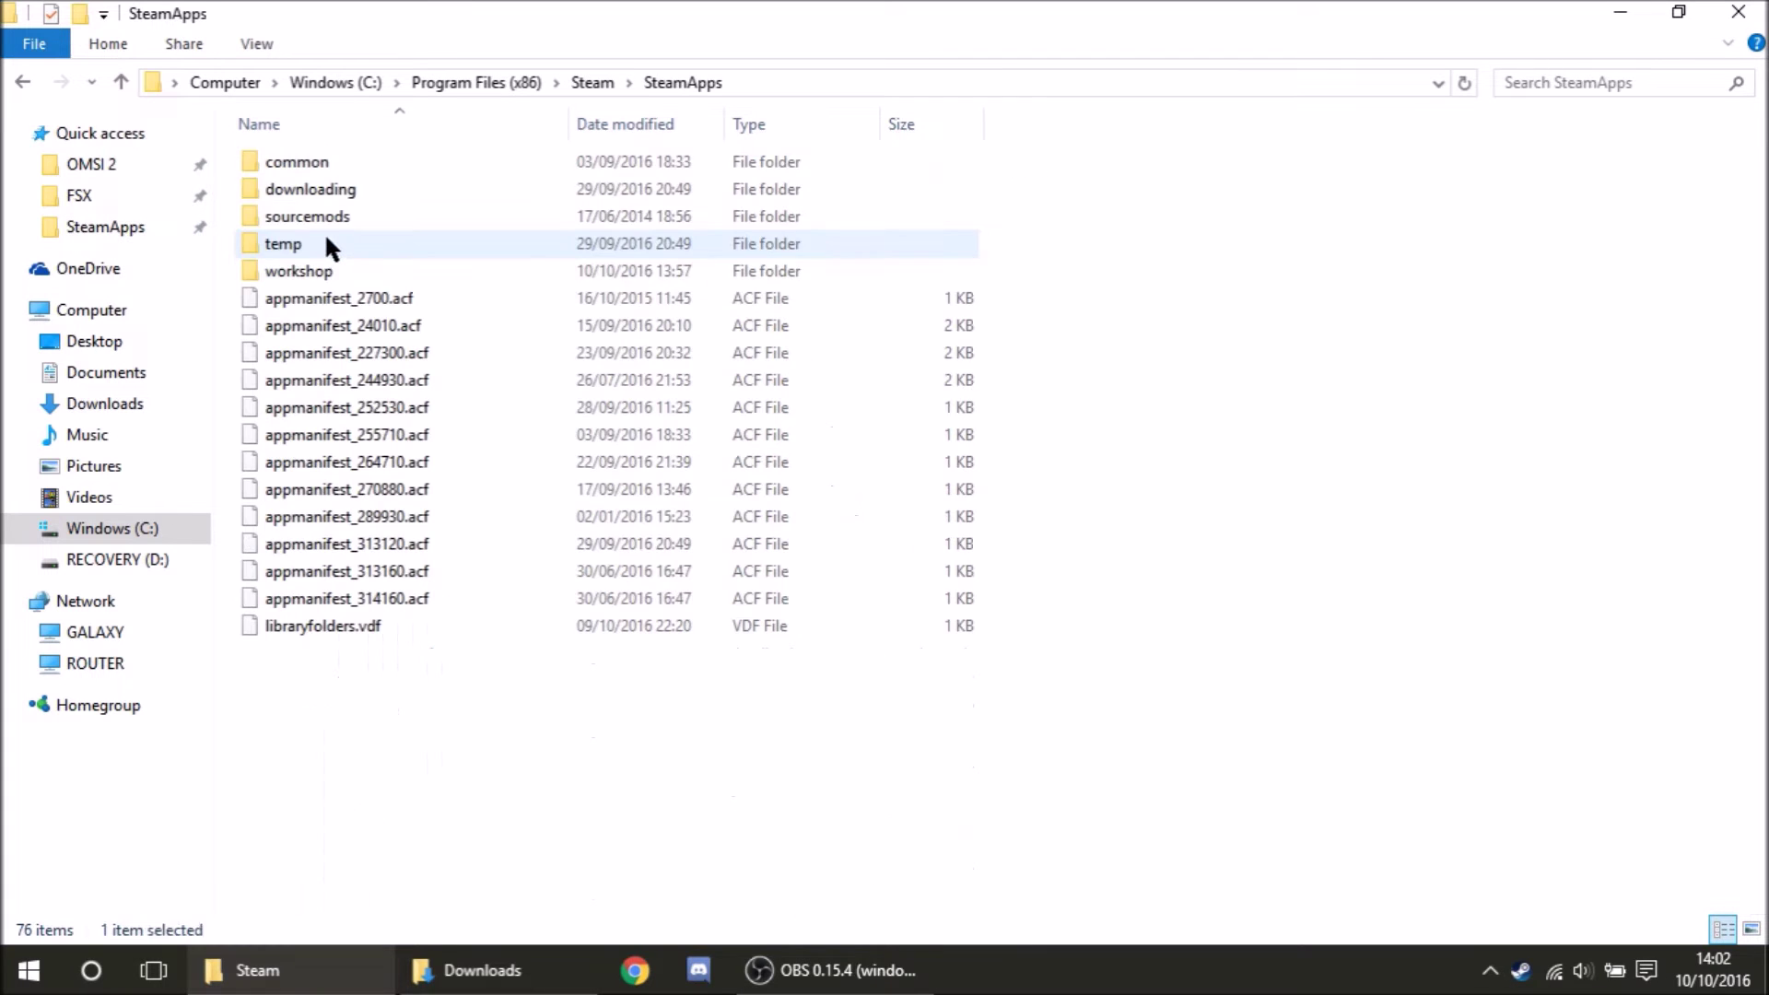
double_click(323, 161)
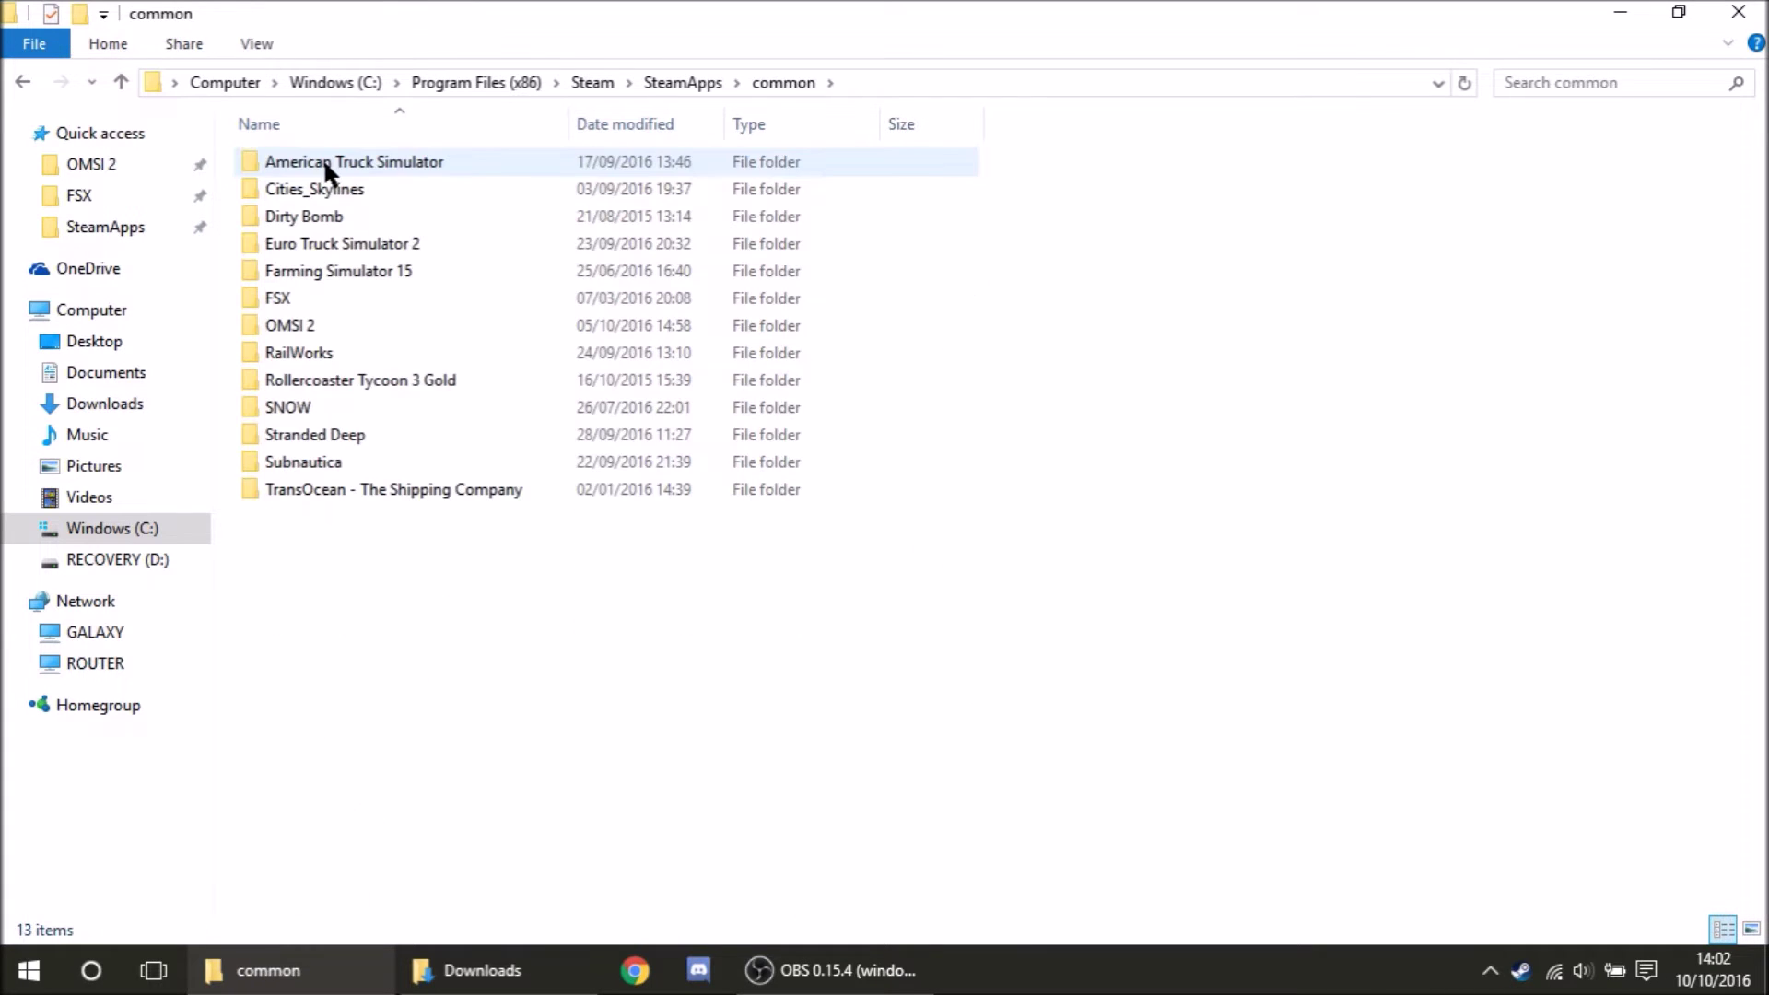
double_click(319, 324)
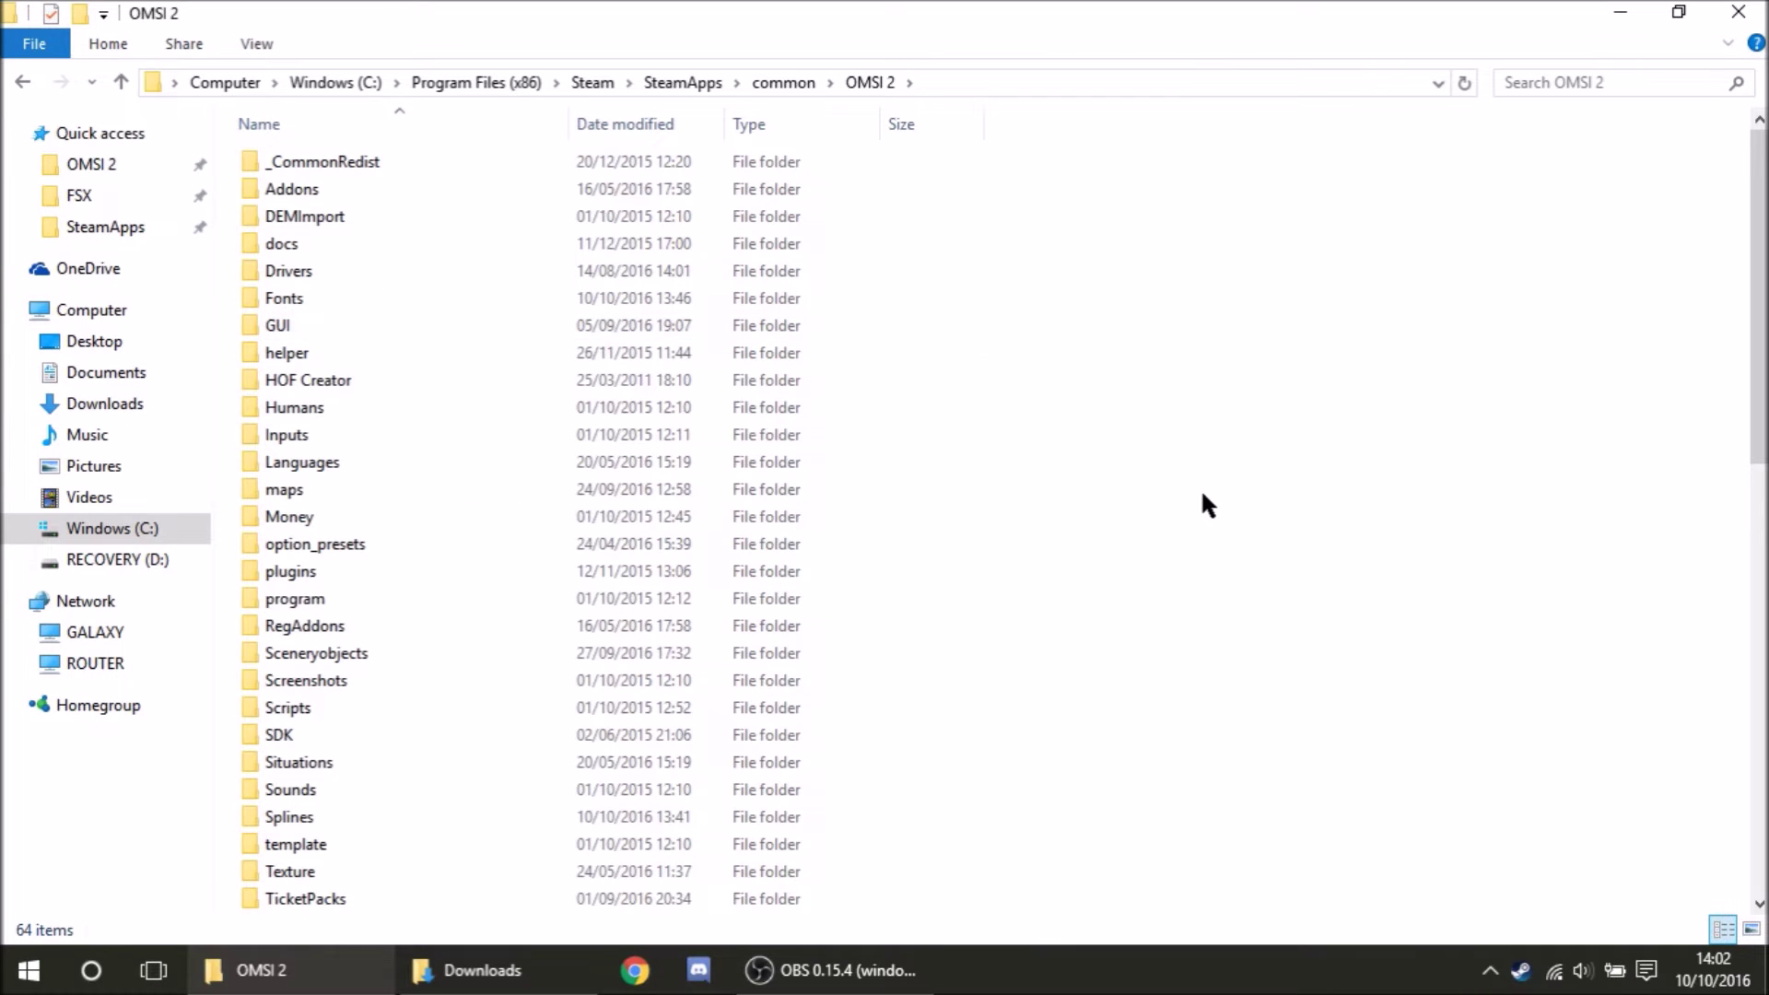
Look over the OMSI 2 folder, then switch to Downloads and open the map zip in WinRAR
scroll(1203, 495, "down", 12)
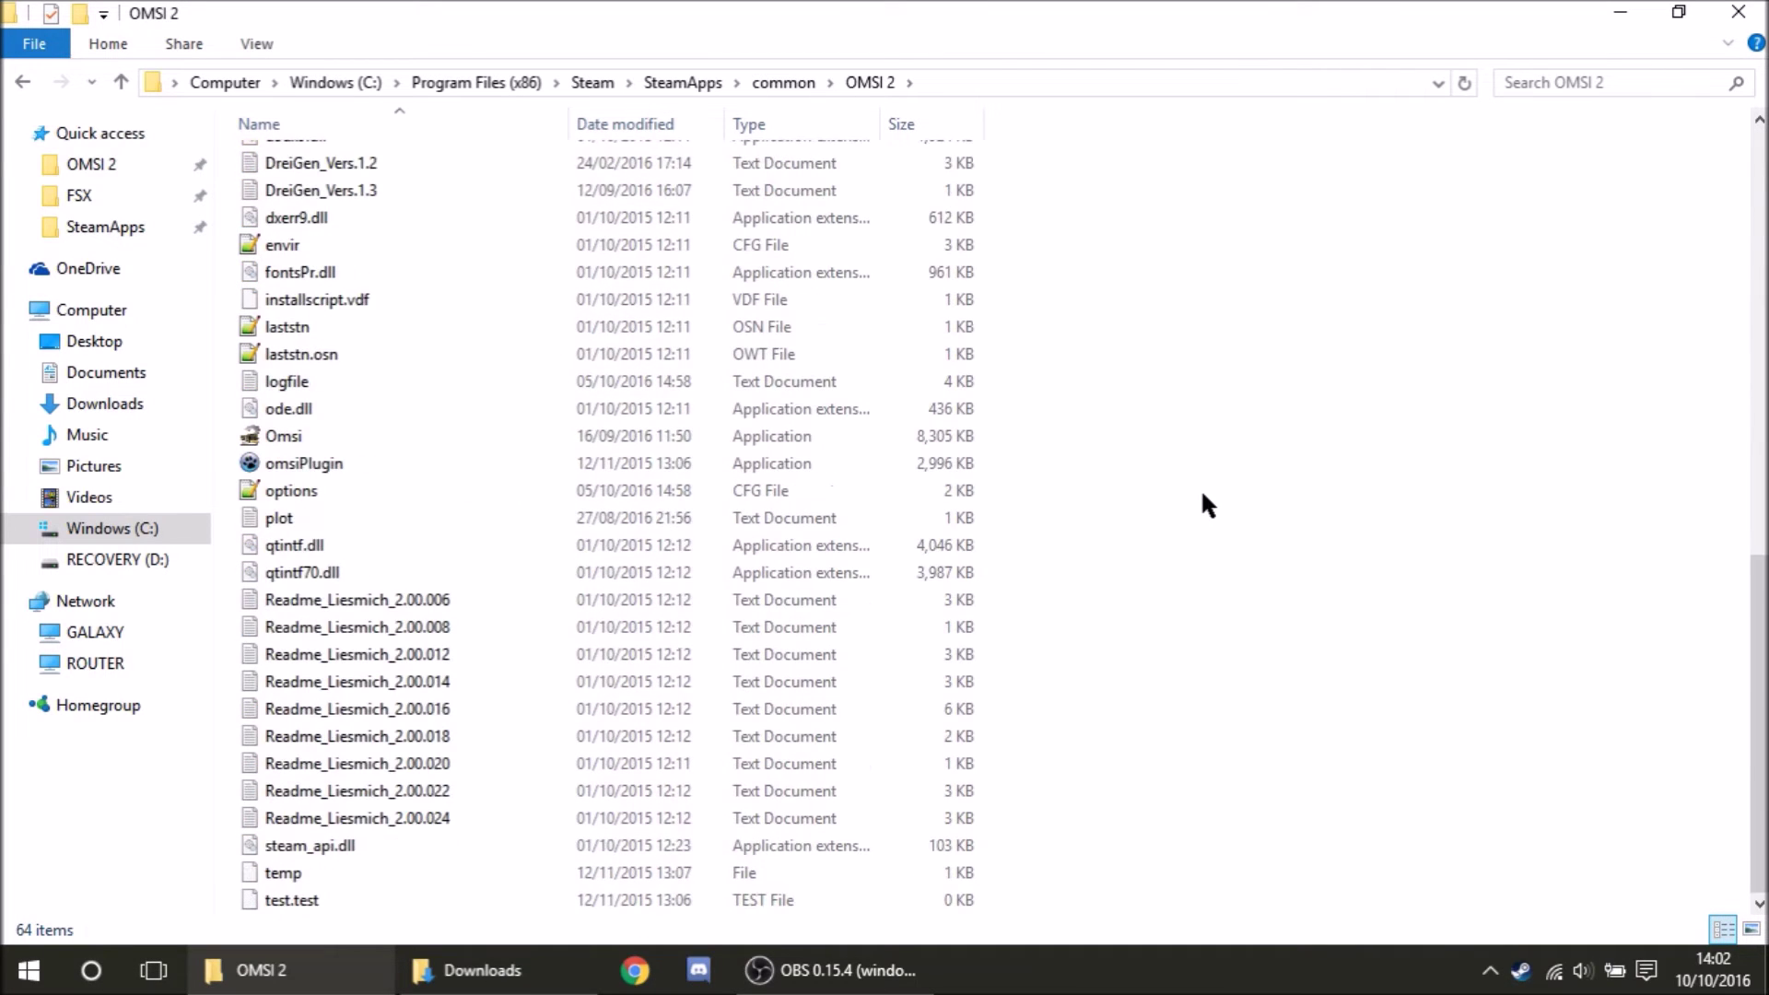
scroll(1200, 495, "up", 12)
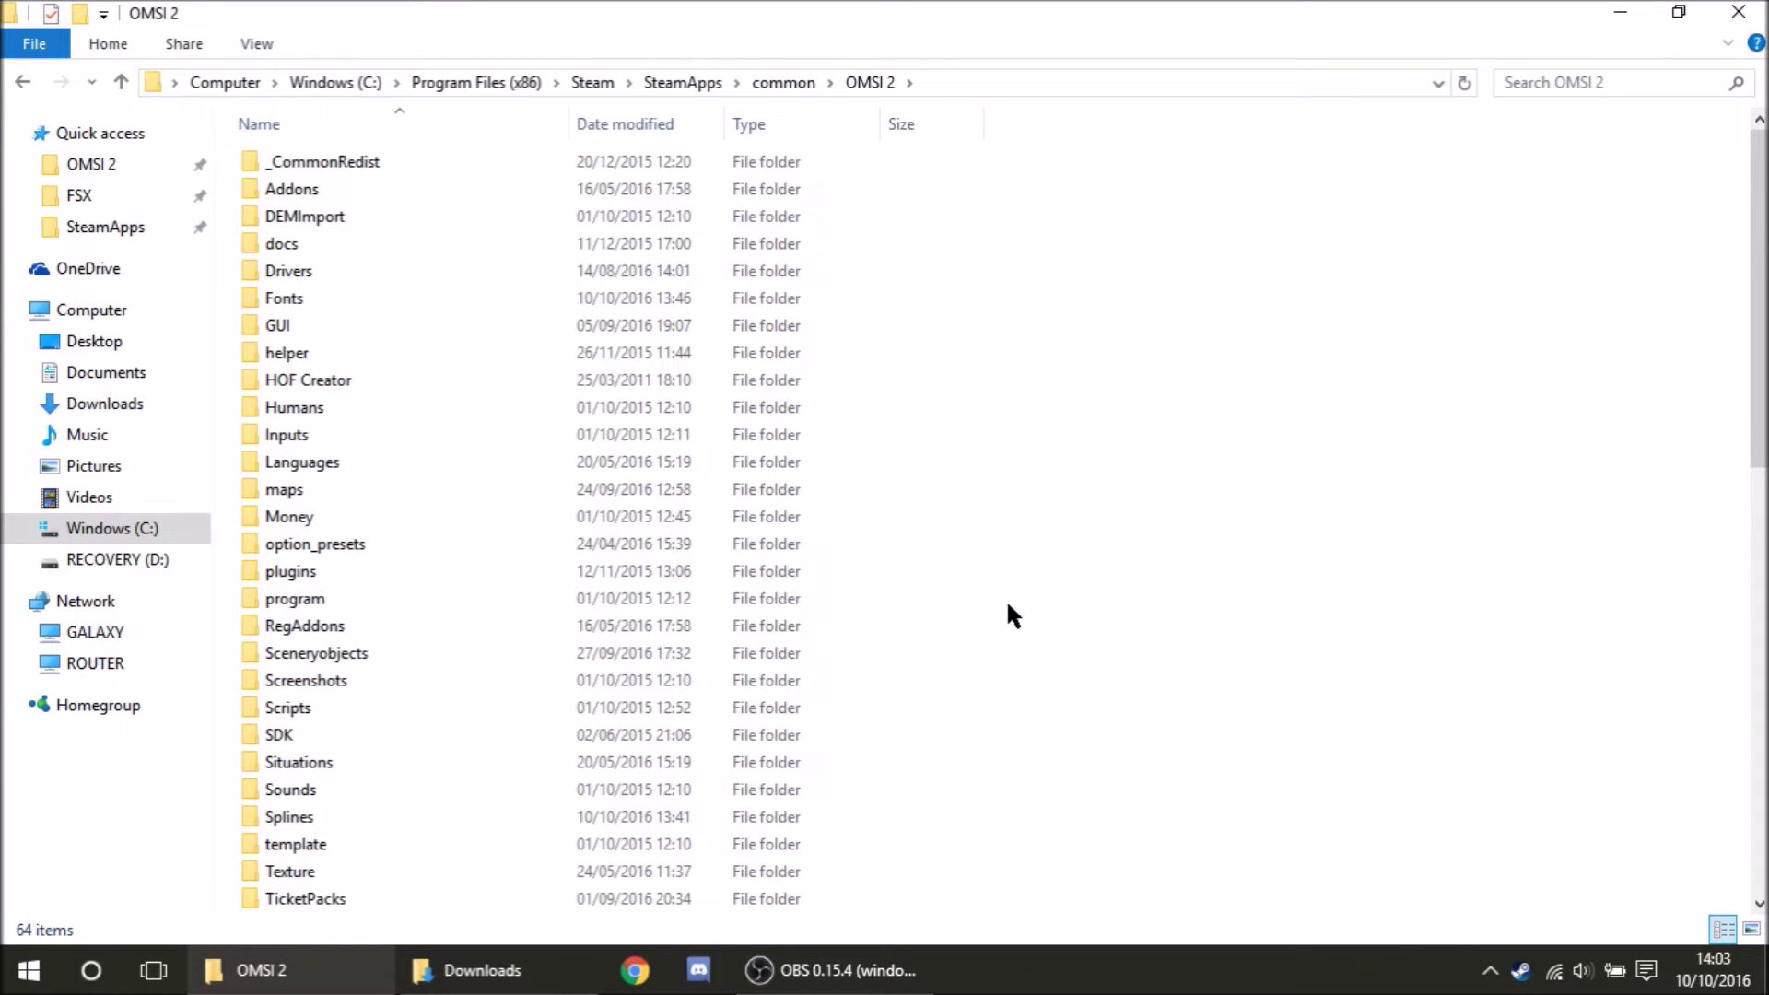
left_click(470, 970)
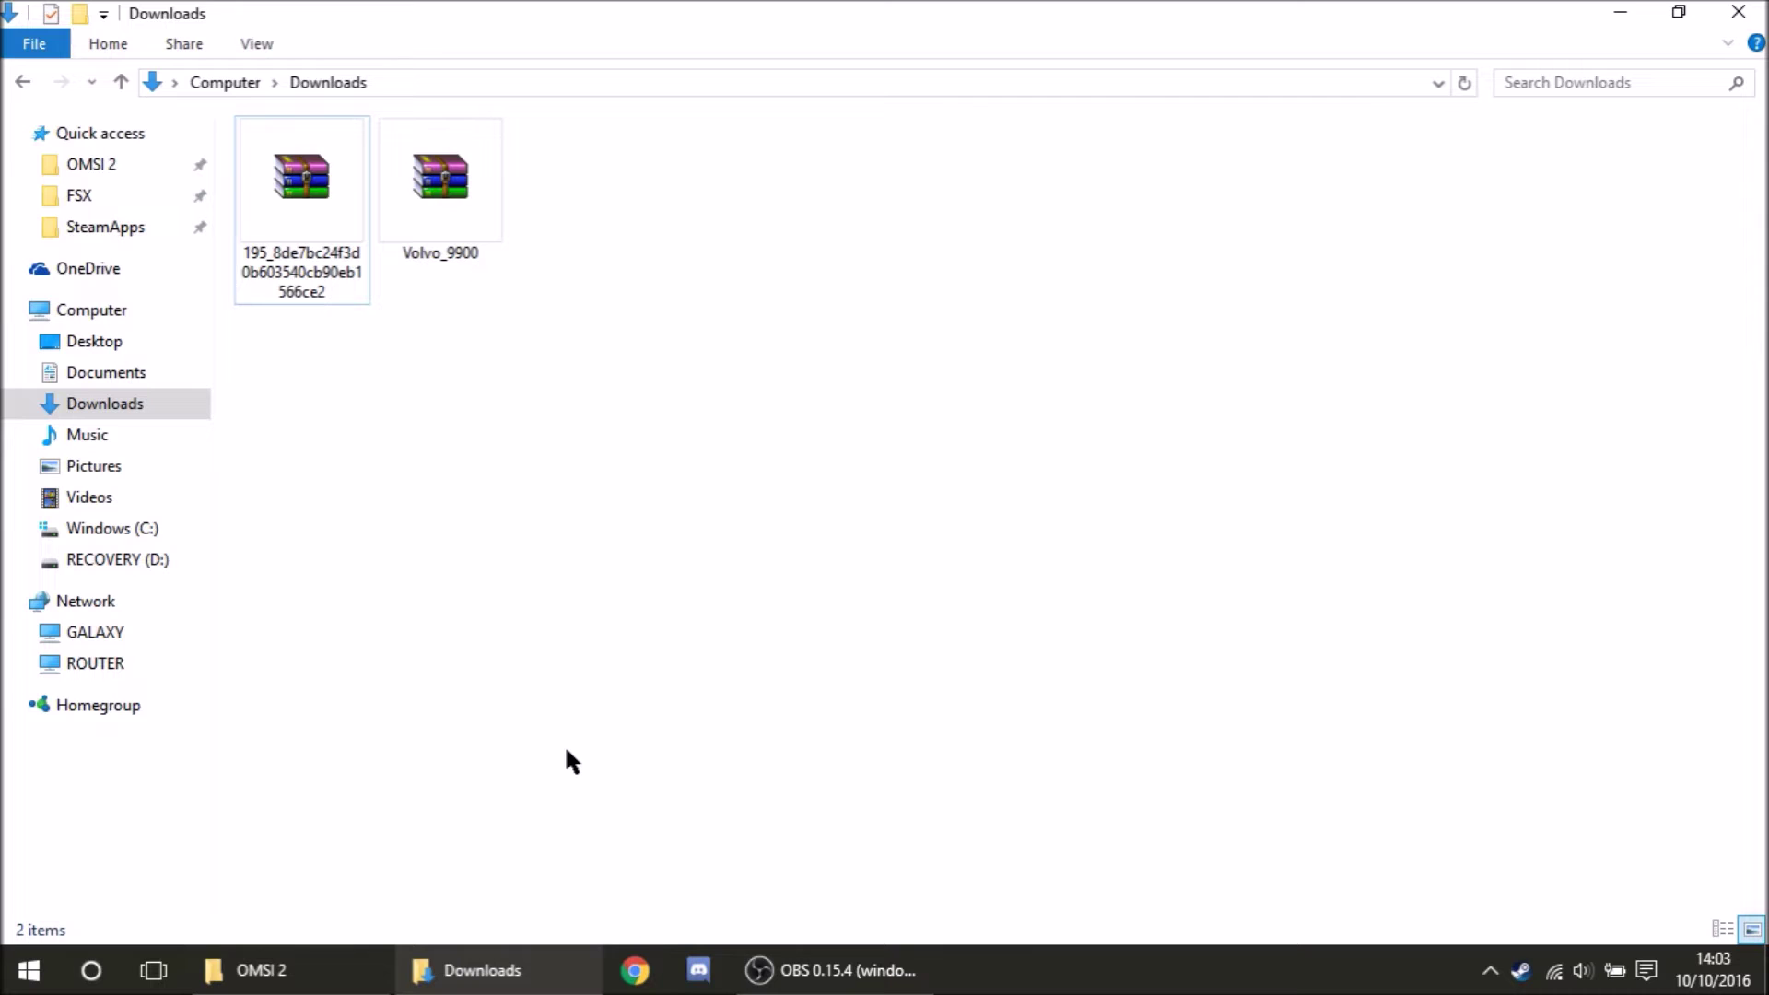
double_click(325, 221)
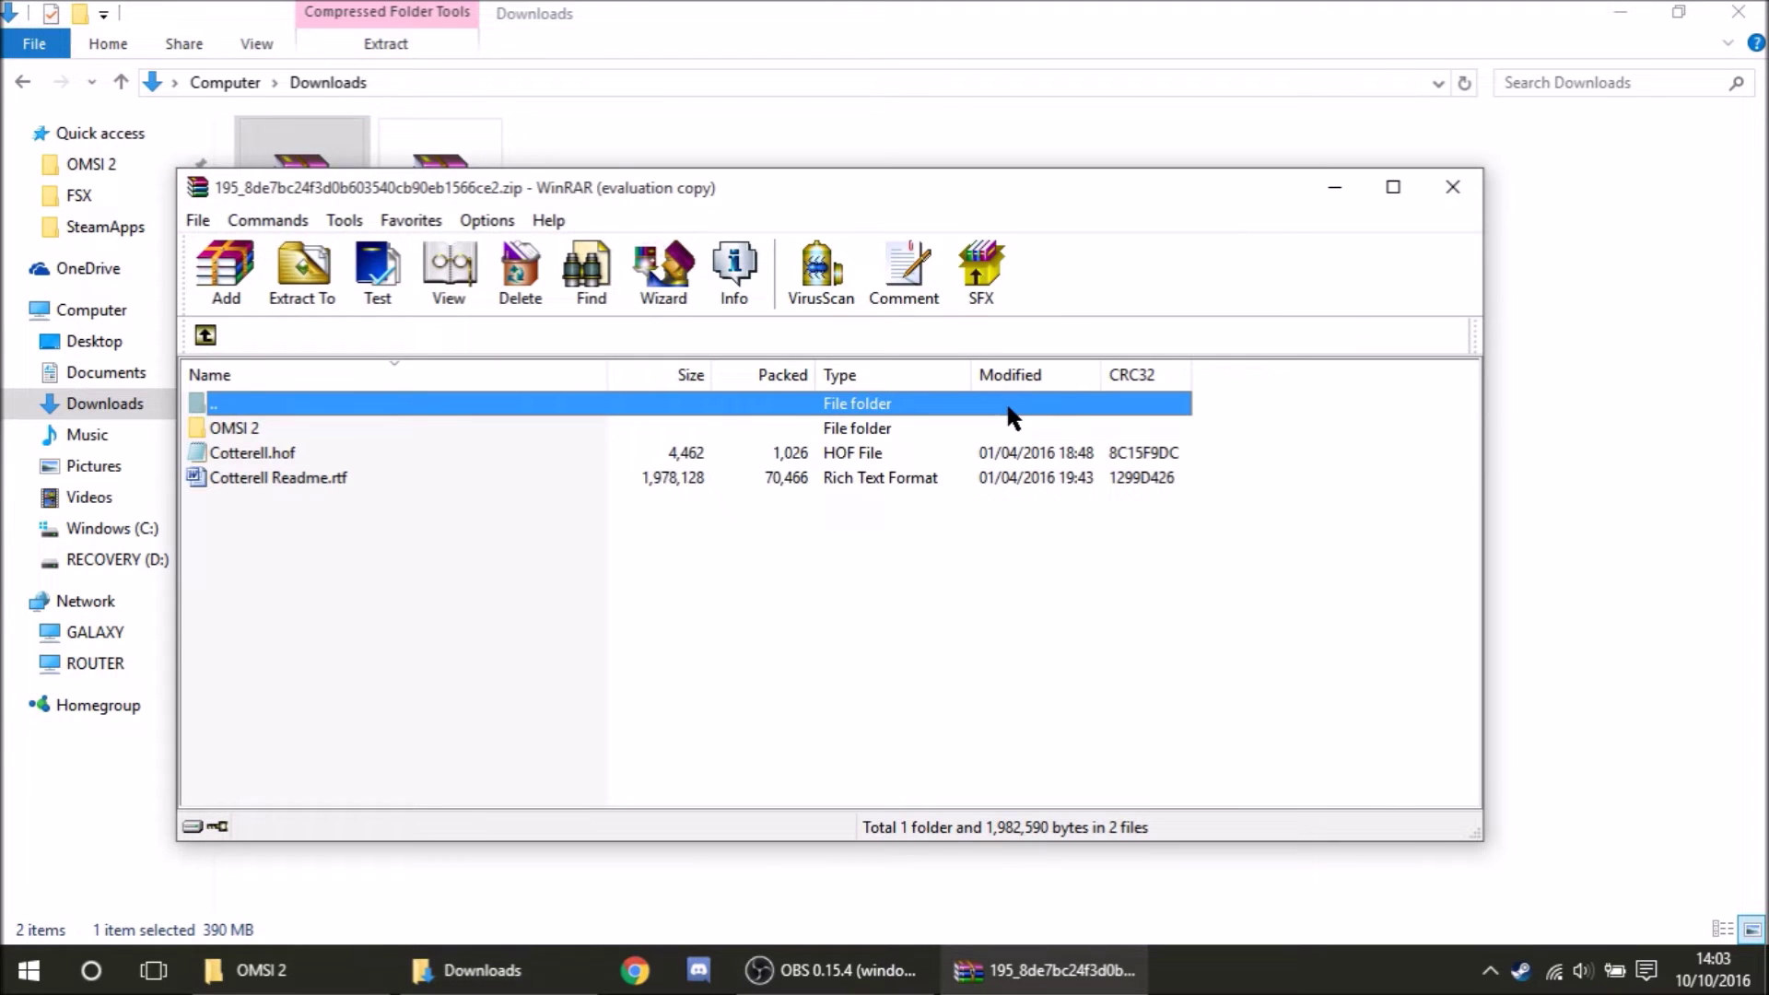
Dismiss the licence reminder and inspect the OMSI 2 folder, Cotterell.hof and Cotterell Readme.rtf entries
left_click(988, 515)
left_click(352, 576)
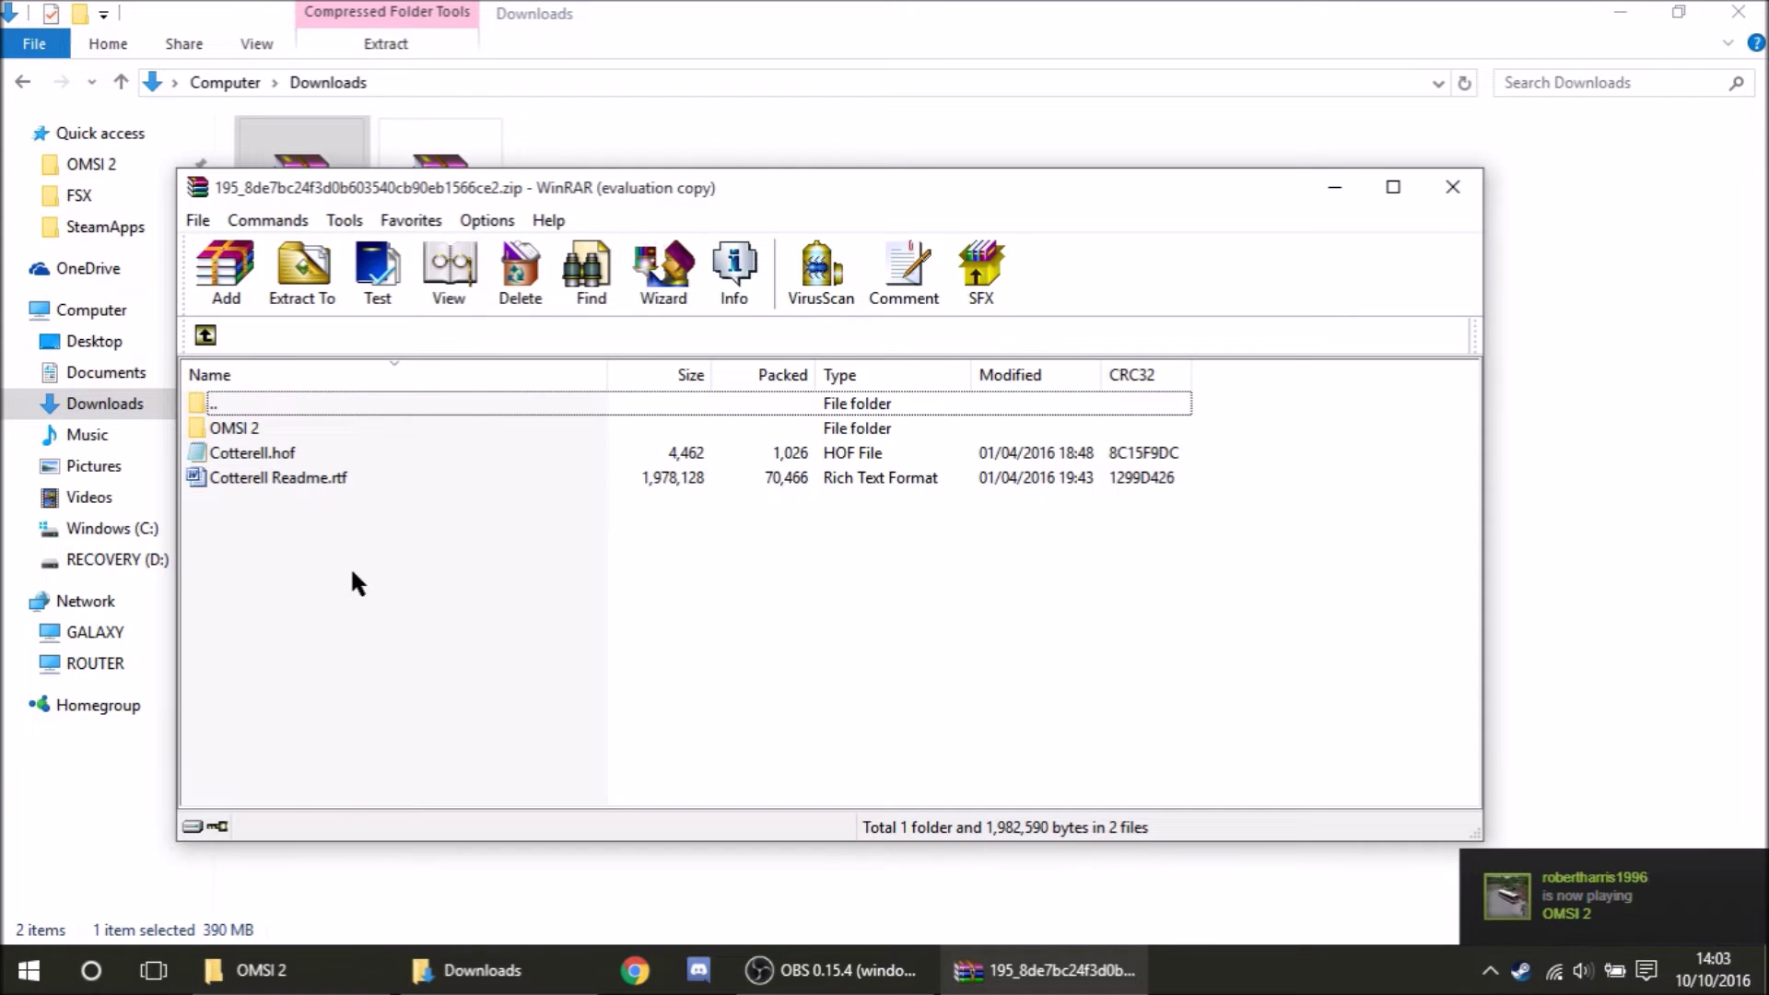
left_click(574, 429)
left_click(288, 456)
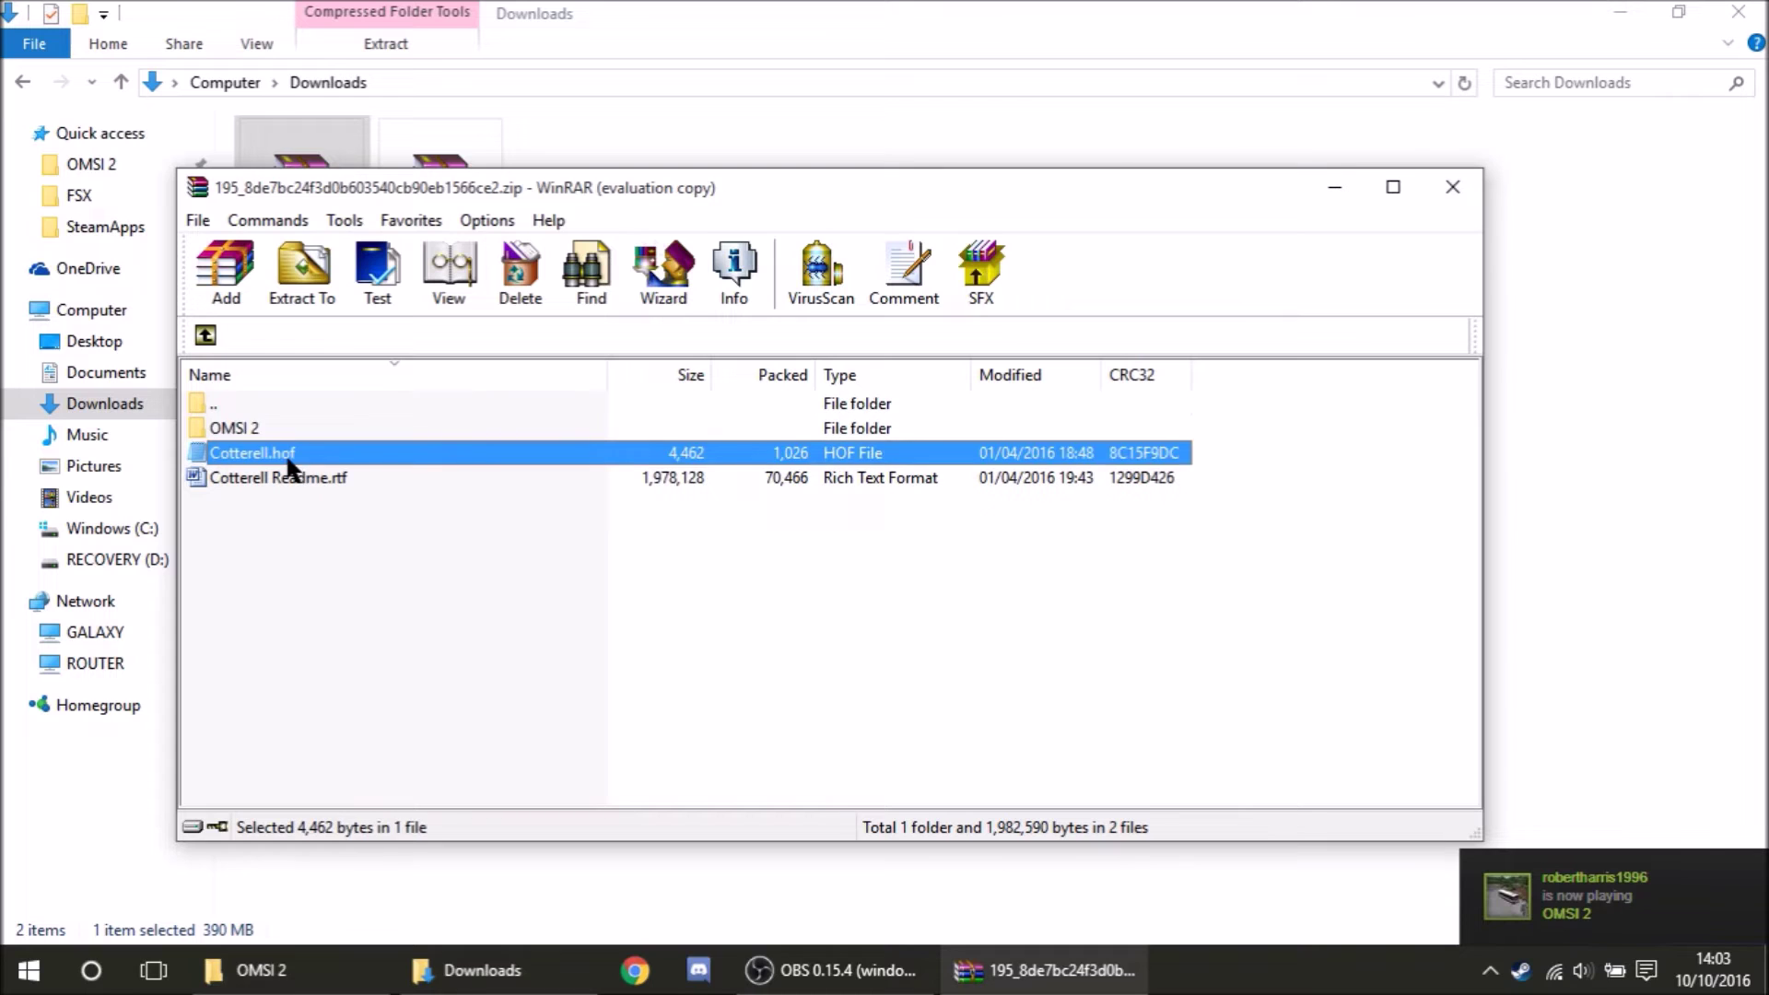
left_click(345, 477)
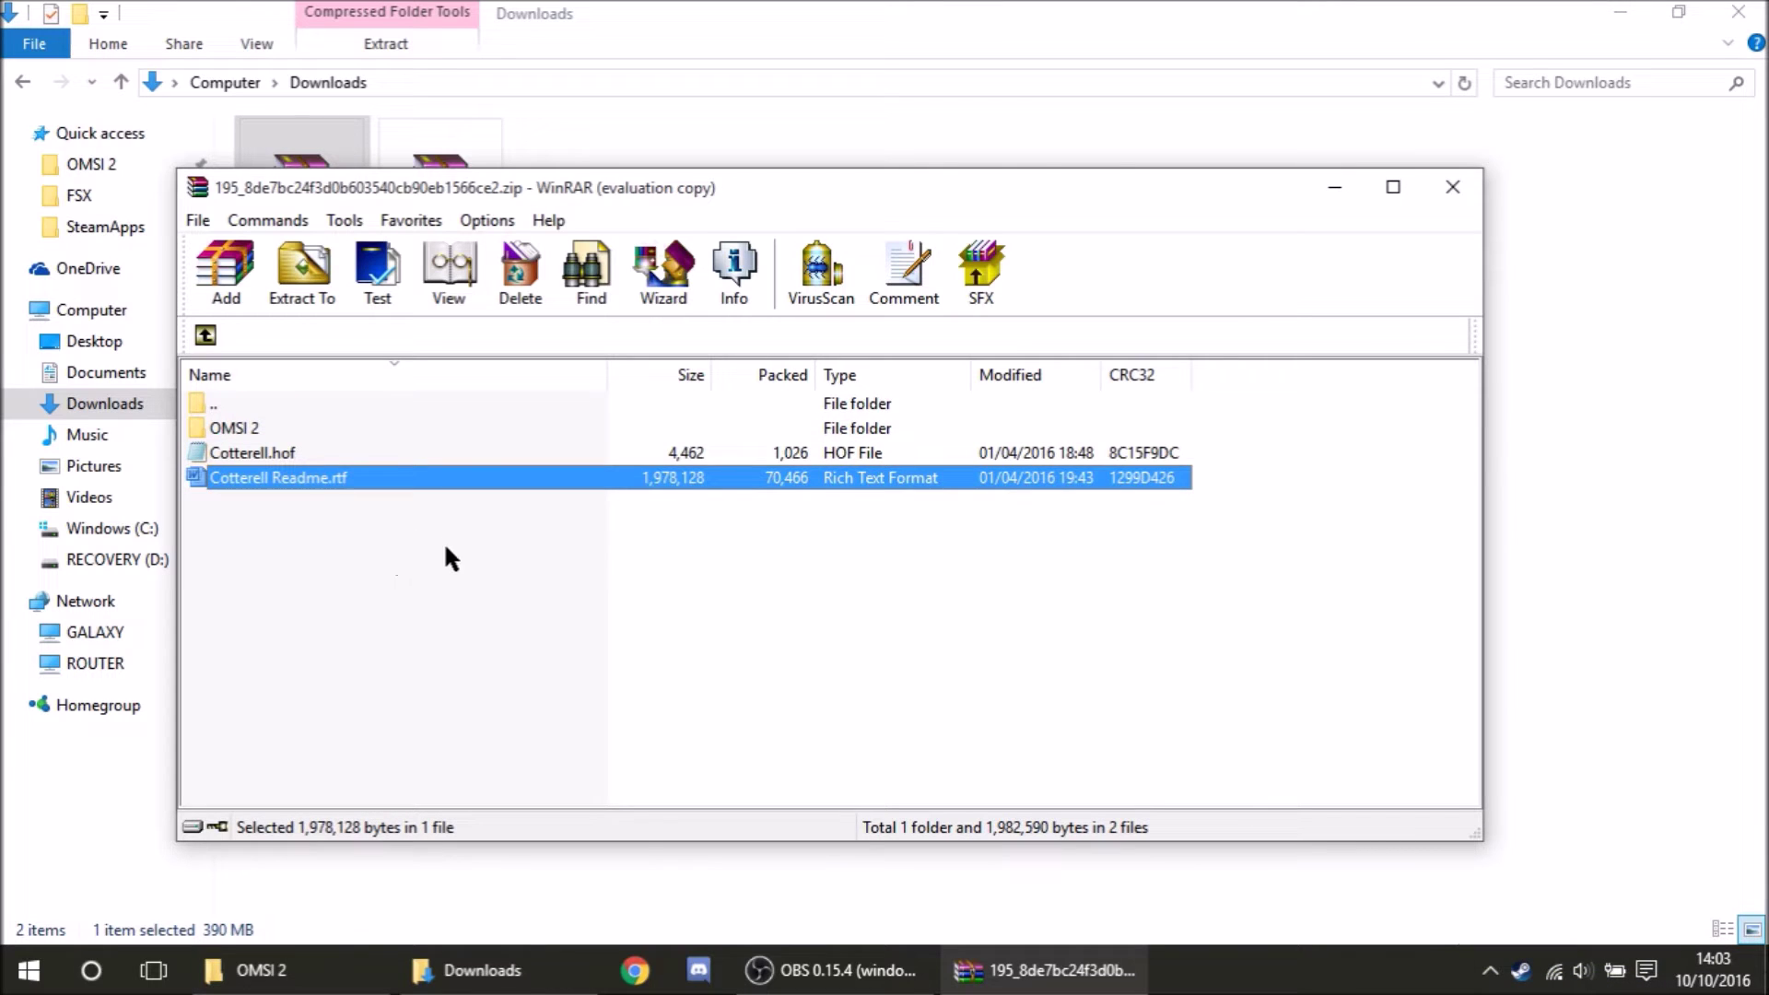
left_click(317, 453)
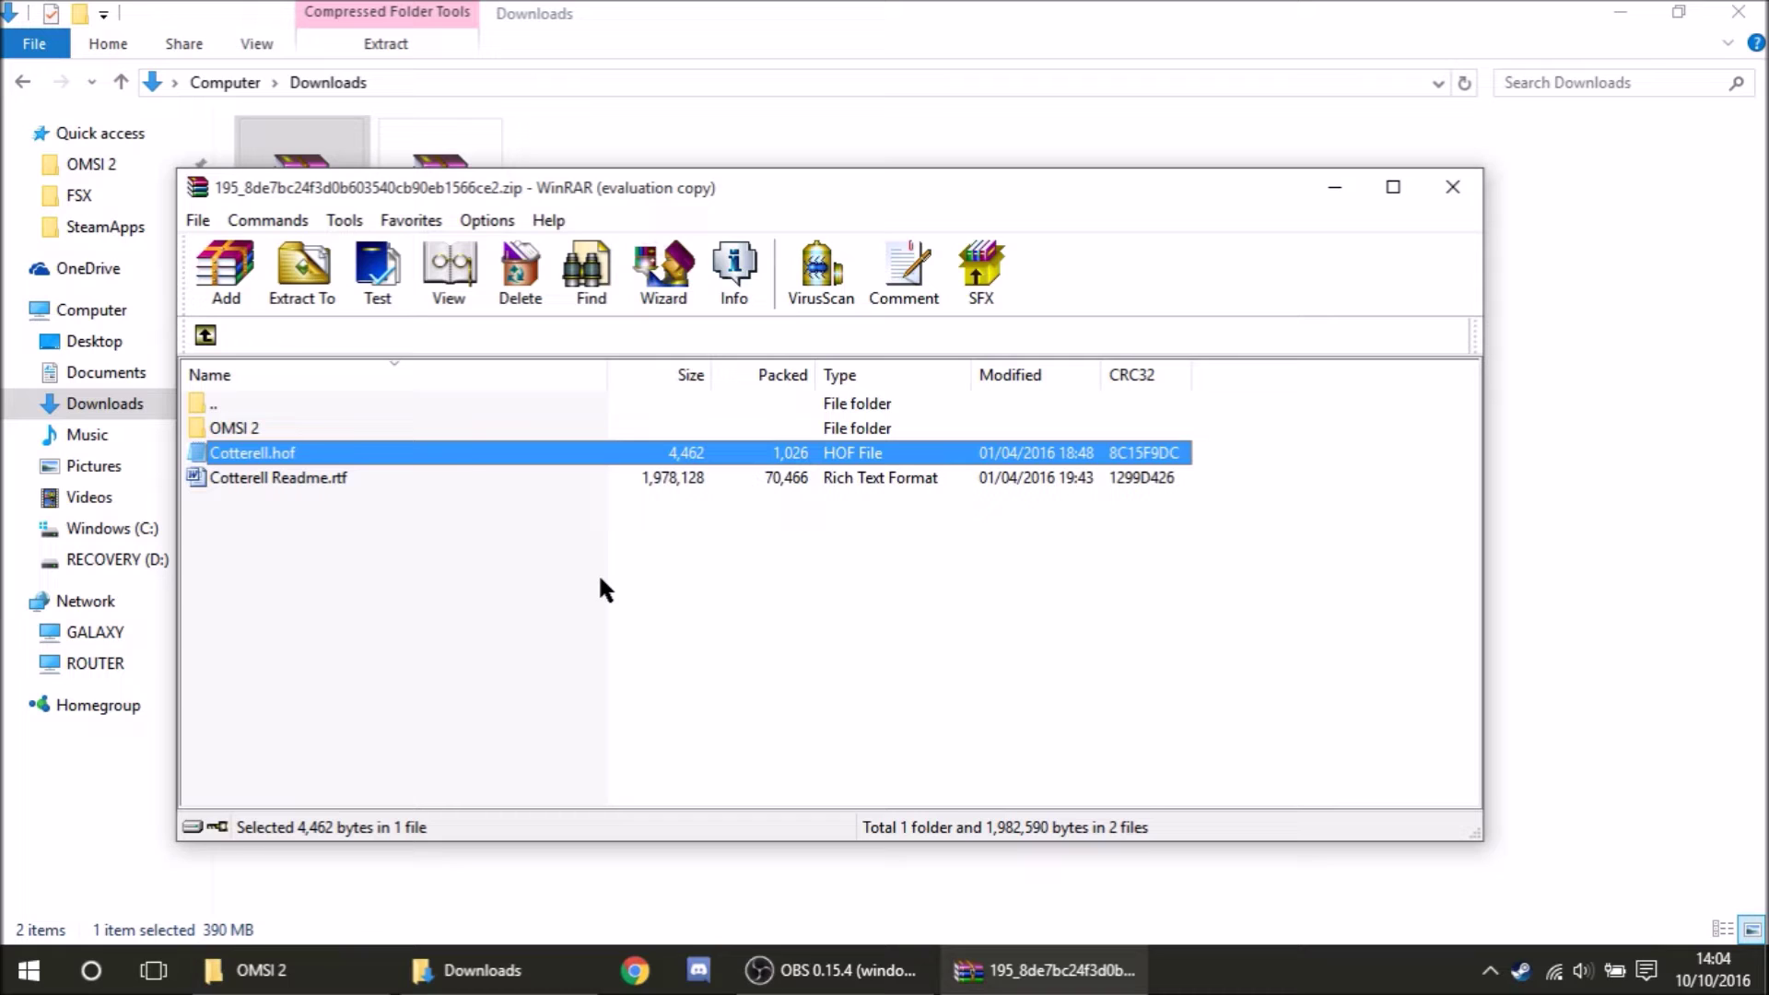
Open the archive's OMSI 2 folder and look through its subfolders, Vehicles through Fonts
double_click(276, 426)
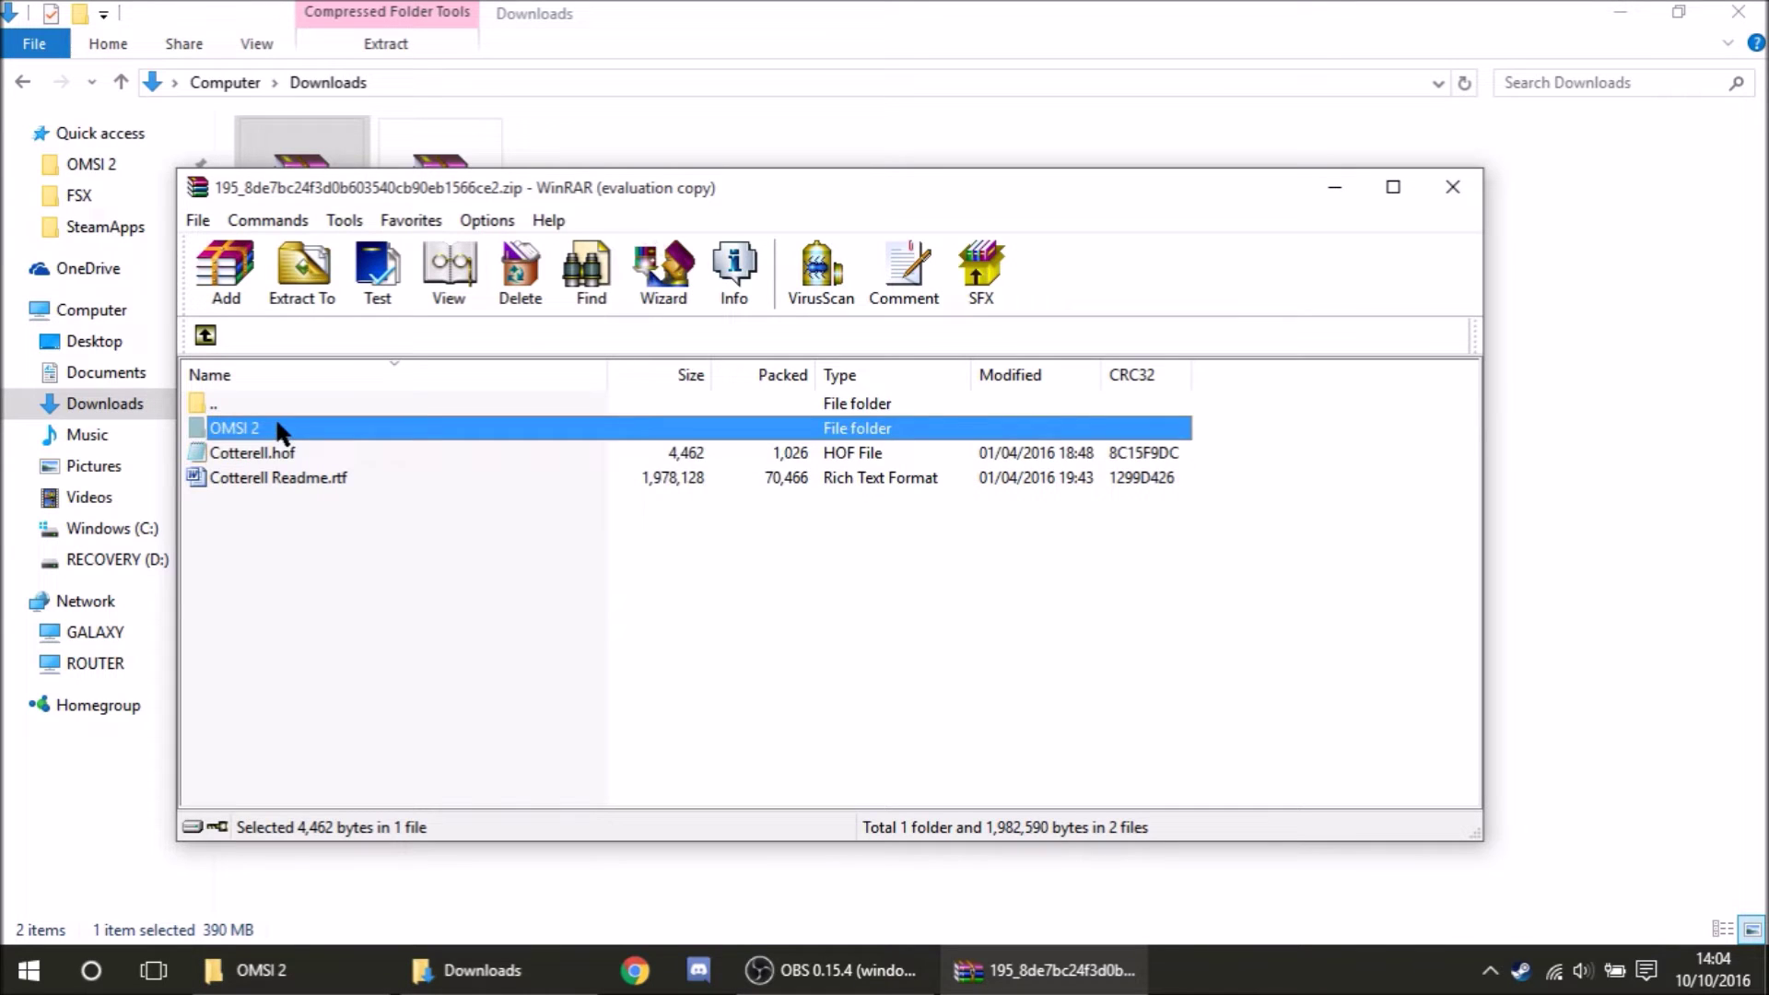
left_click(604, 736)
left_click_drag(508, 728, 461, 660)
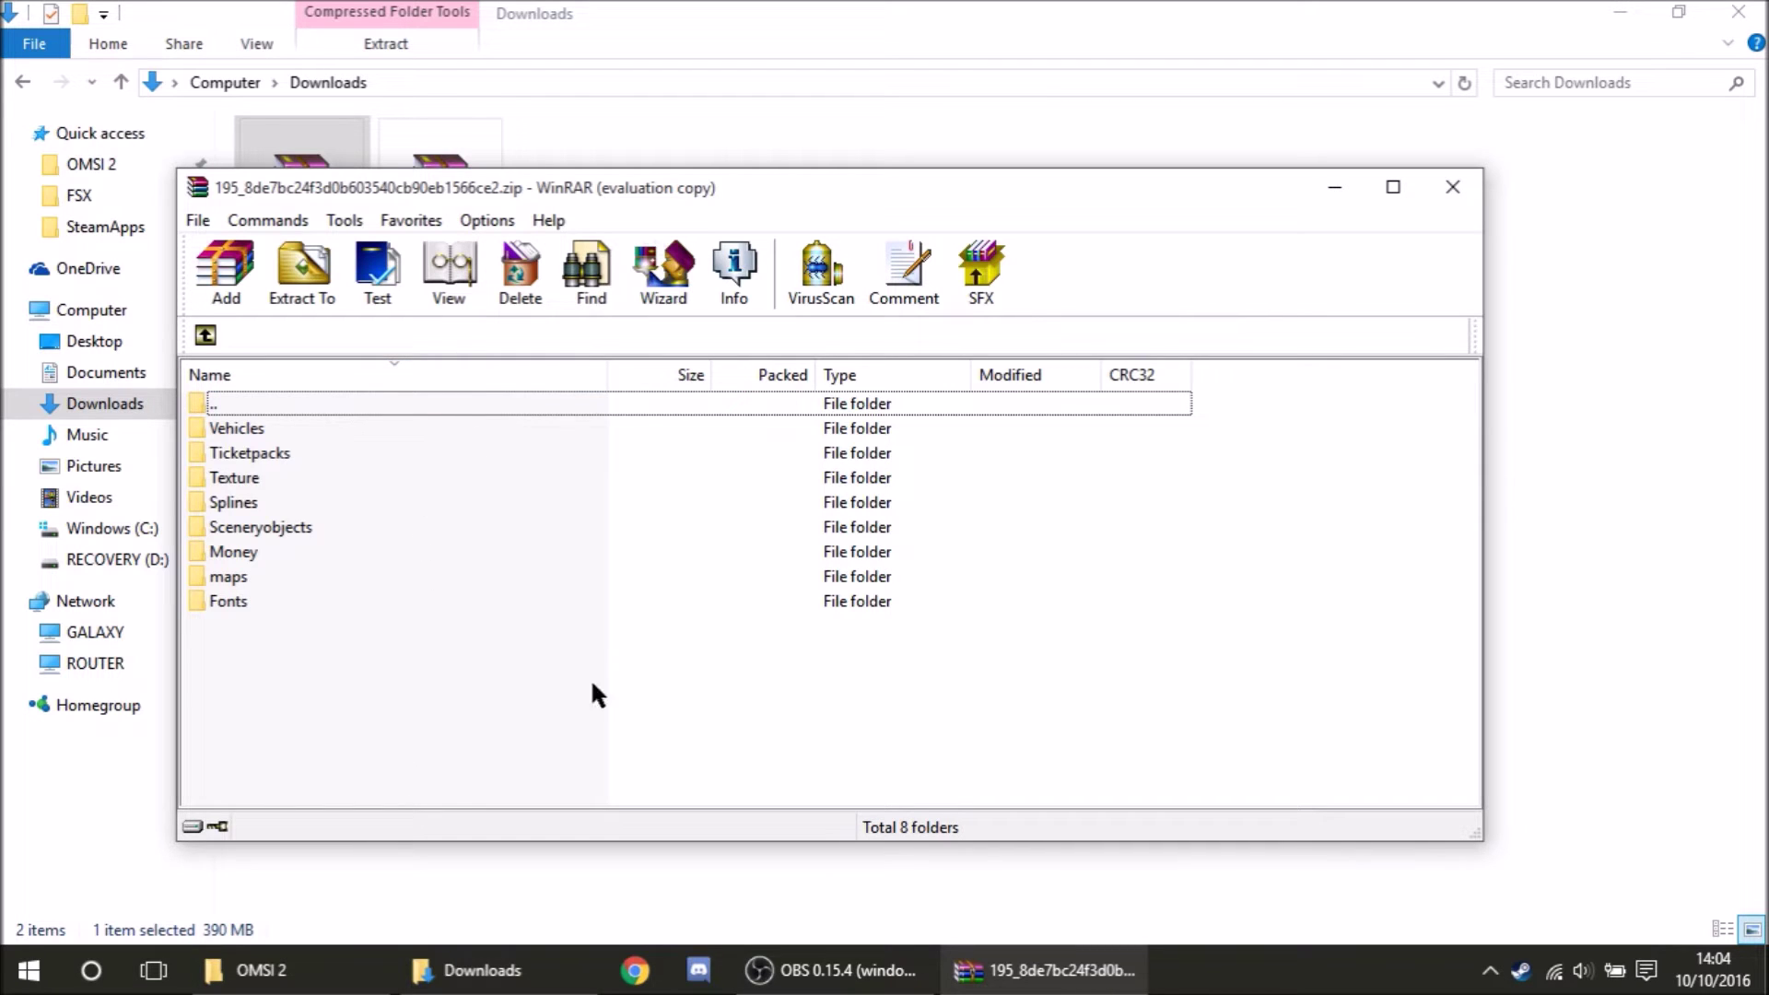
left_click_drag(379, 601, 394, 674)
left_click(254, 427)
left_click(289, 456)
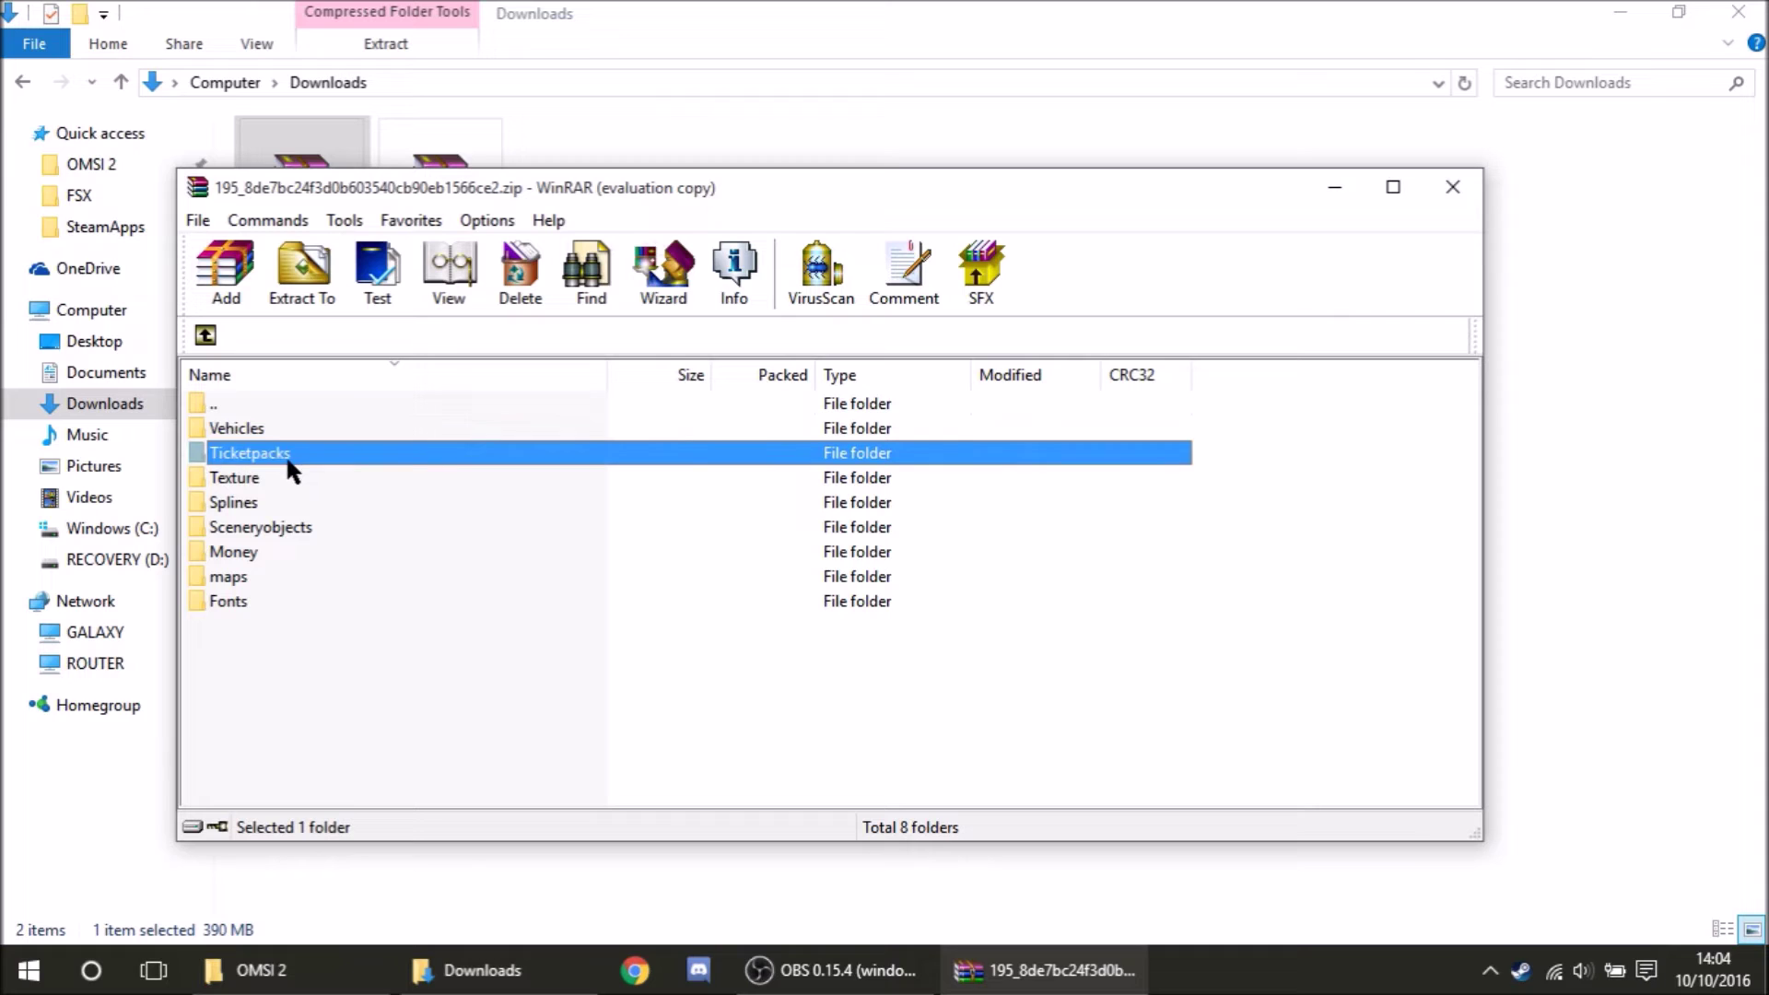
left_click(261, 479)
left_click(328, 504)
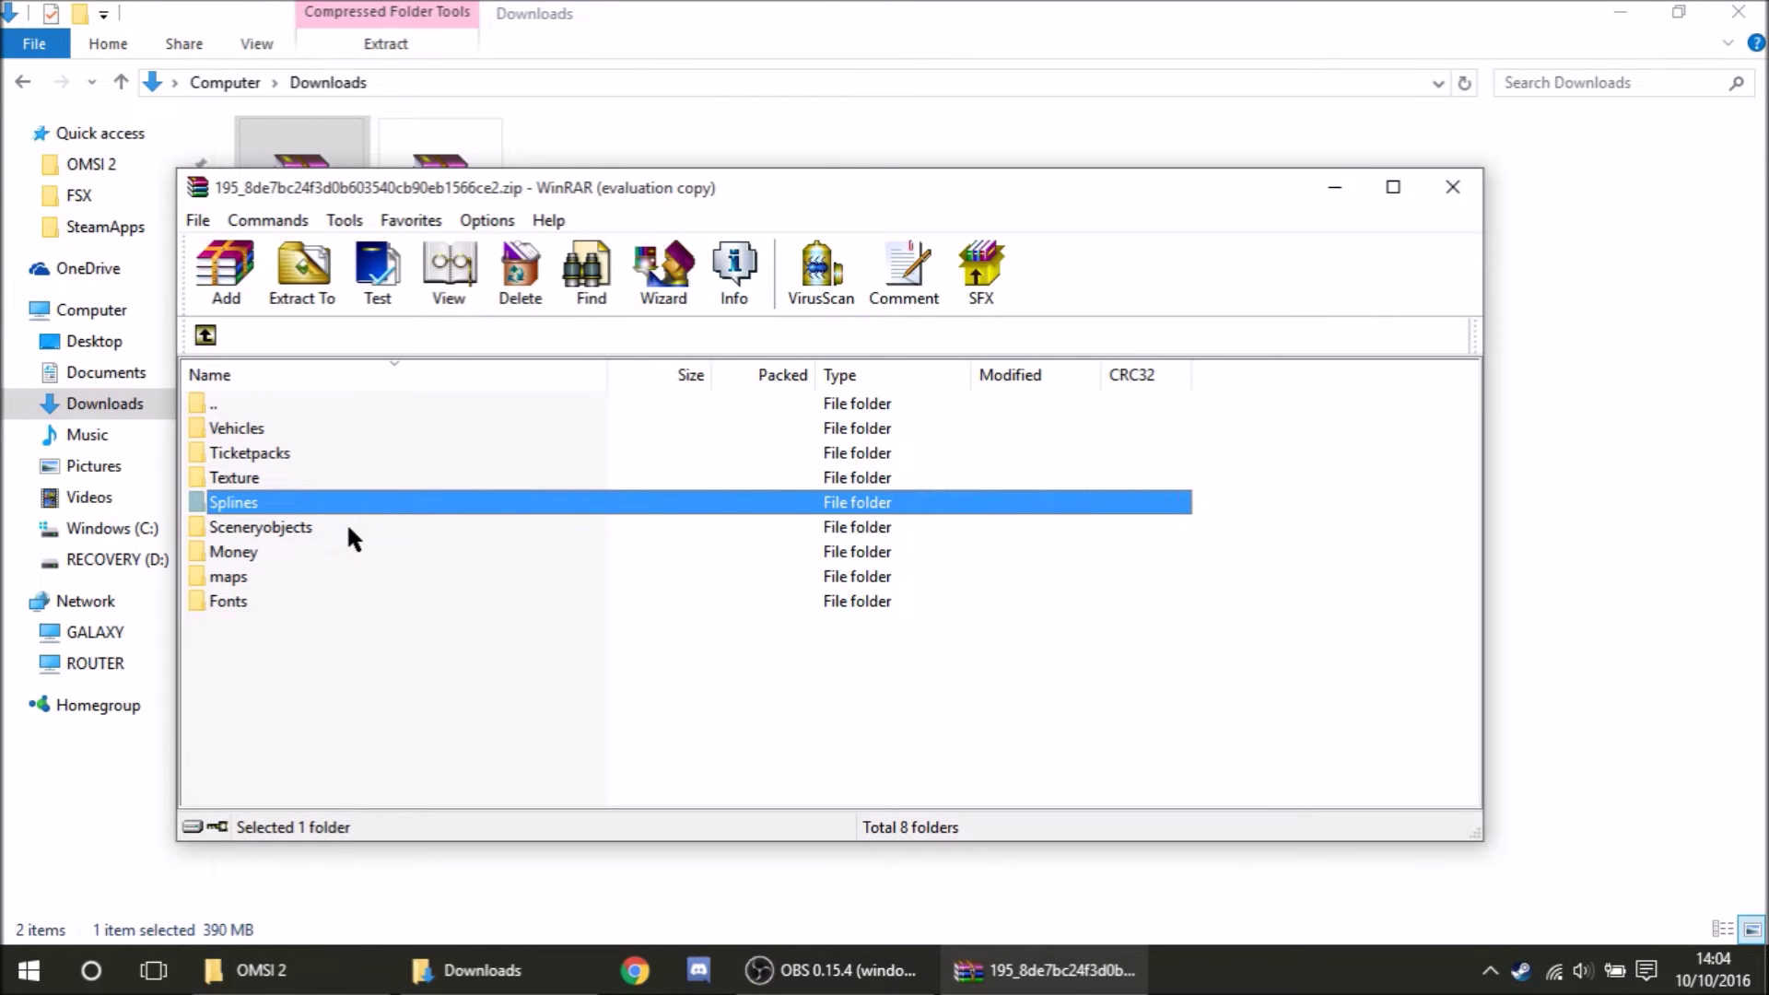
left_click(365, 530)
left_click(341, 550)
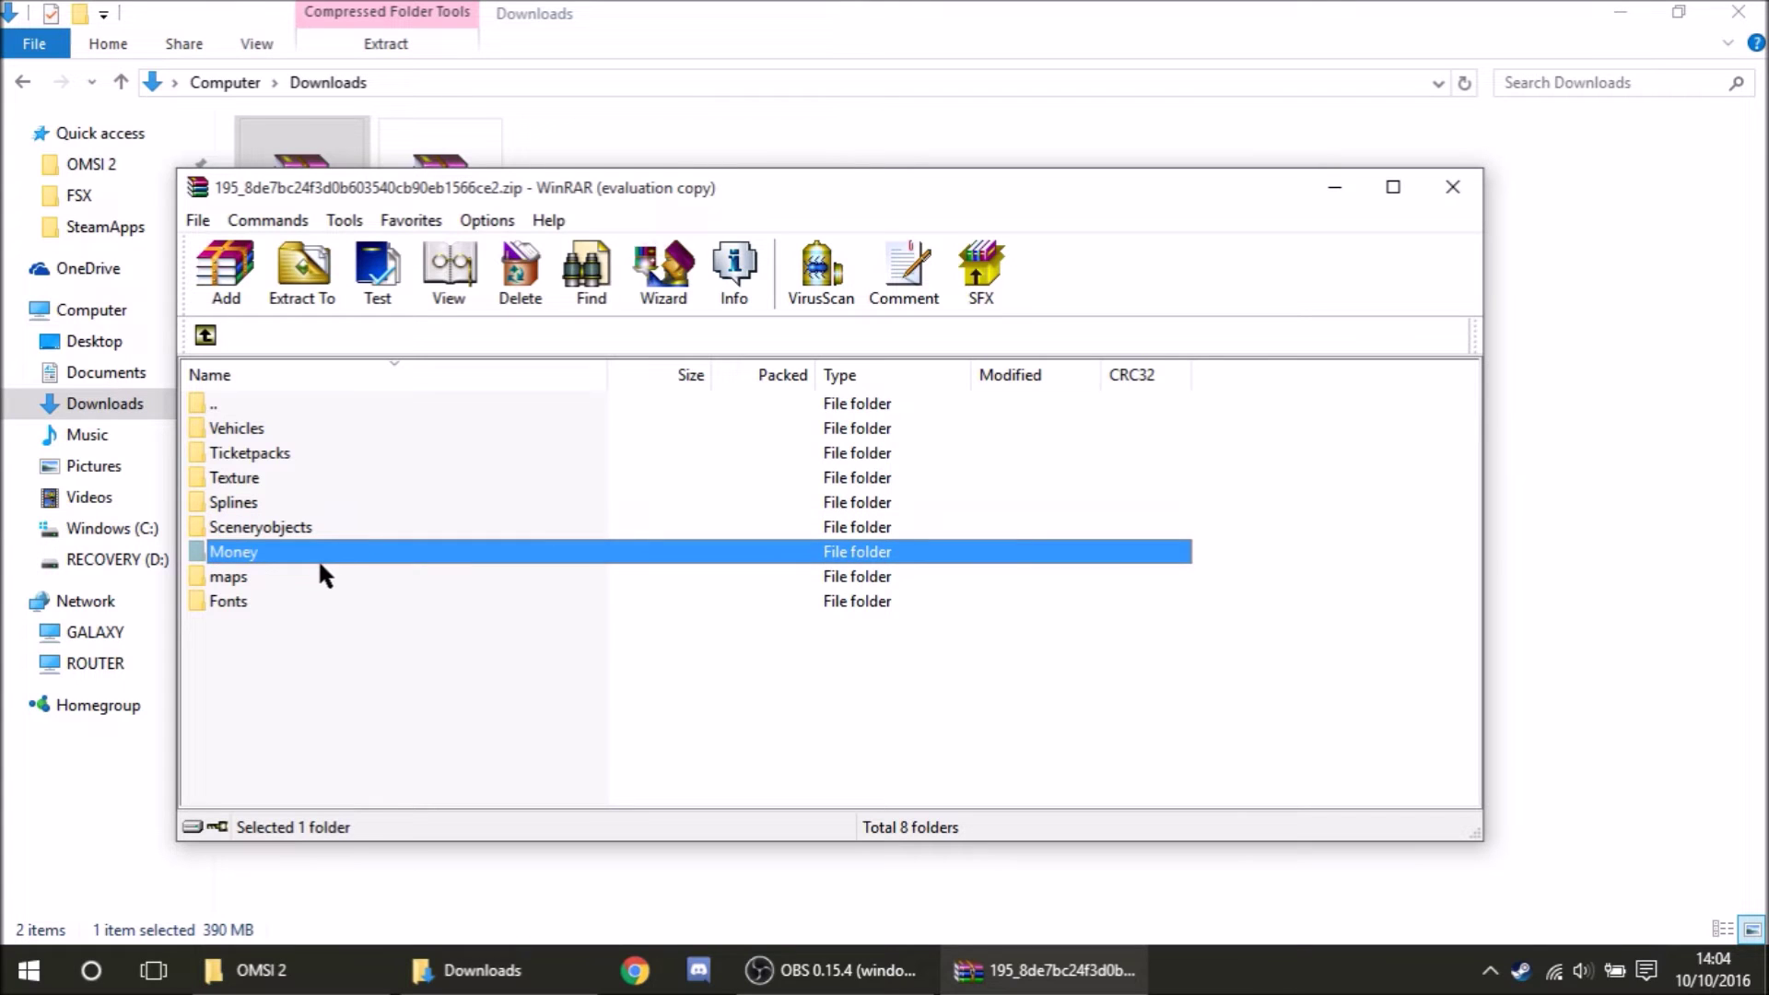
left_click(314, 575)
left_click(304, 602)
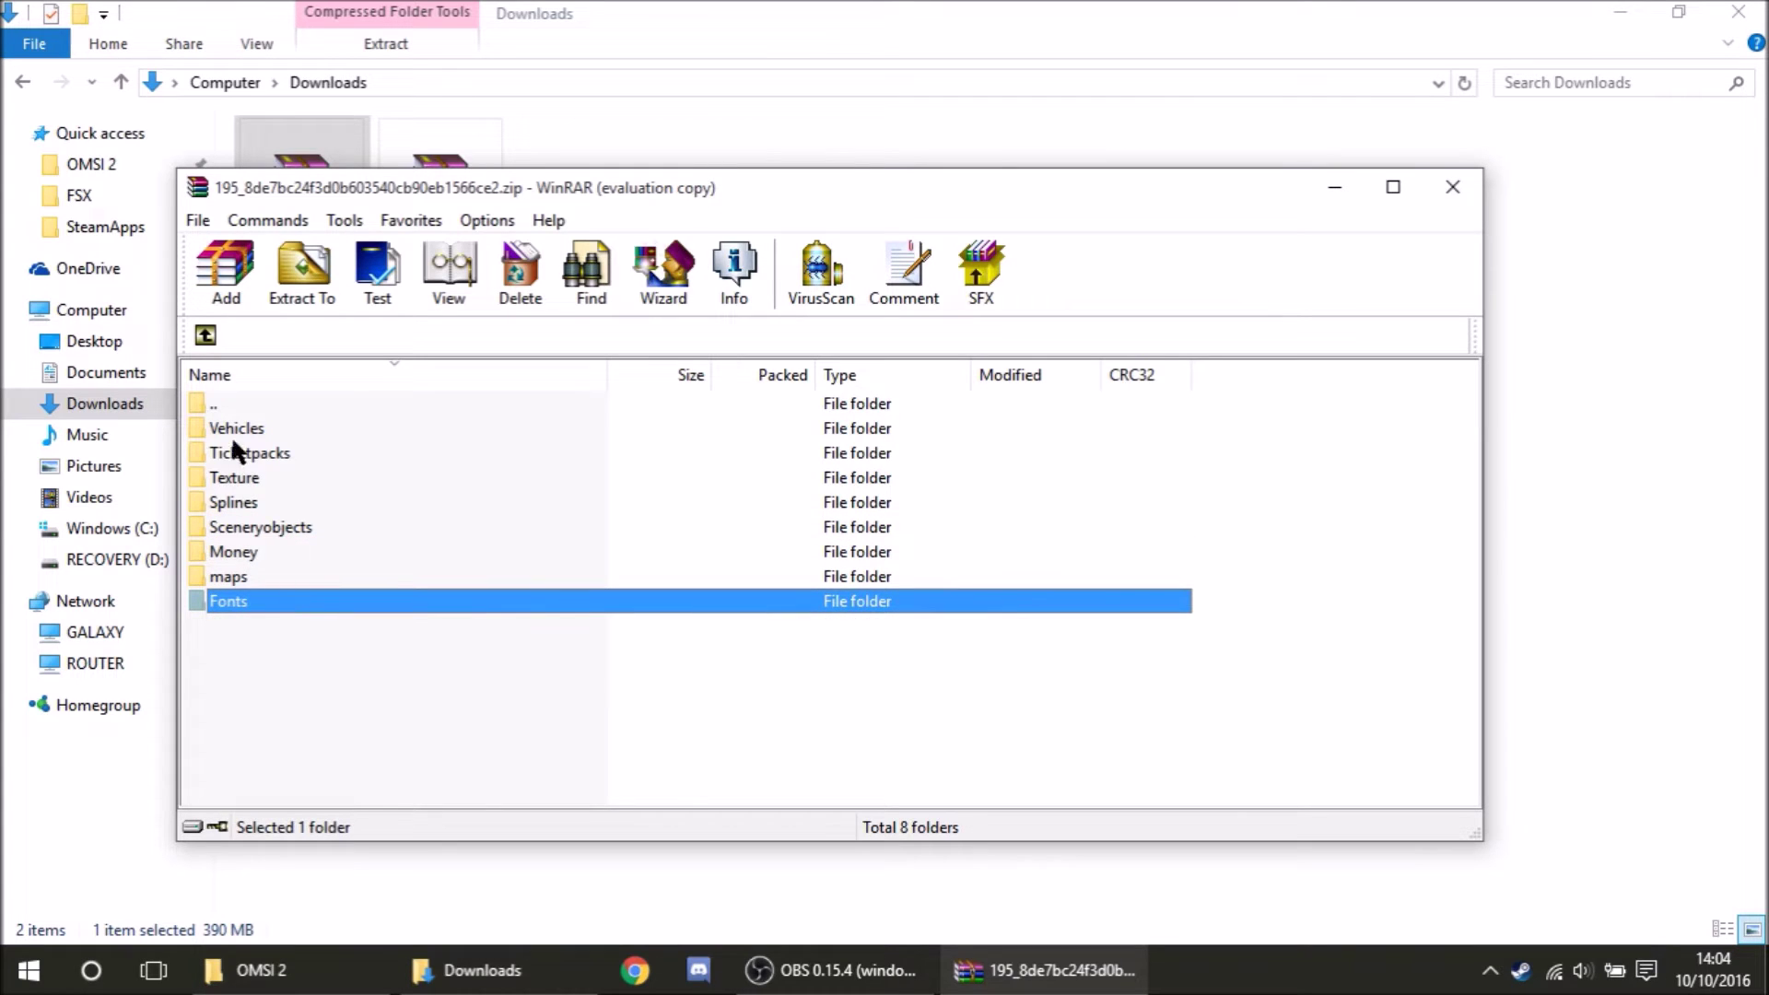
Recheck the Vehicles-to-Fonts folders, clear the selection so everything extracts, and open Extract To
left_click(242, 407)
left_click(255, 428)
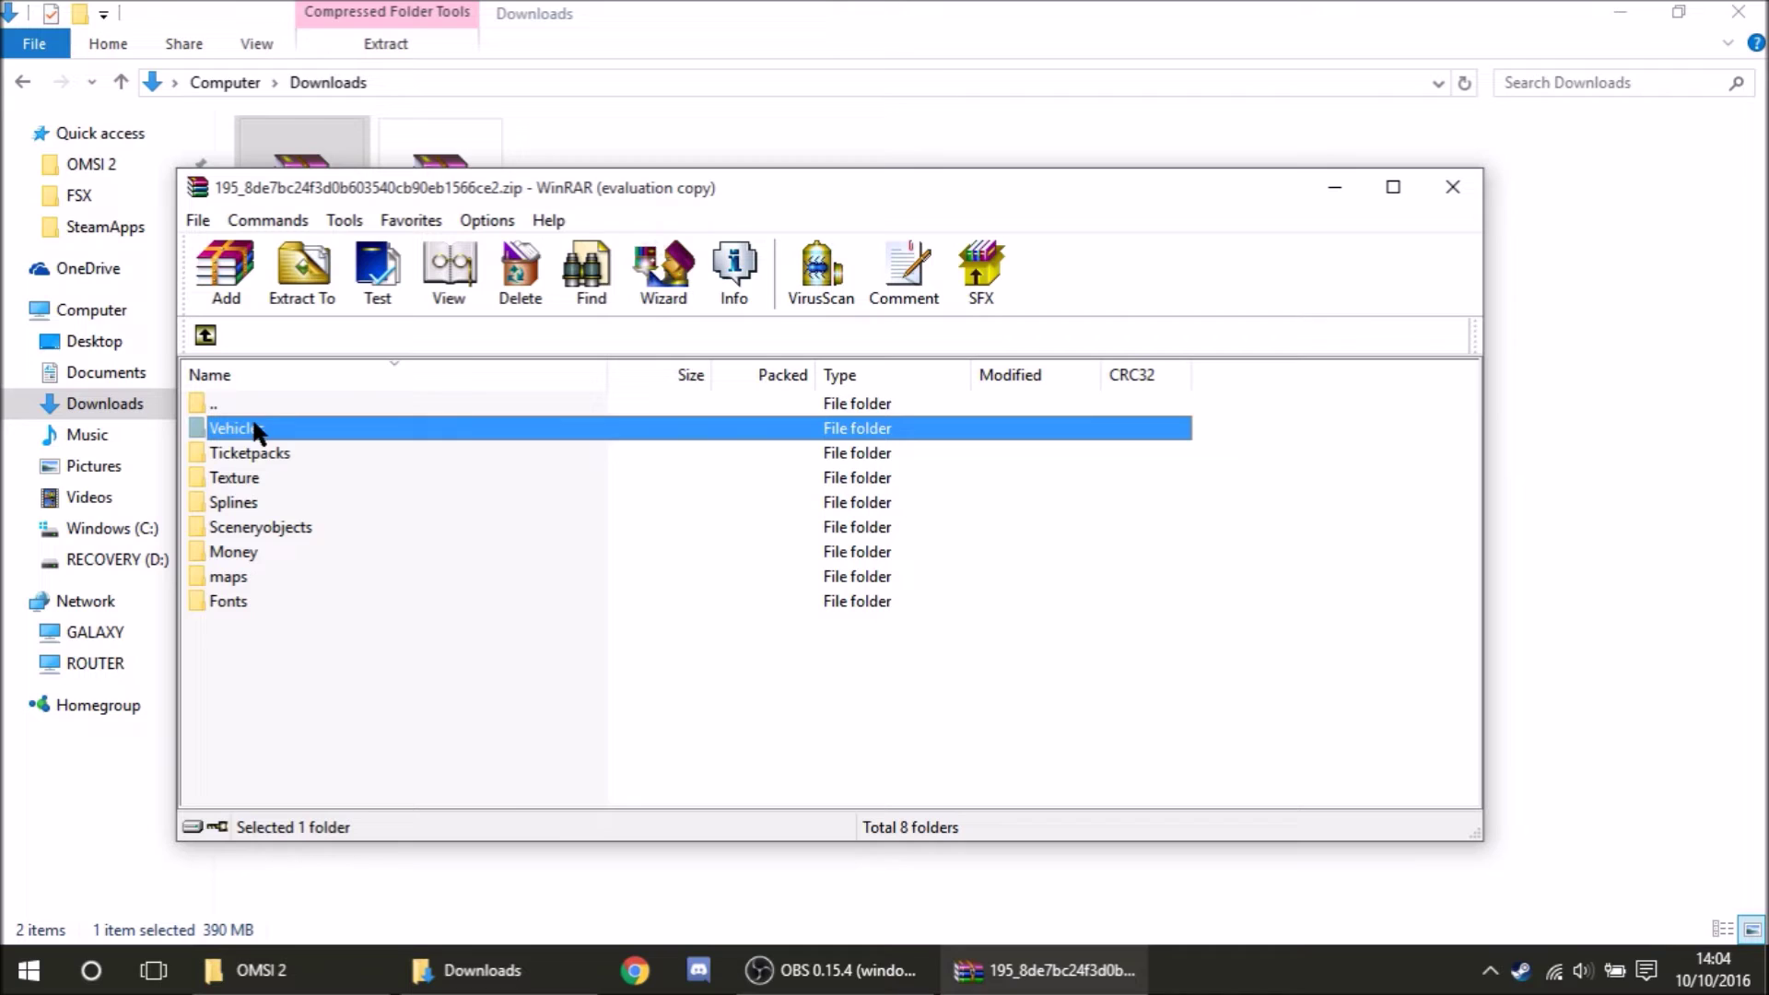
left_click(295, 454)
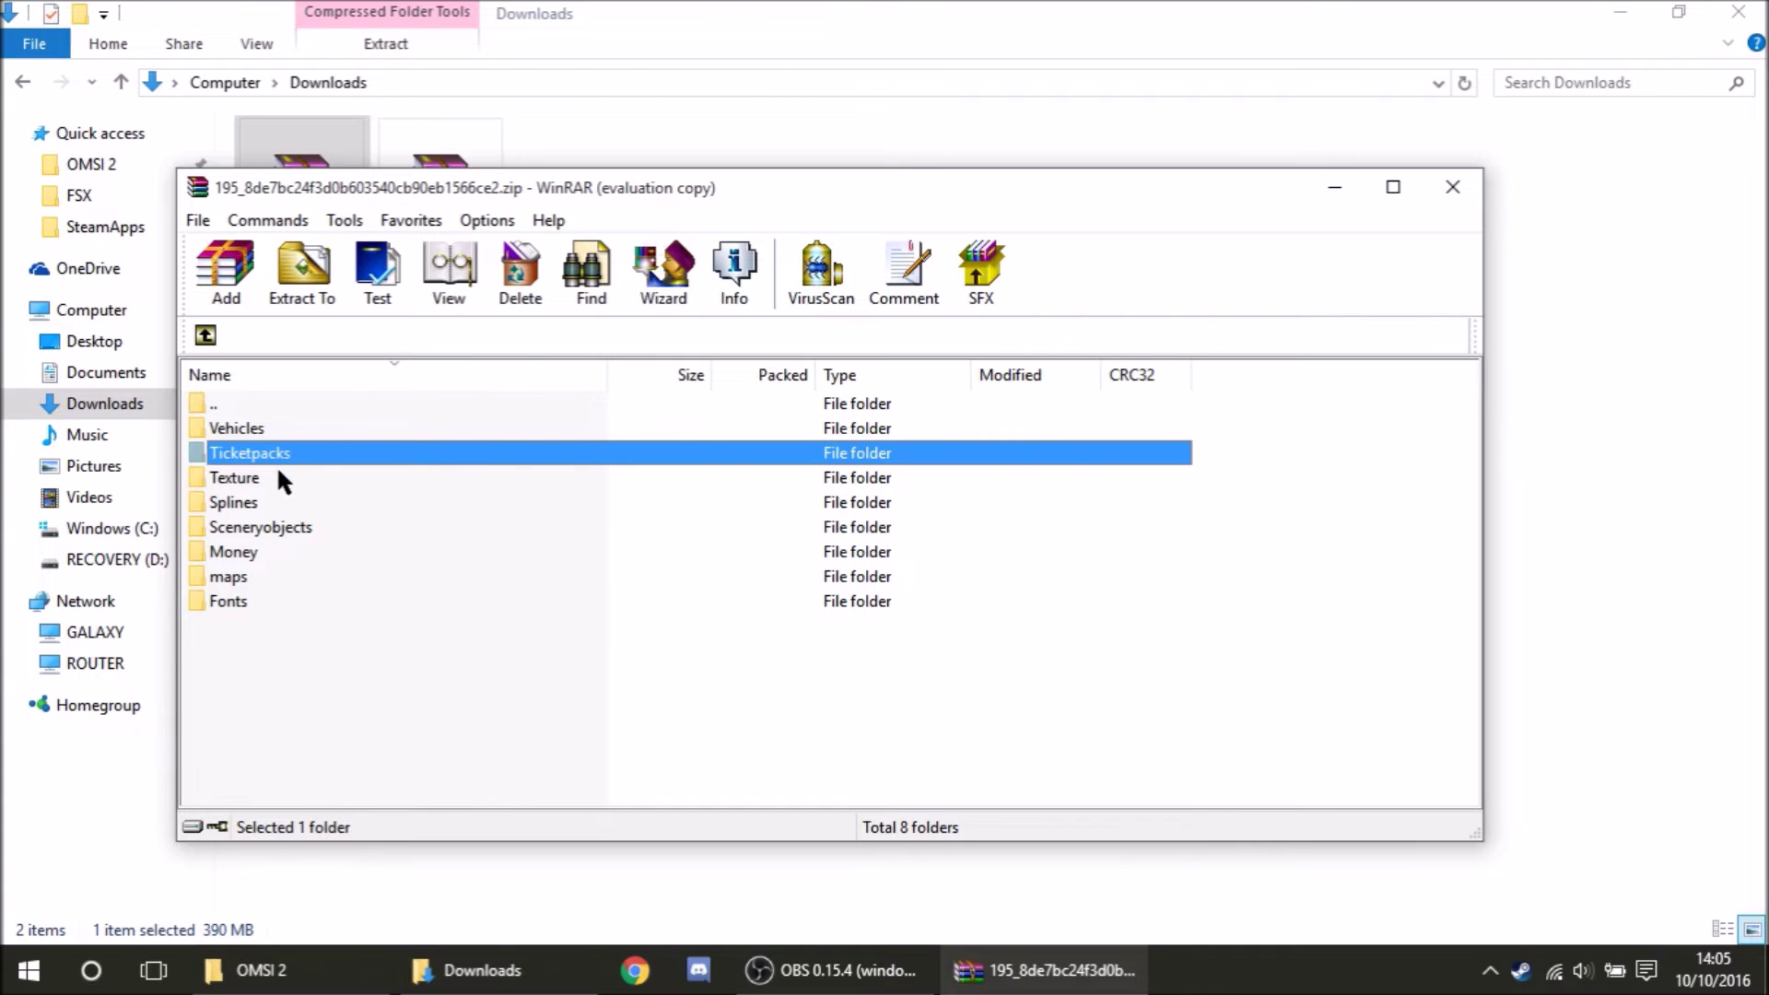
left_click(274, 479)
left_click(281, 502)
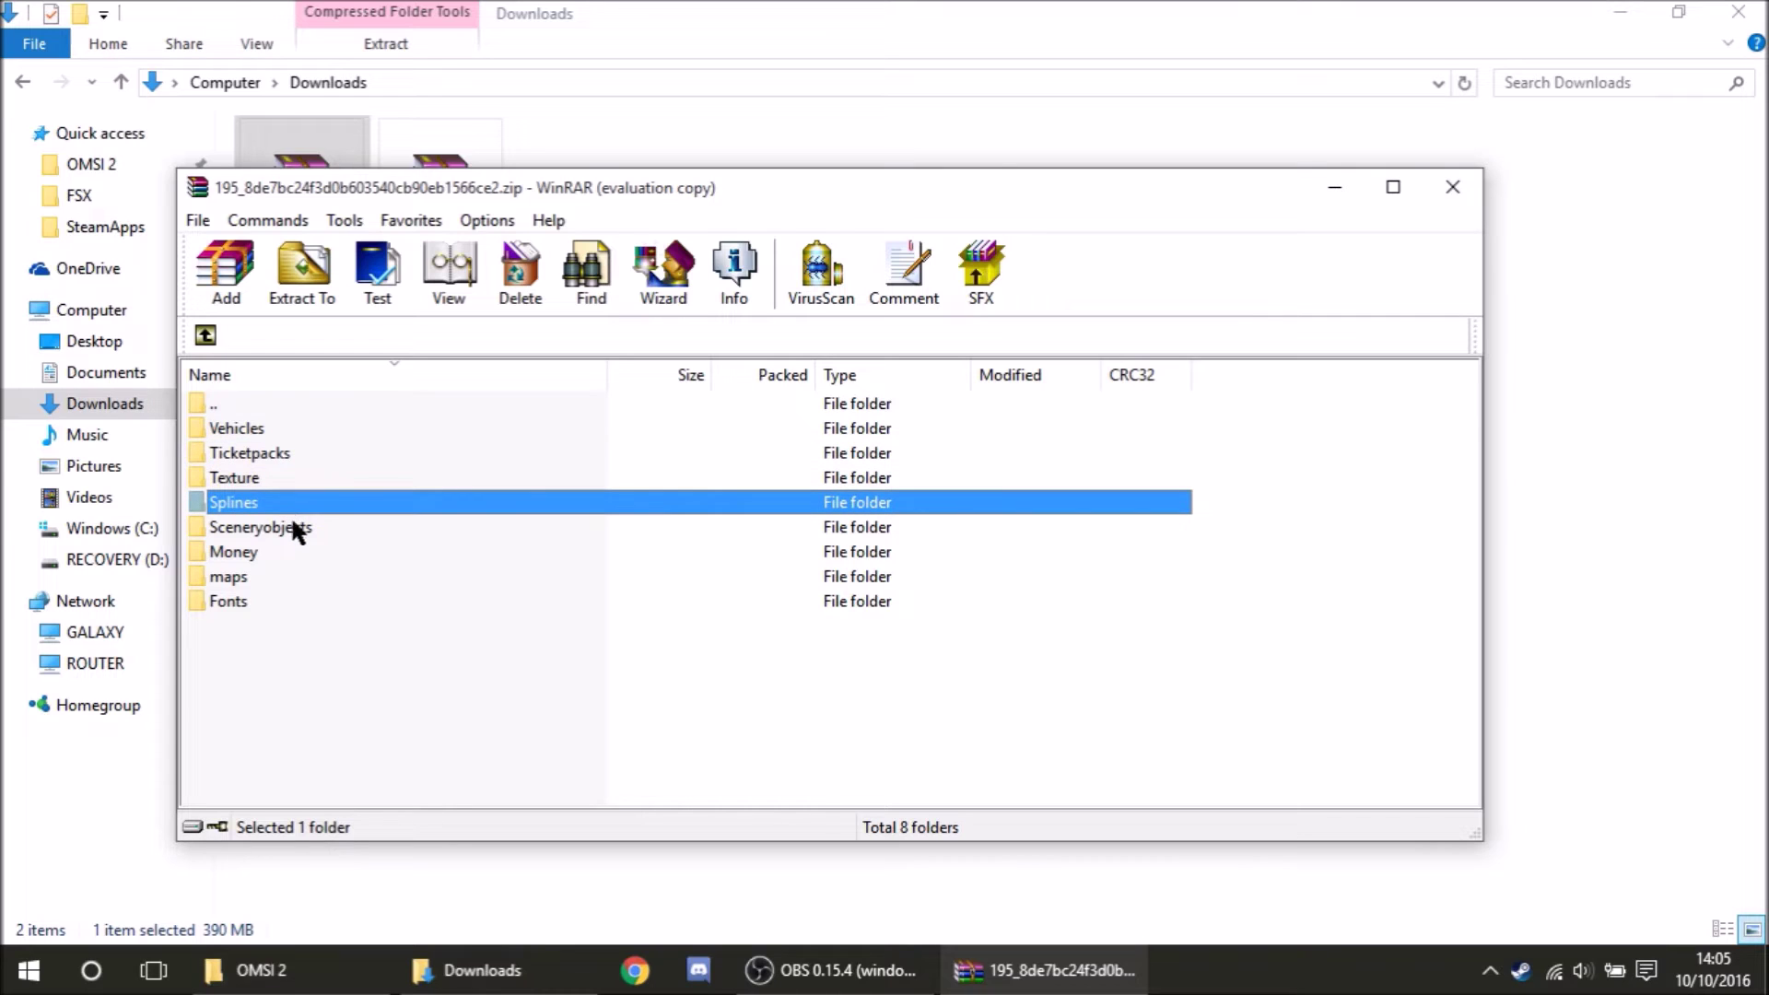
left_click(295, 529)
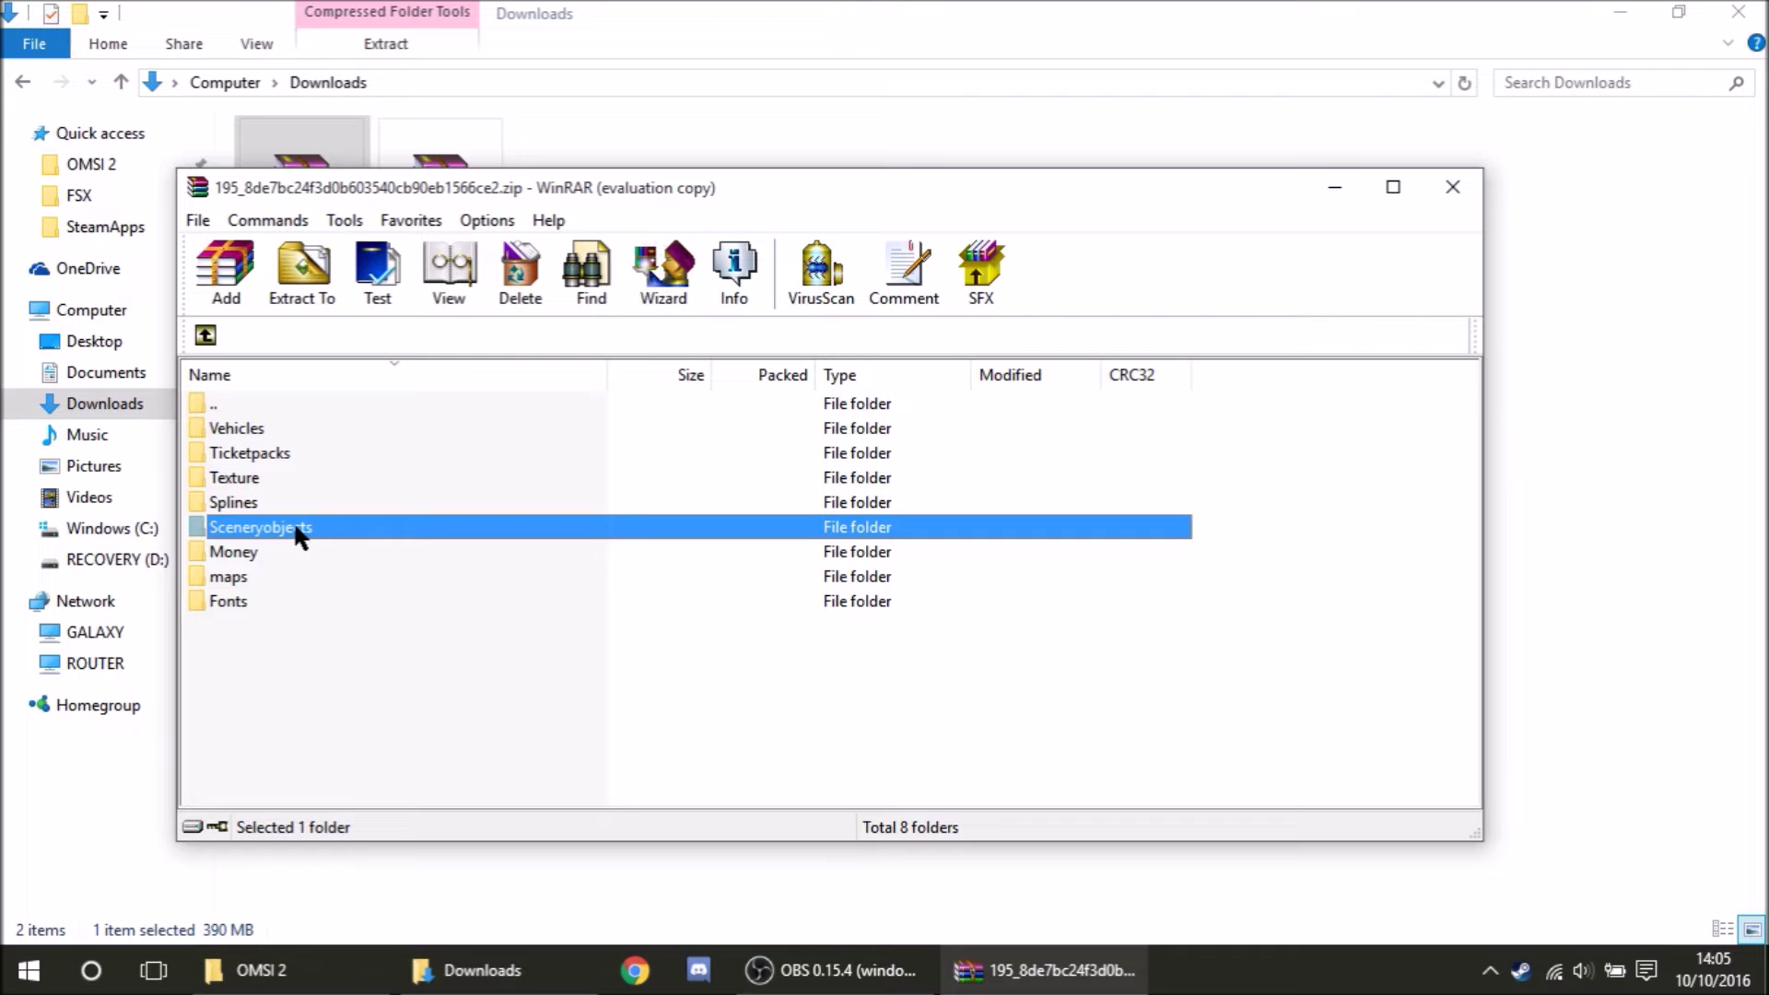
left_click(236, 550)
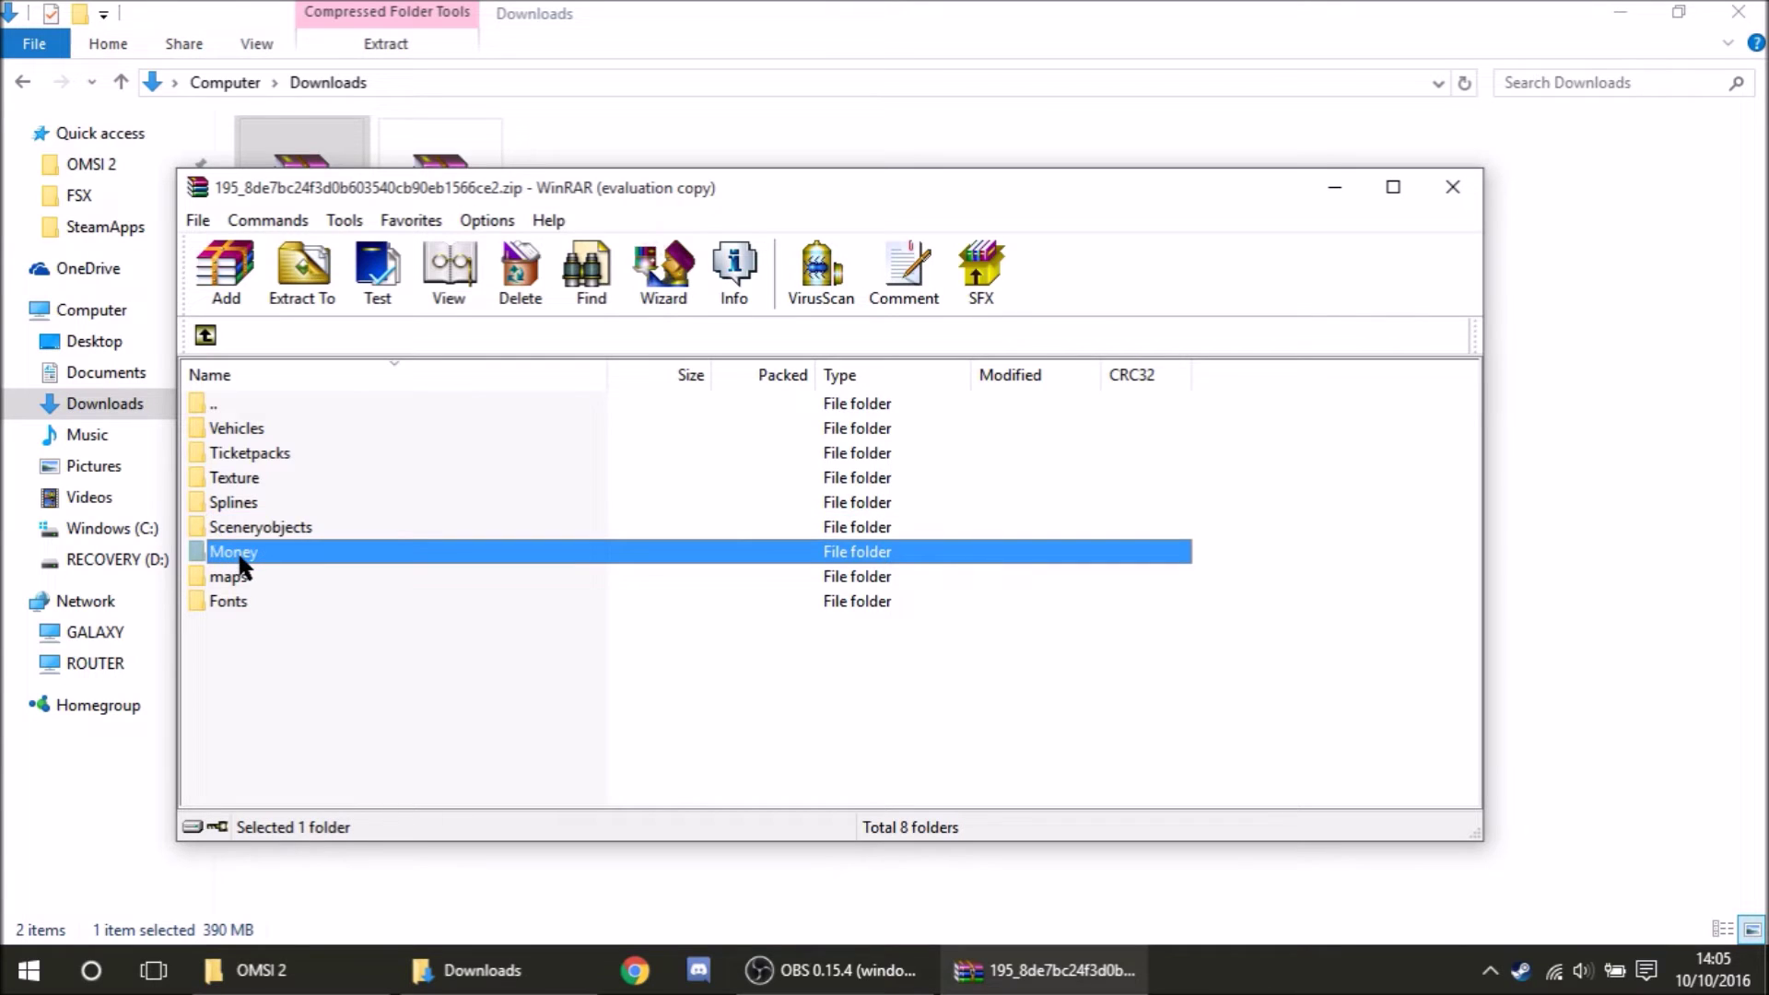
left_click(259, 604)
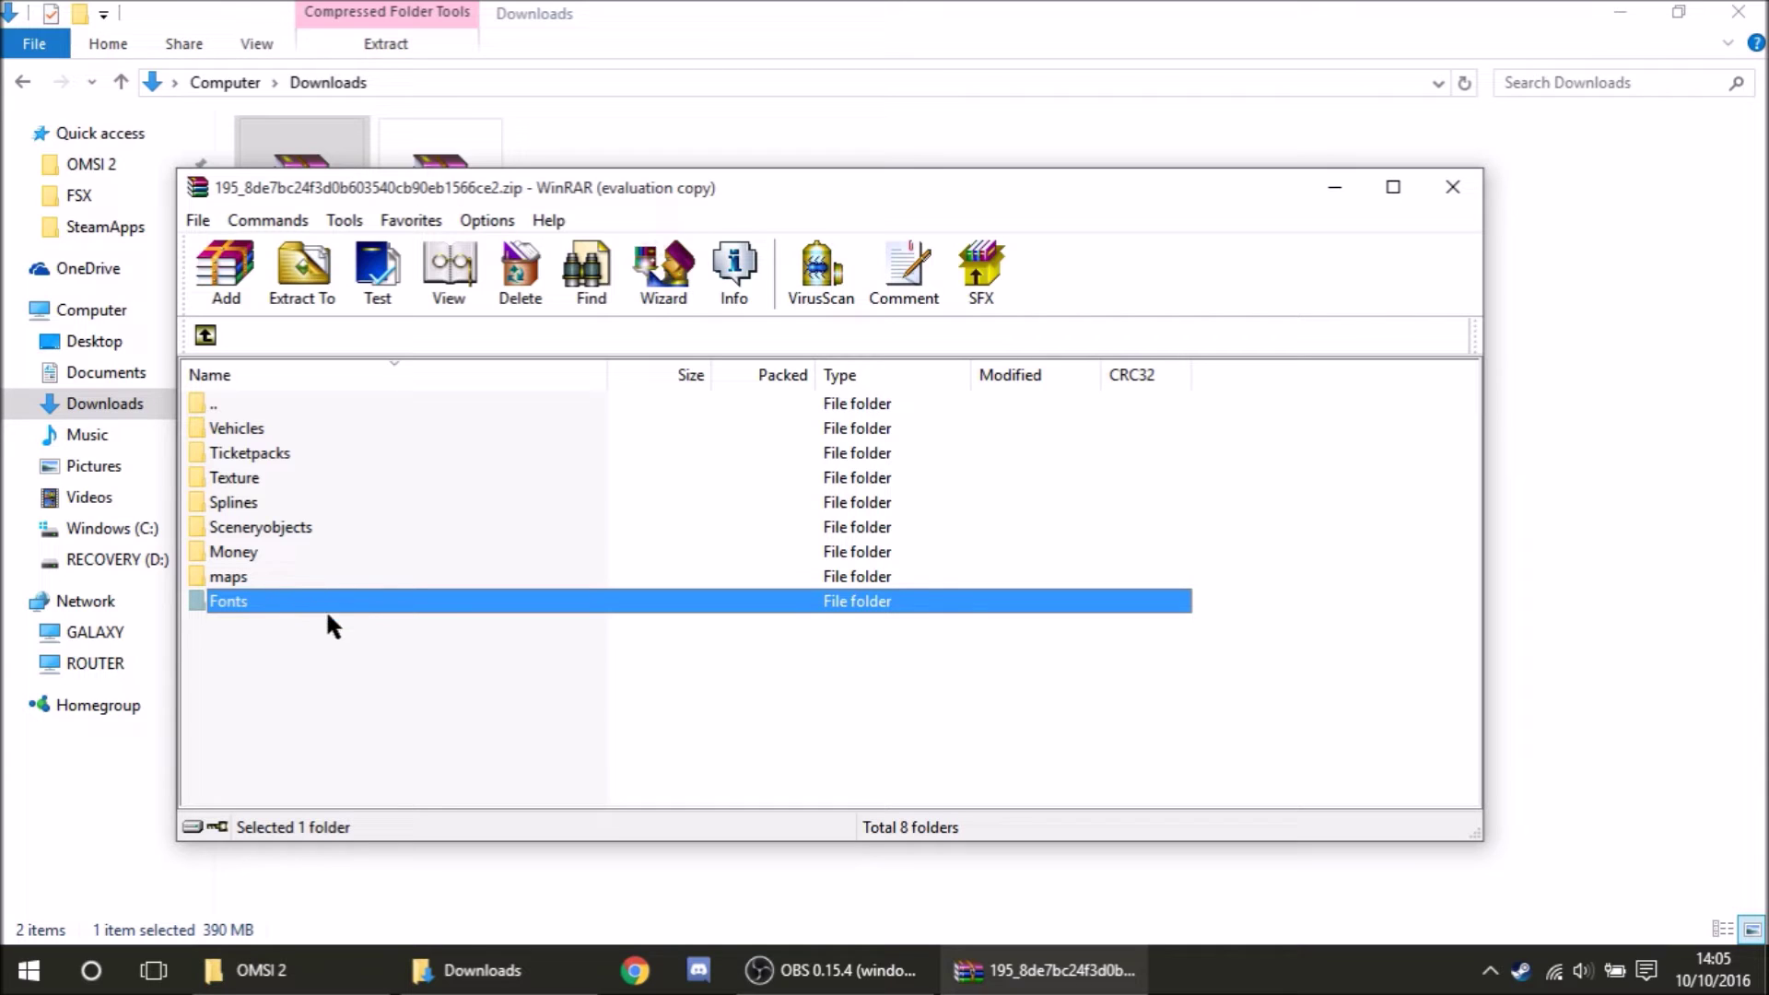
left_click(419, 715)
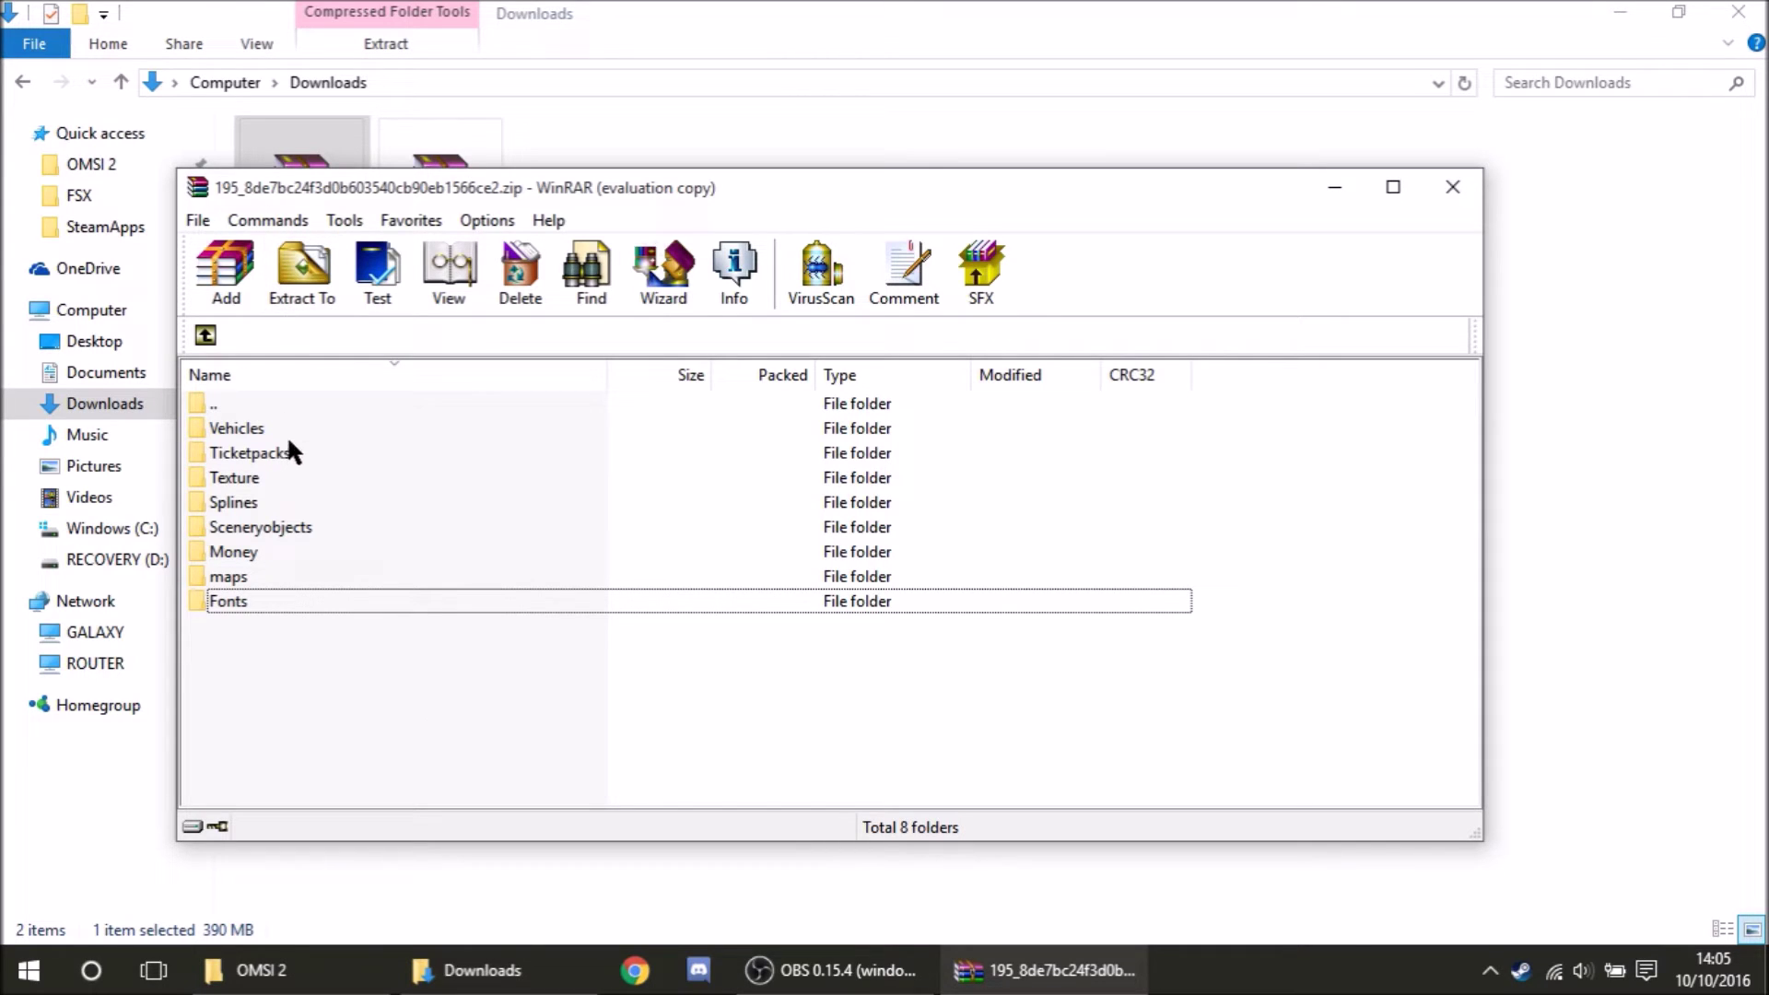
left_click(288, 258)
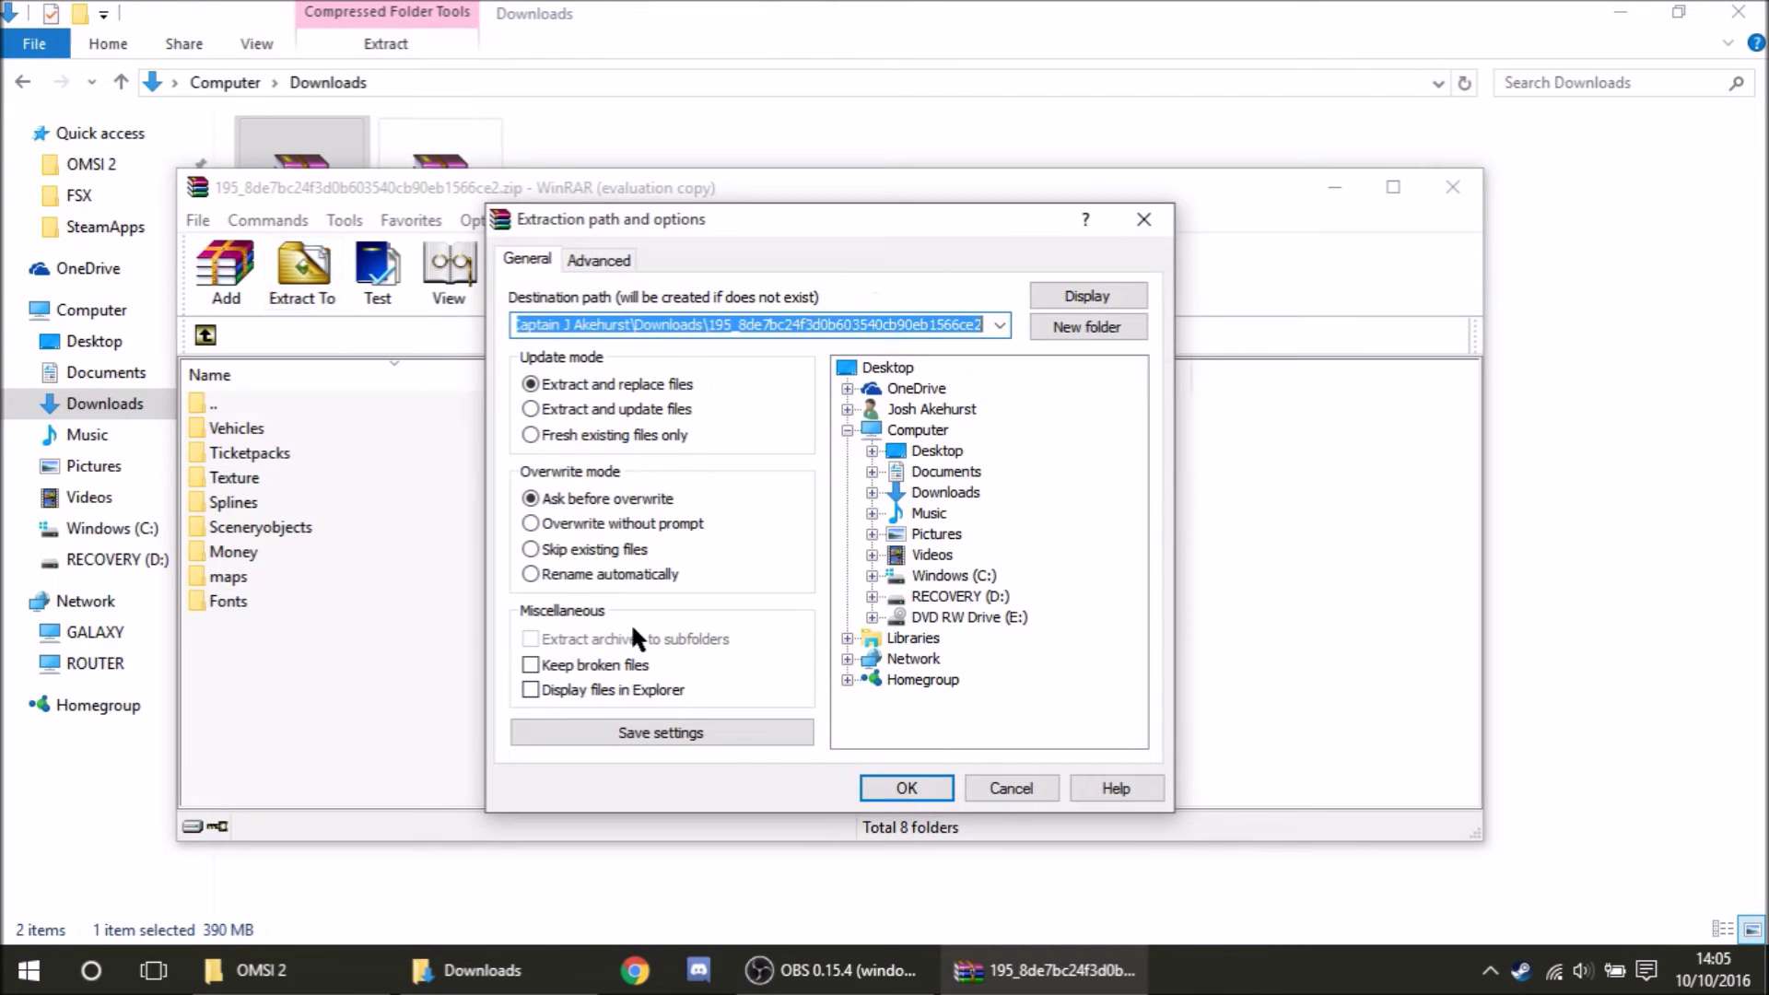
Edit the destination field and select the OMSI 2 path in Explorer's address bar
left_click(609, 319)
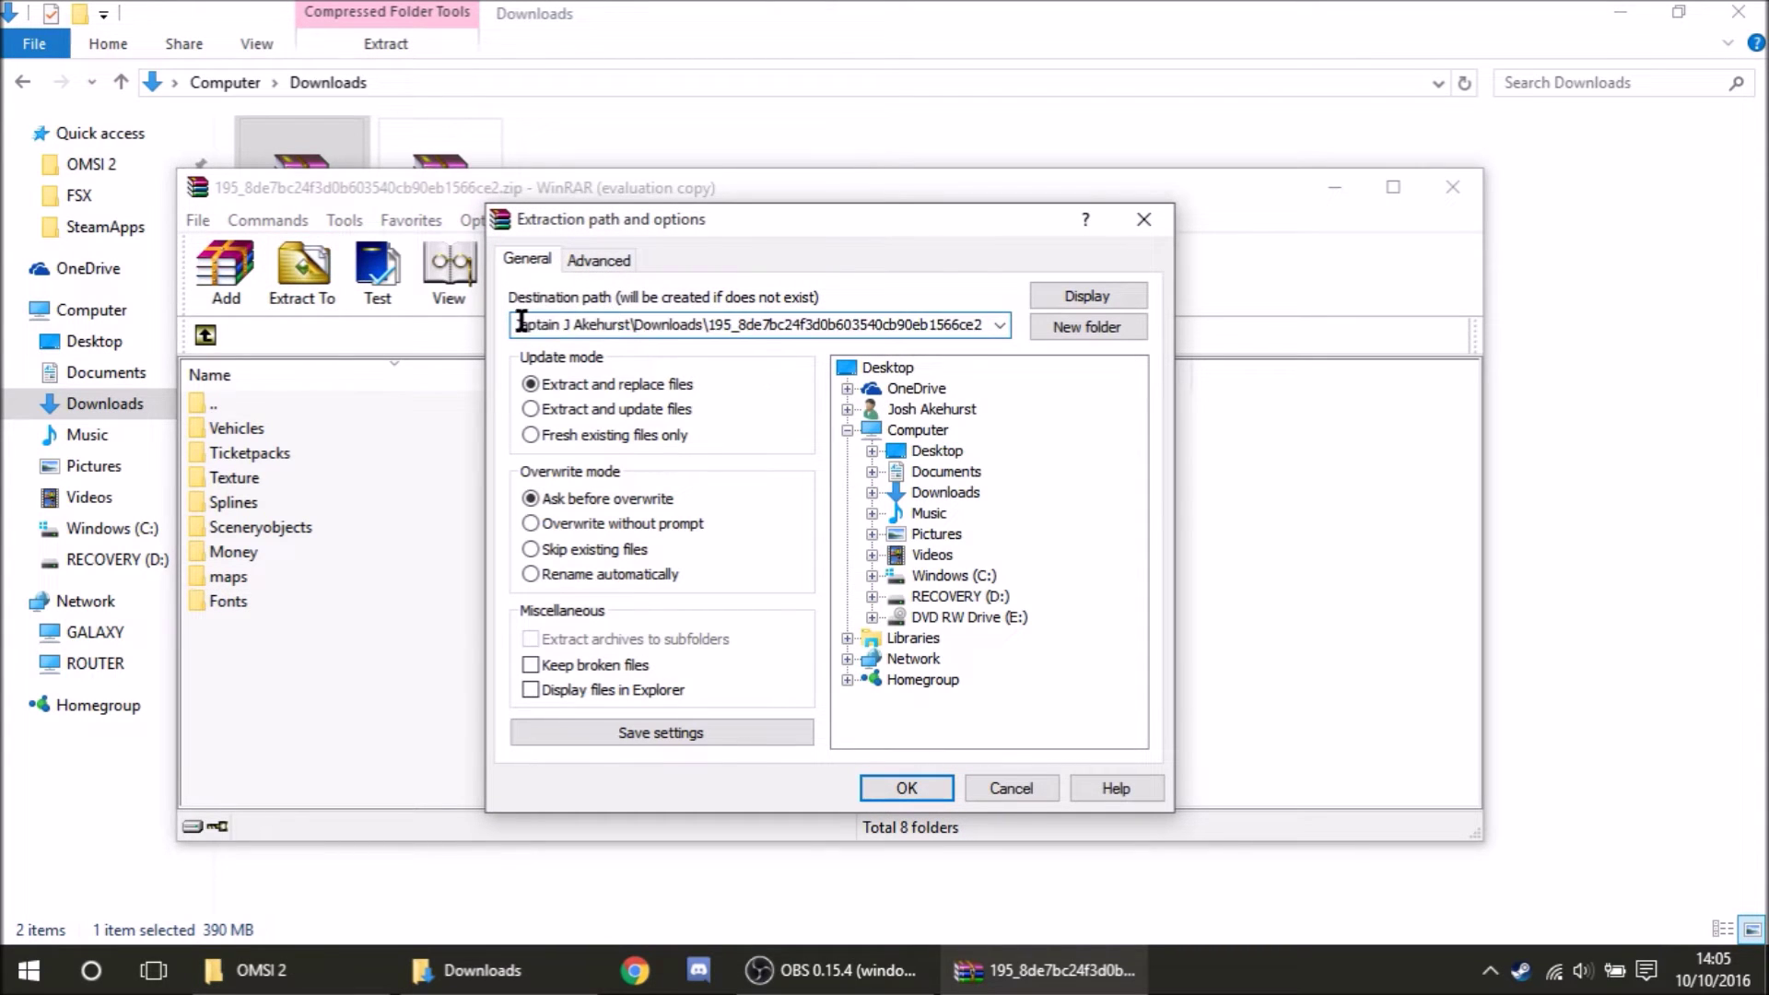
left_click_drag(518, 323, 1058, 328)
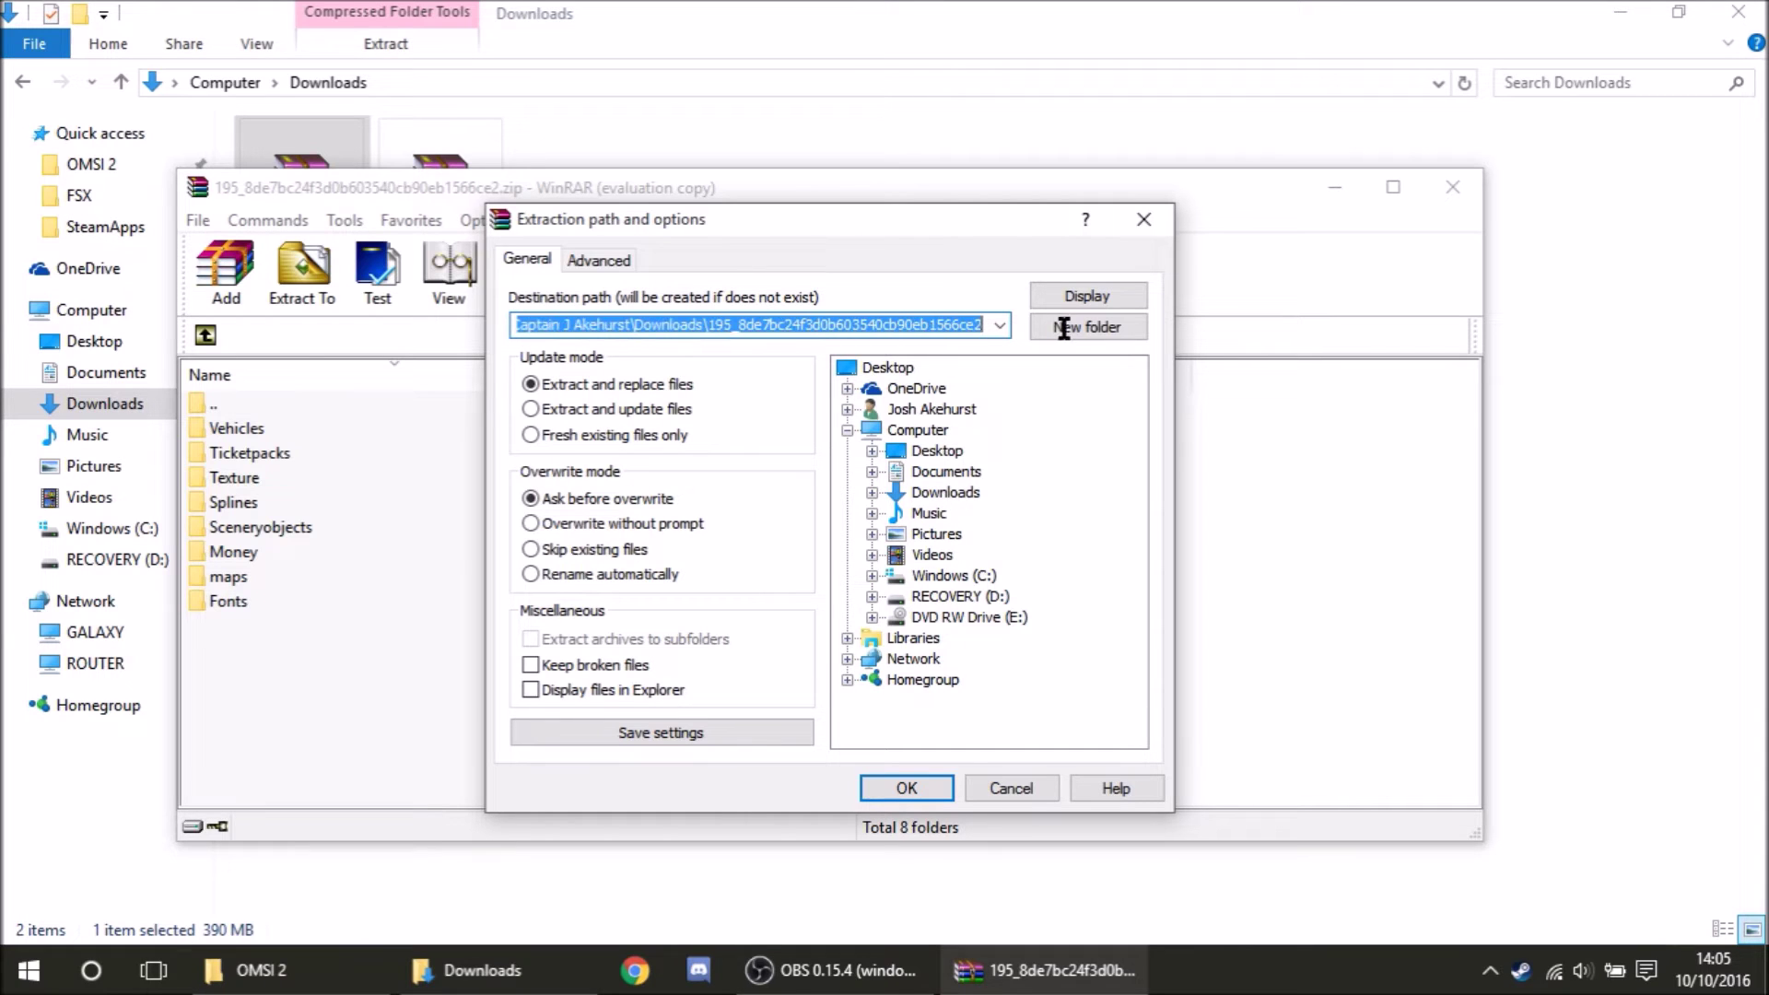
left_click(770, 326)
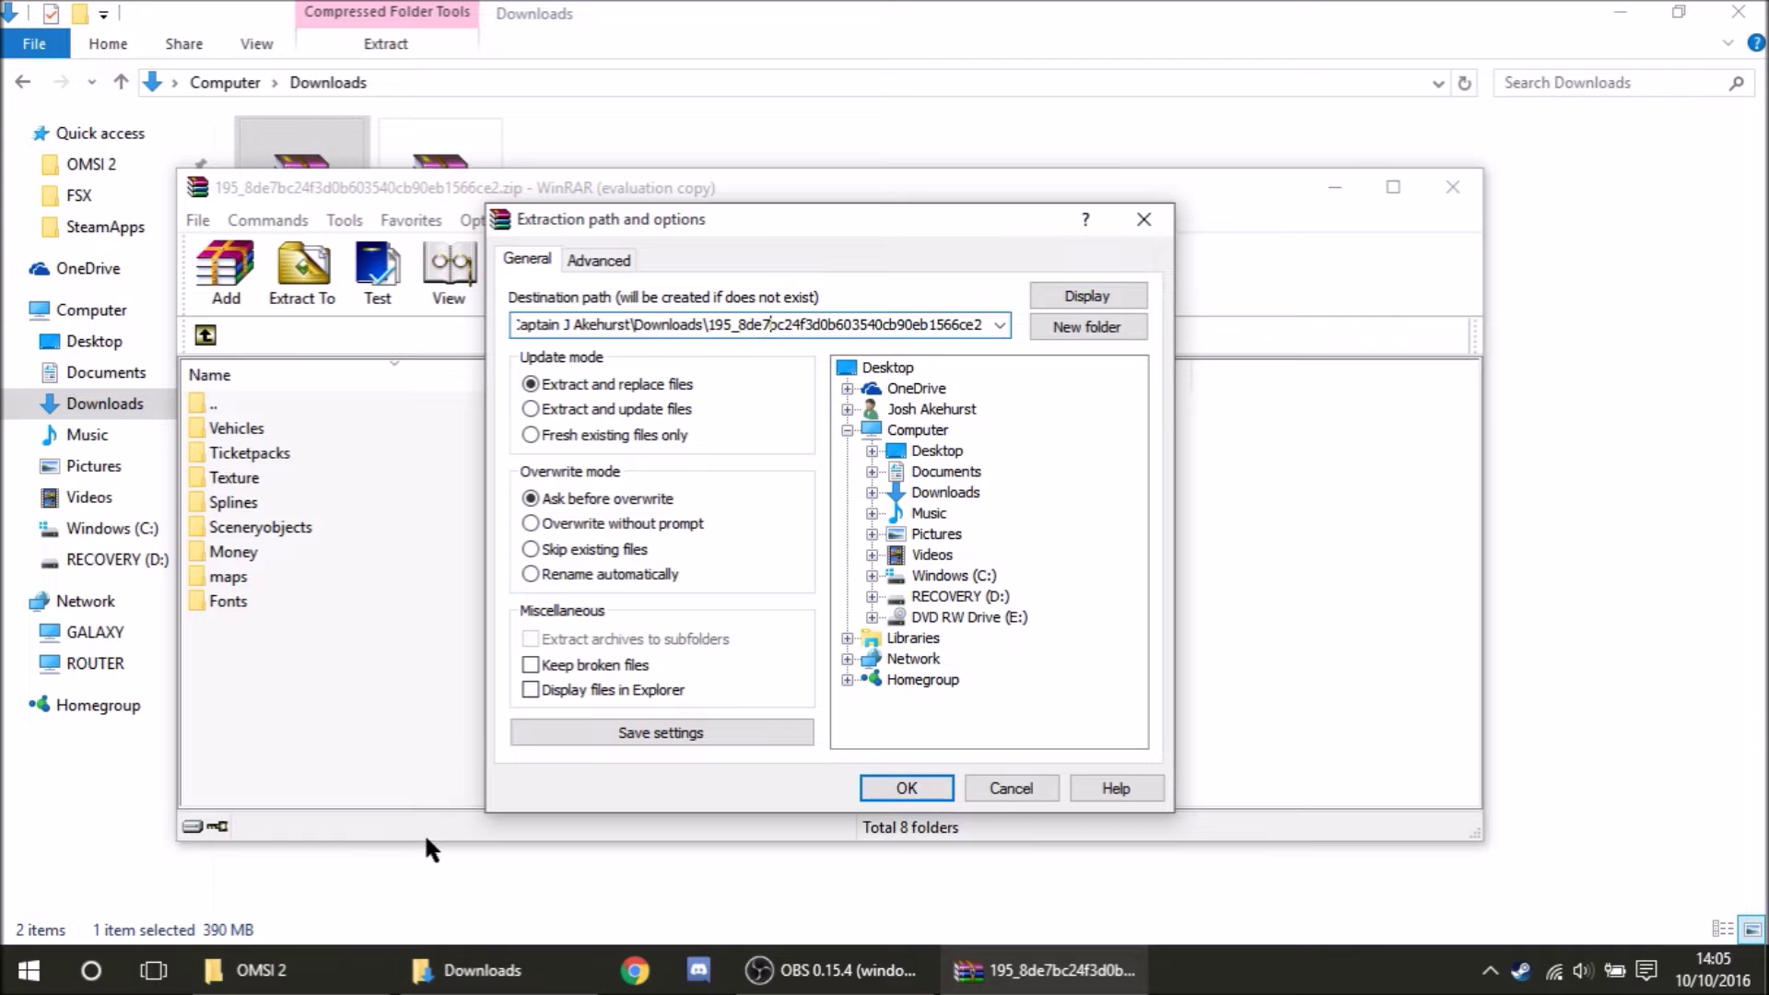
left_click(247, 970)
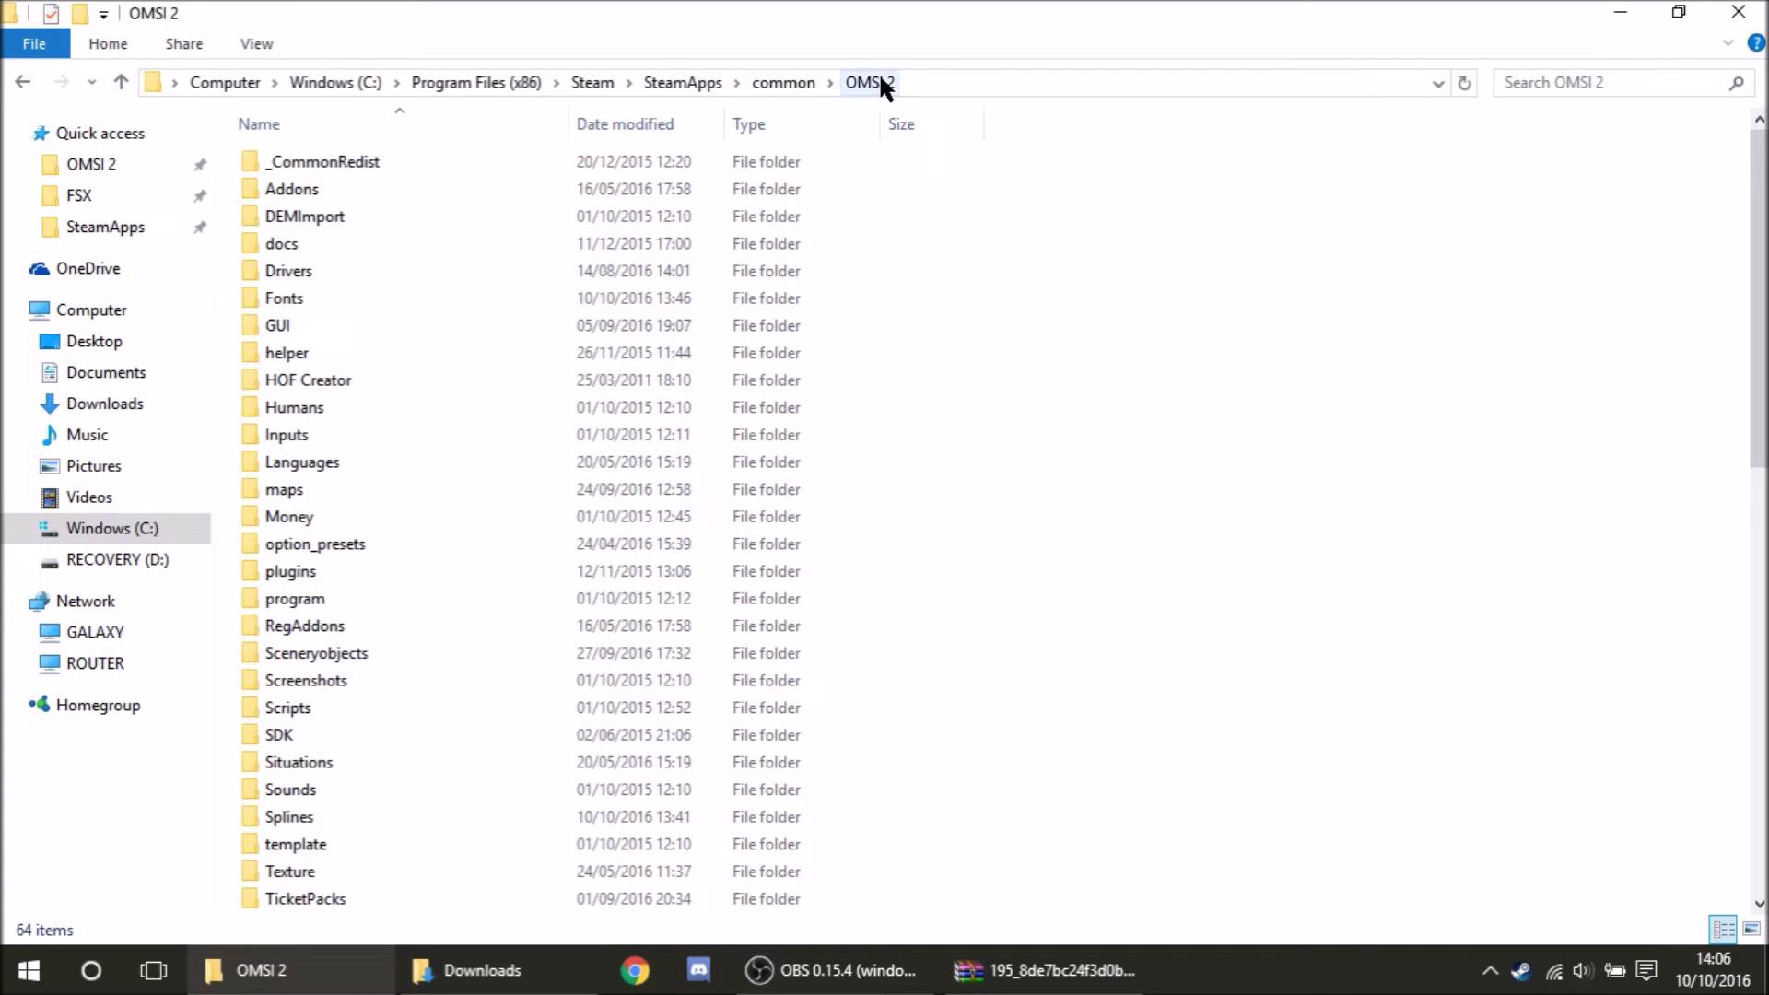
left_click(961, 82)
key("ctrl+c")
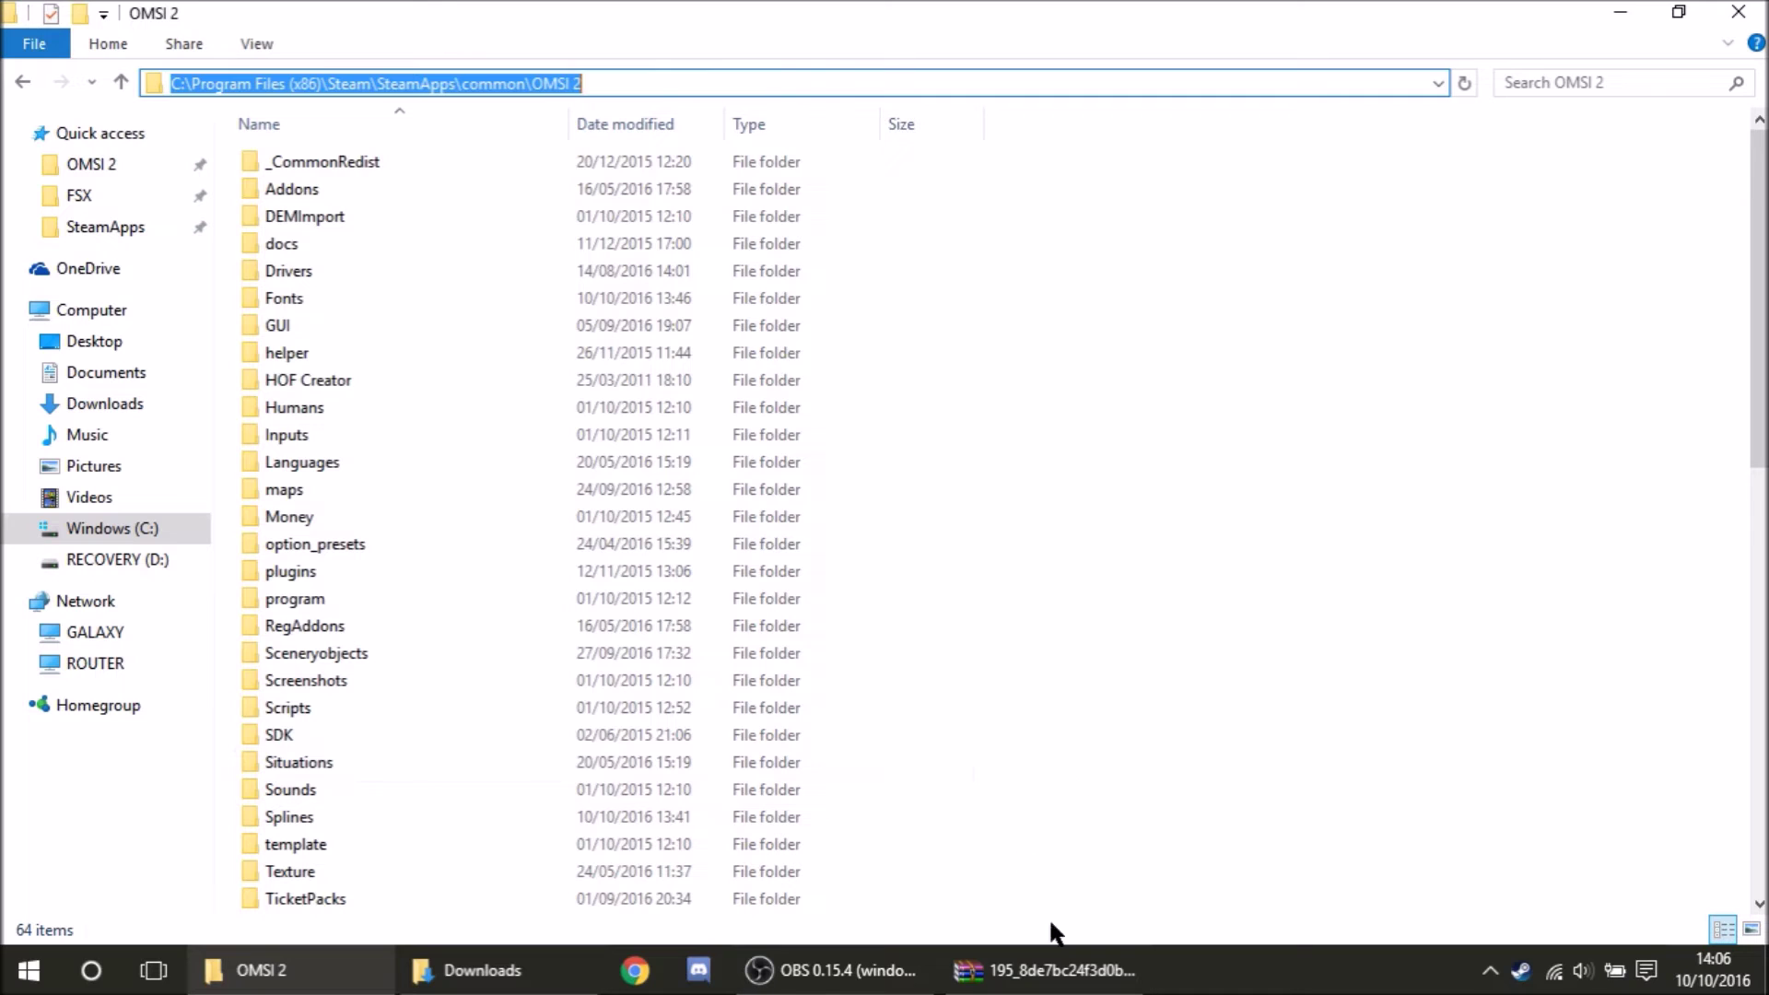
Replace the destination with the Steam OMSI 2 folder path and start extracting
left_click(1051, 970)
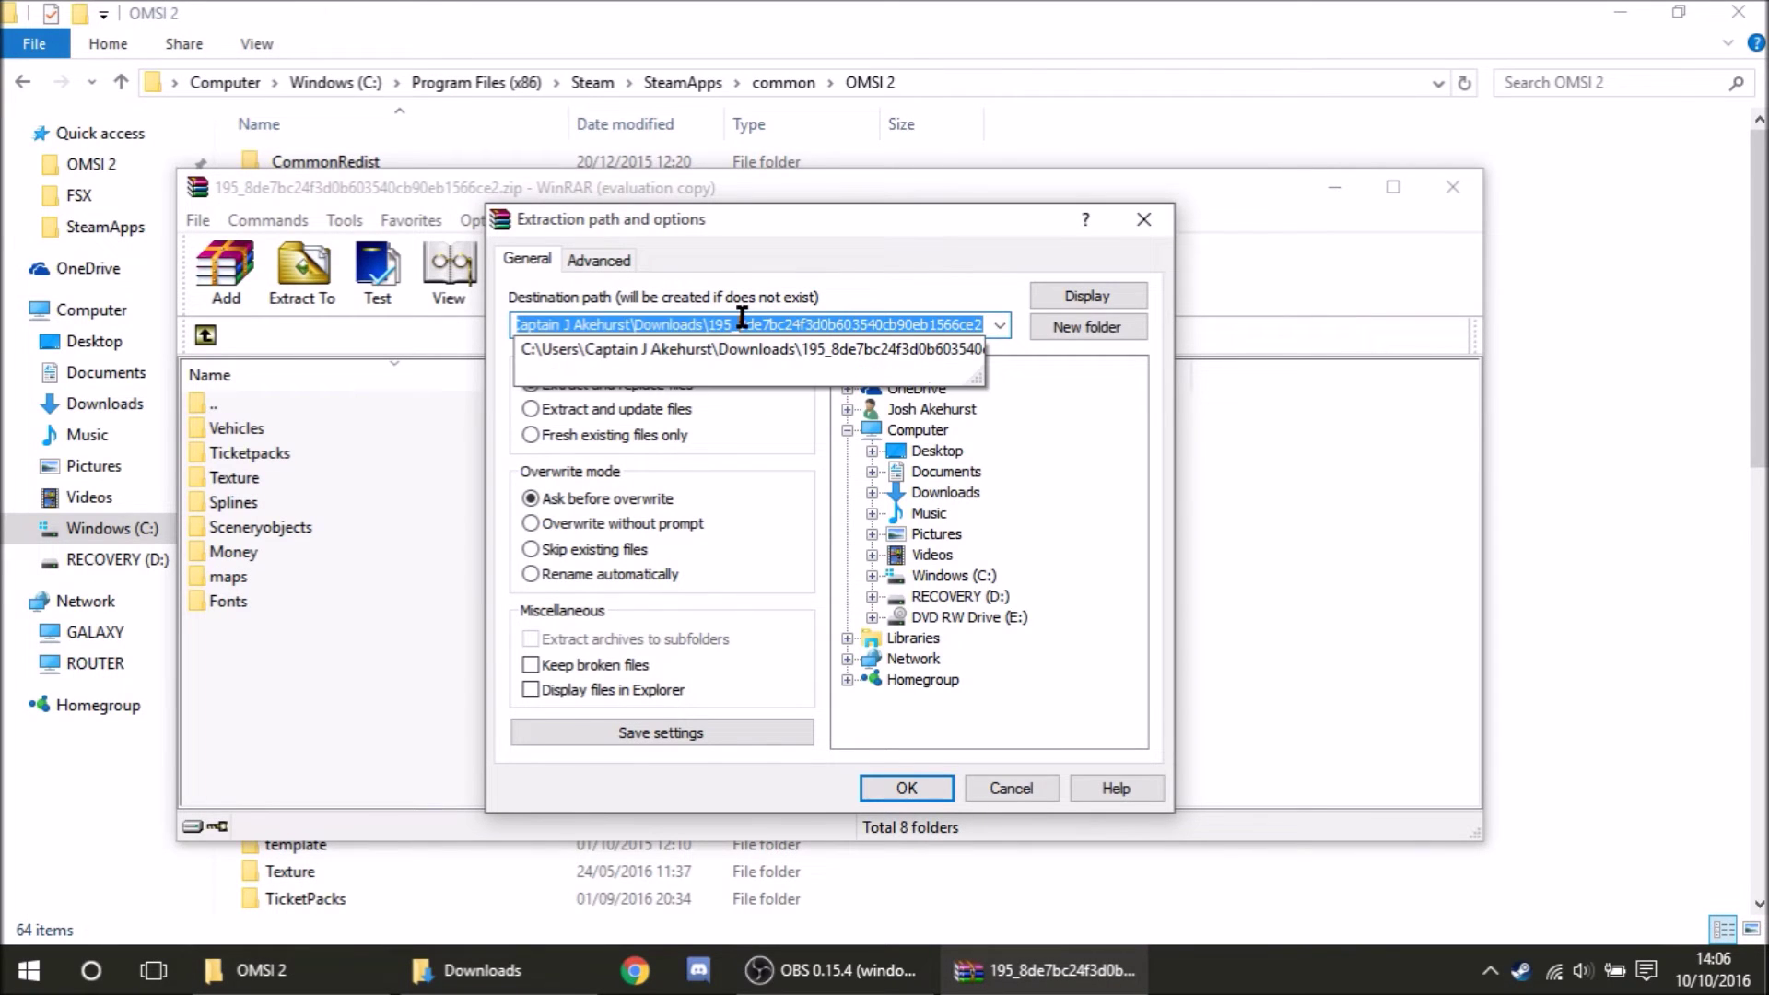
key("BackSpace")
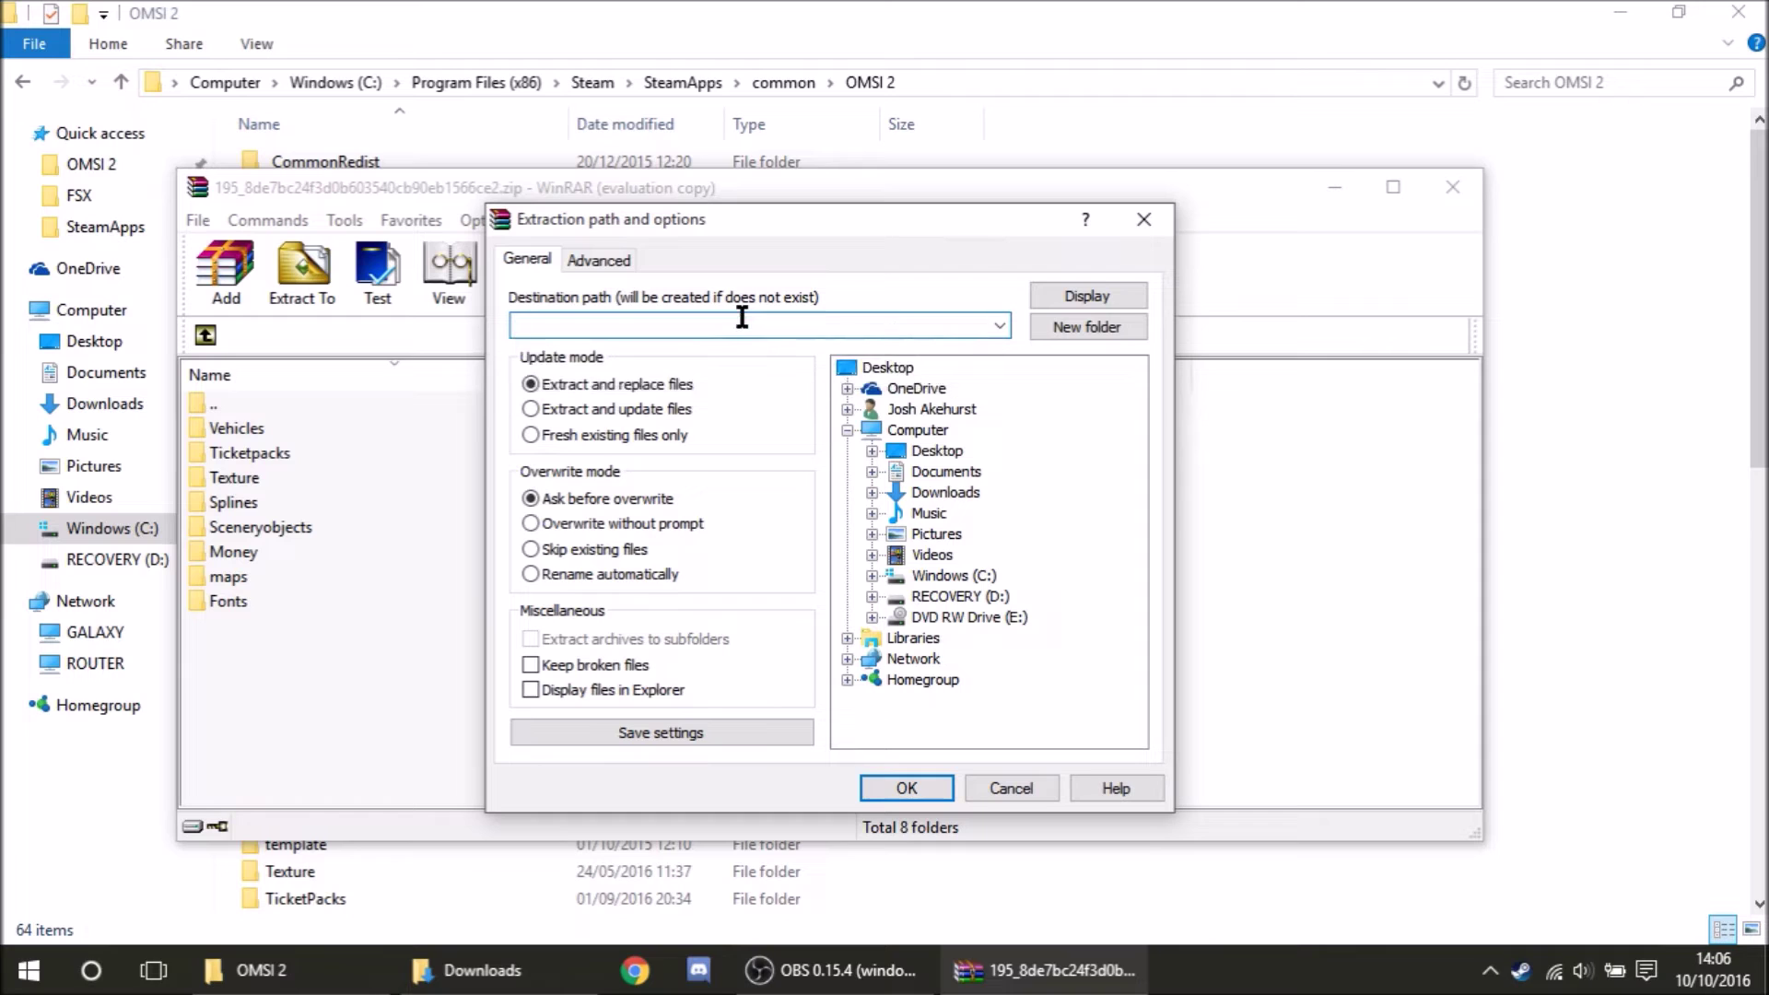
key("ctrl+v")
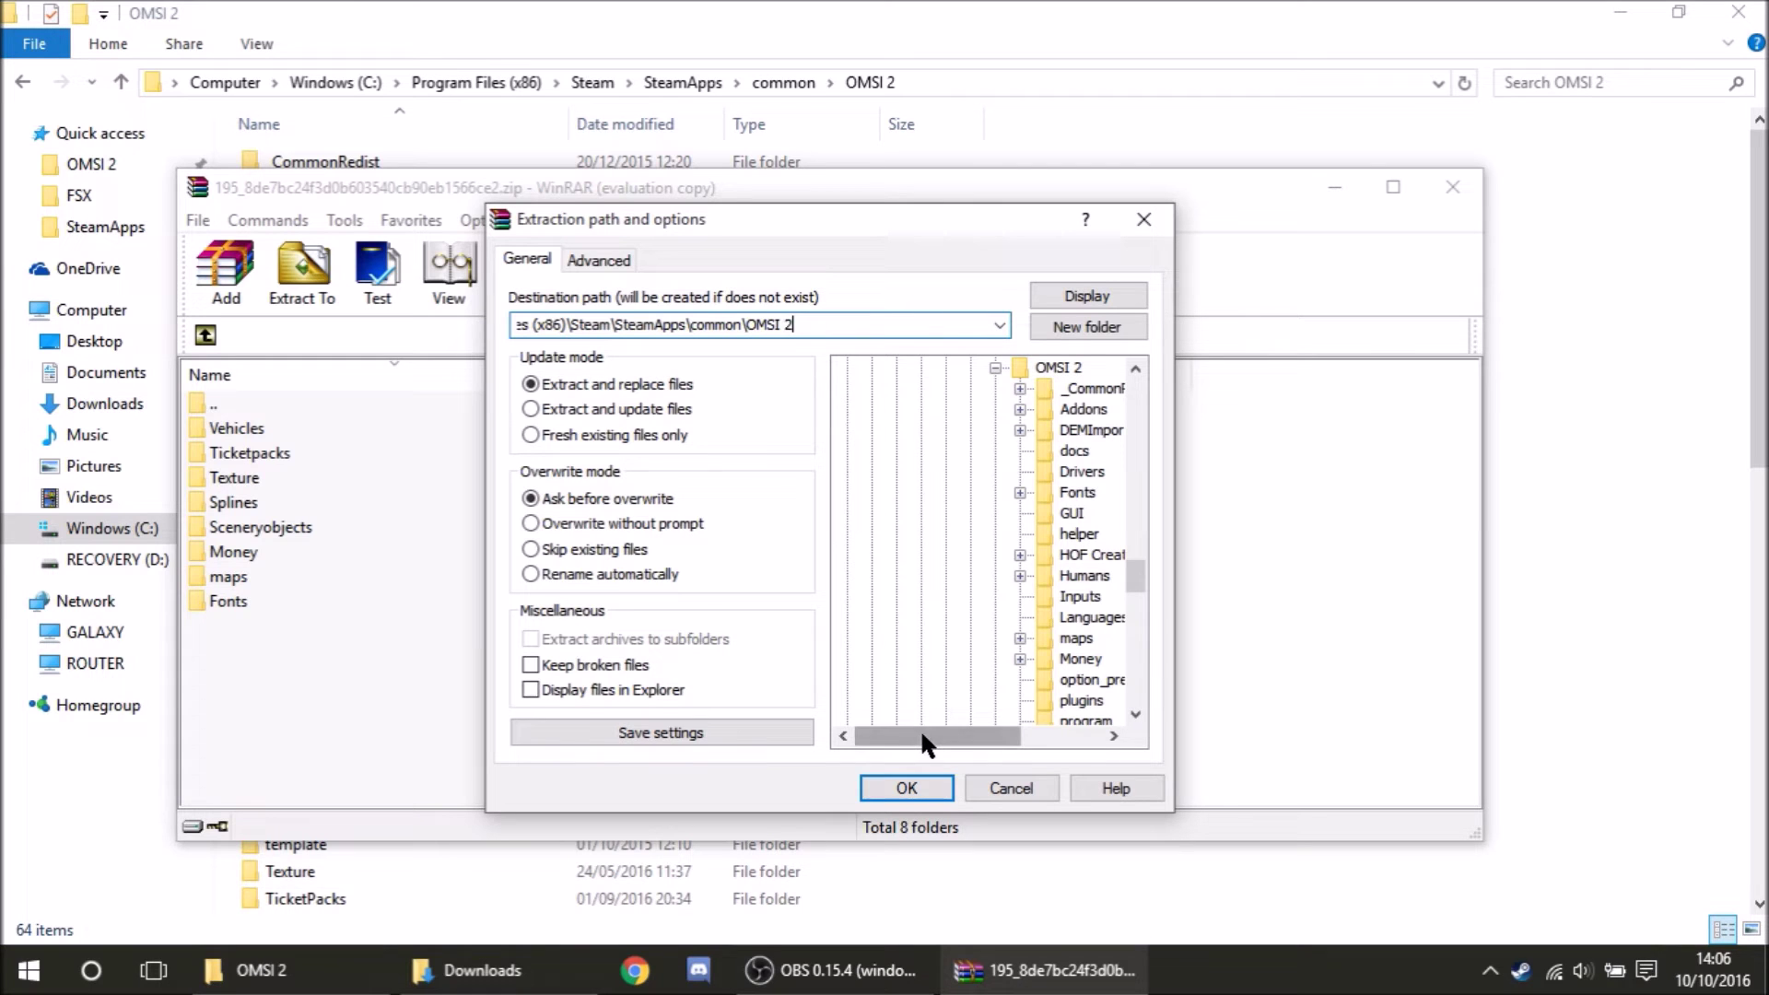
left_click_drag(920, 734, 981, 737)
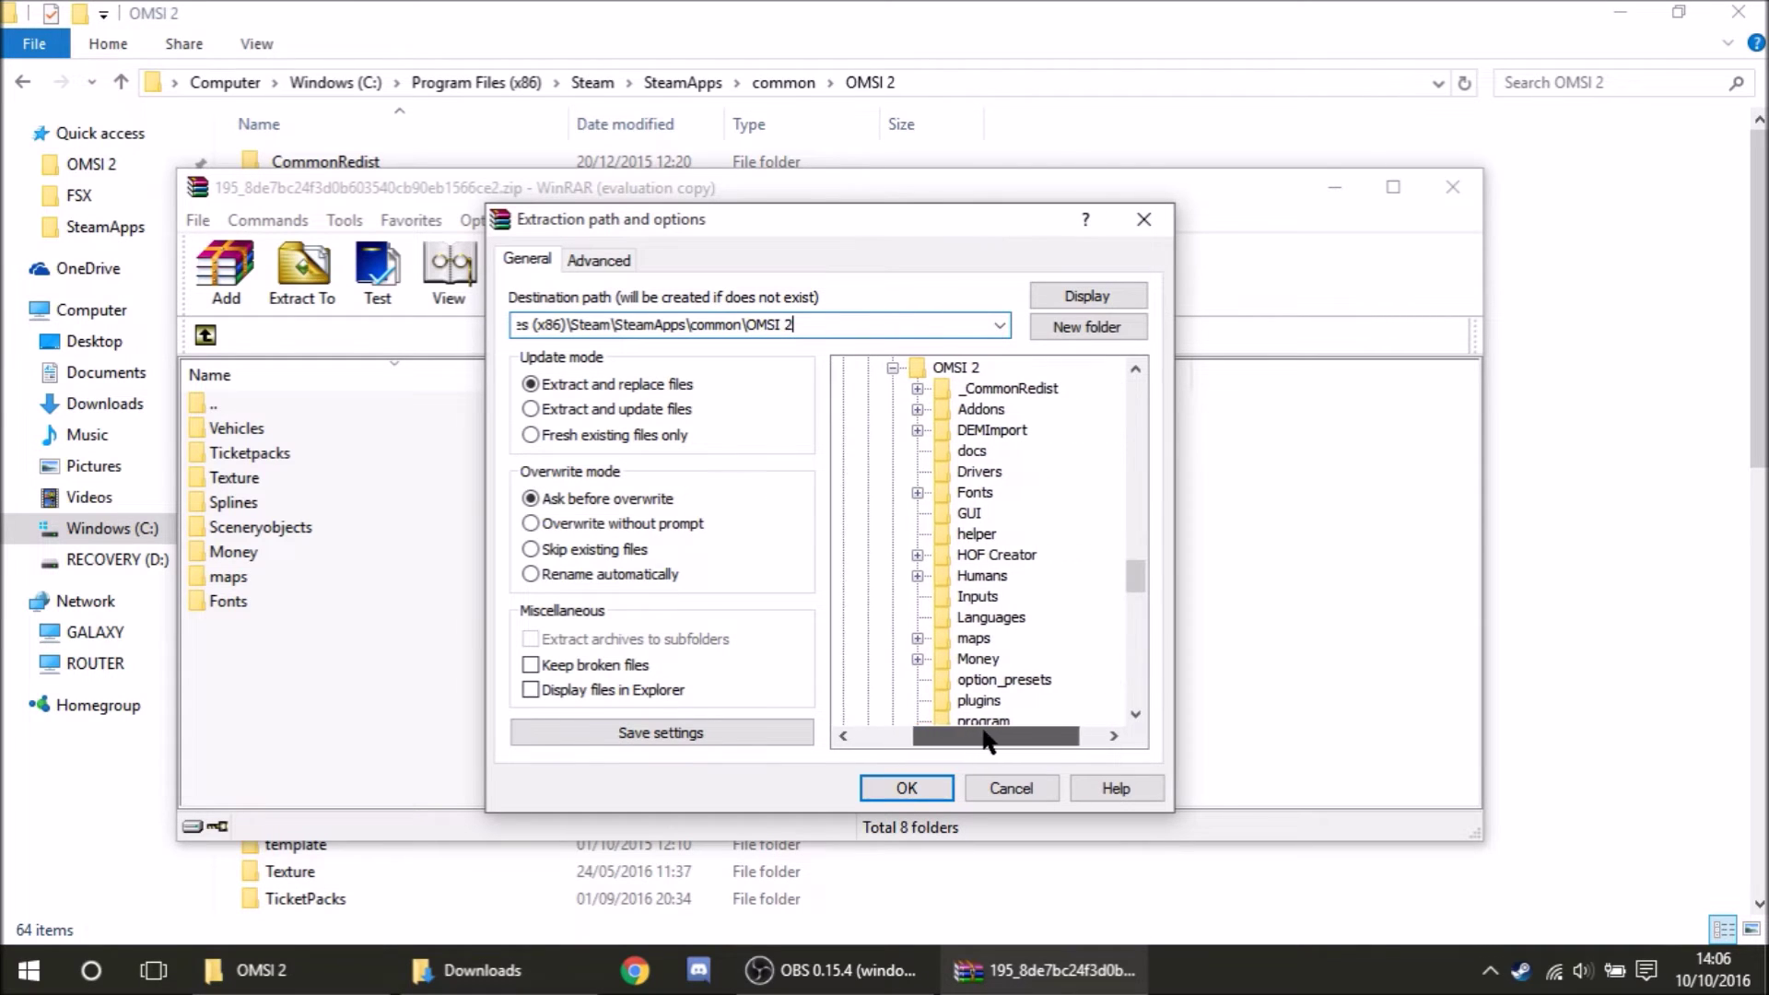
scroll(998, 581, "down", 2)
scroll(995, 575, "down", 9)
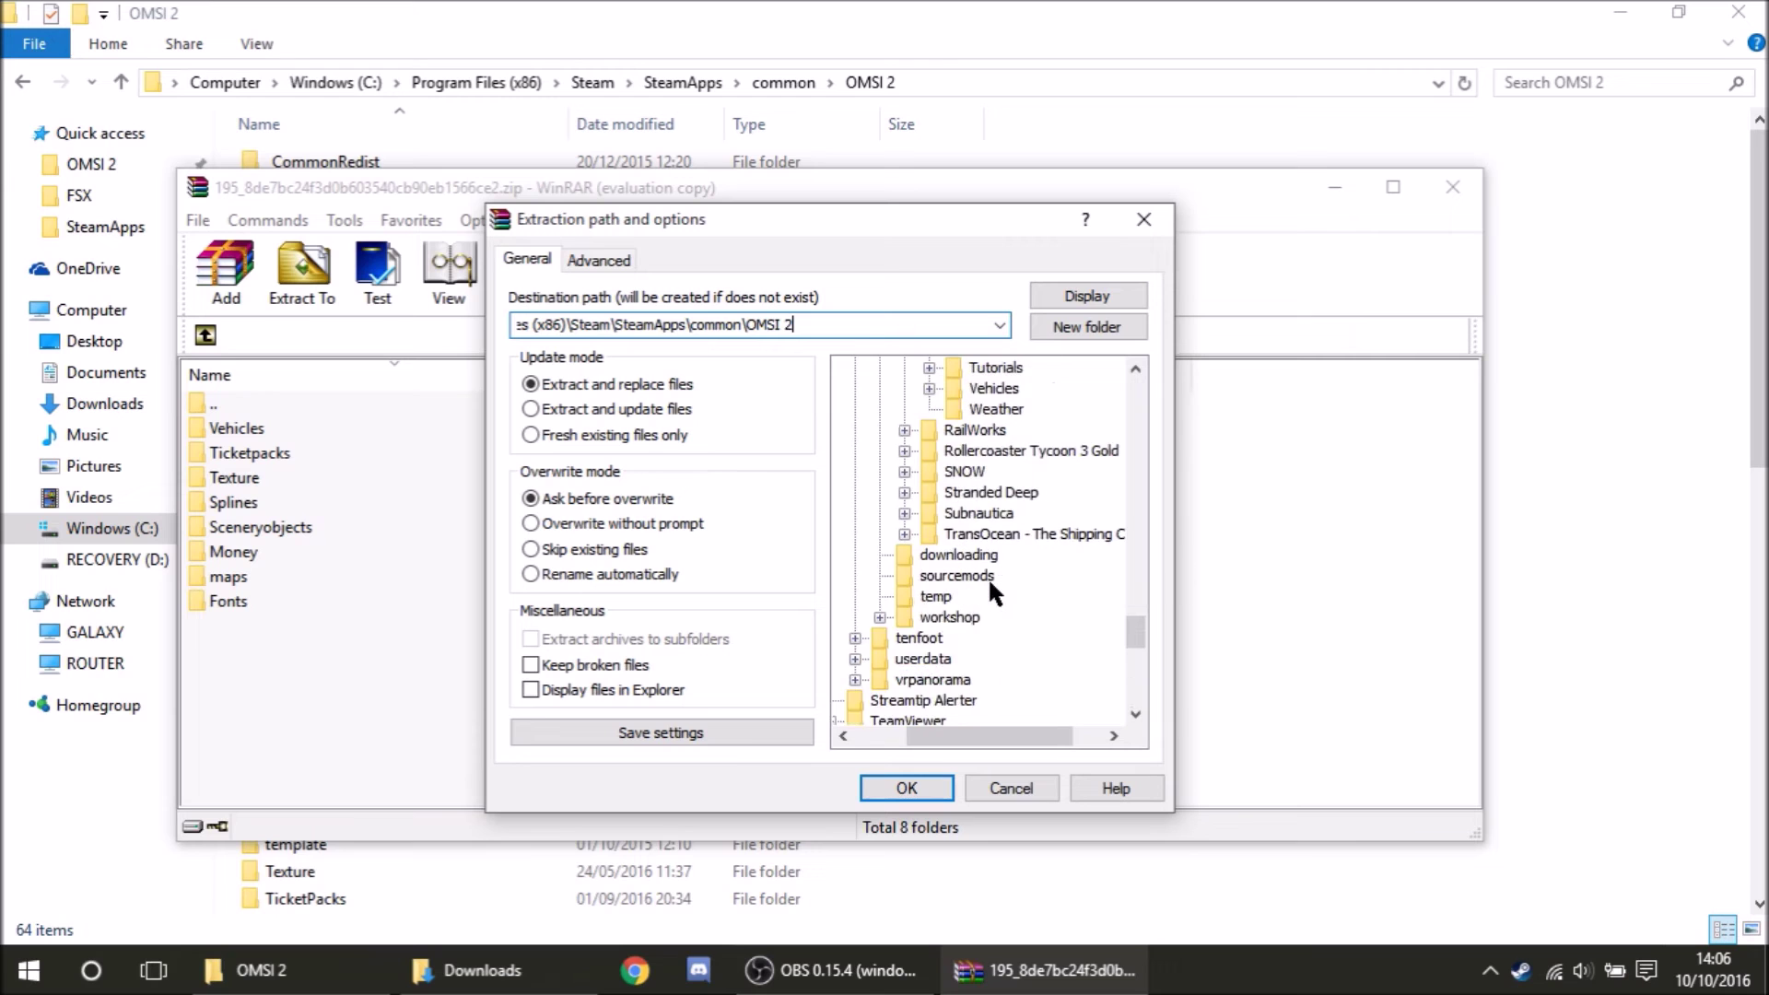
scroll(988, 577, "up", 9)
scroll(988, 577, "up", 3)
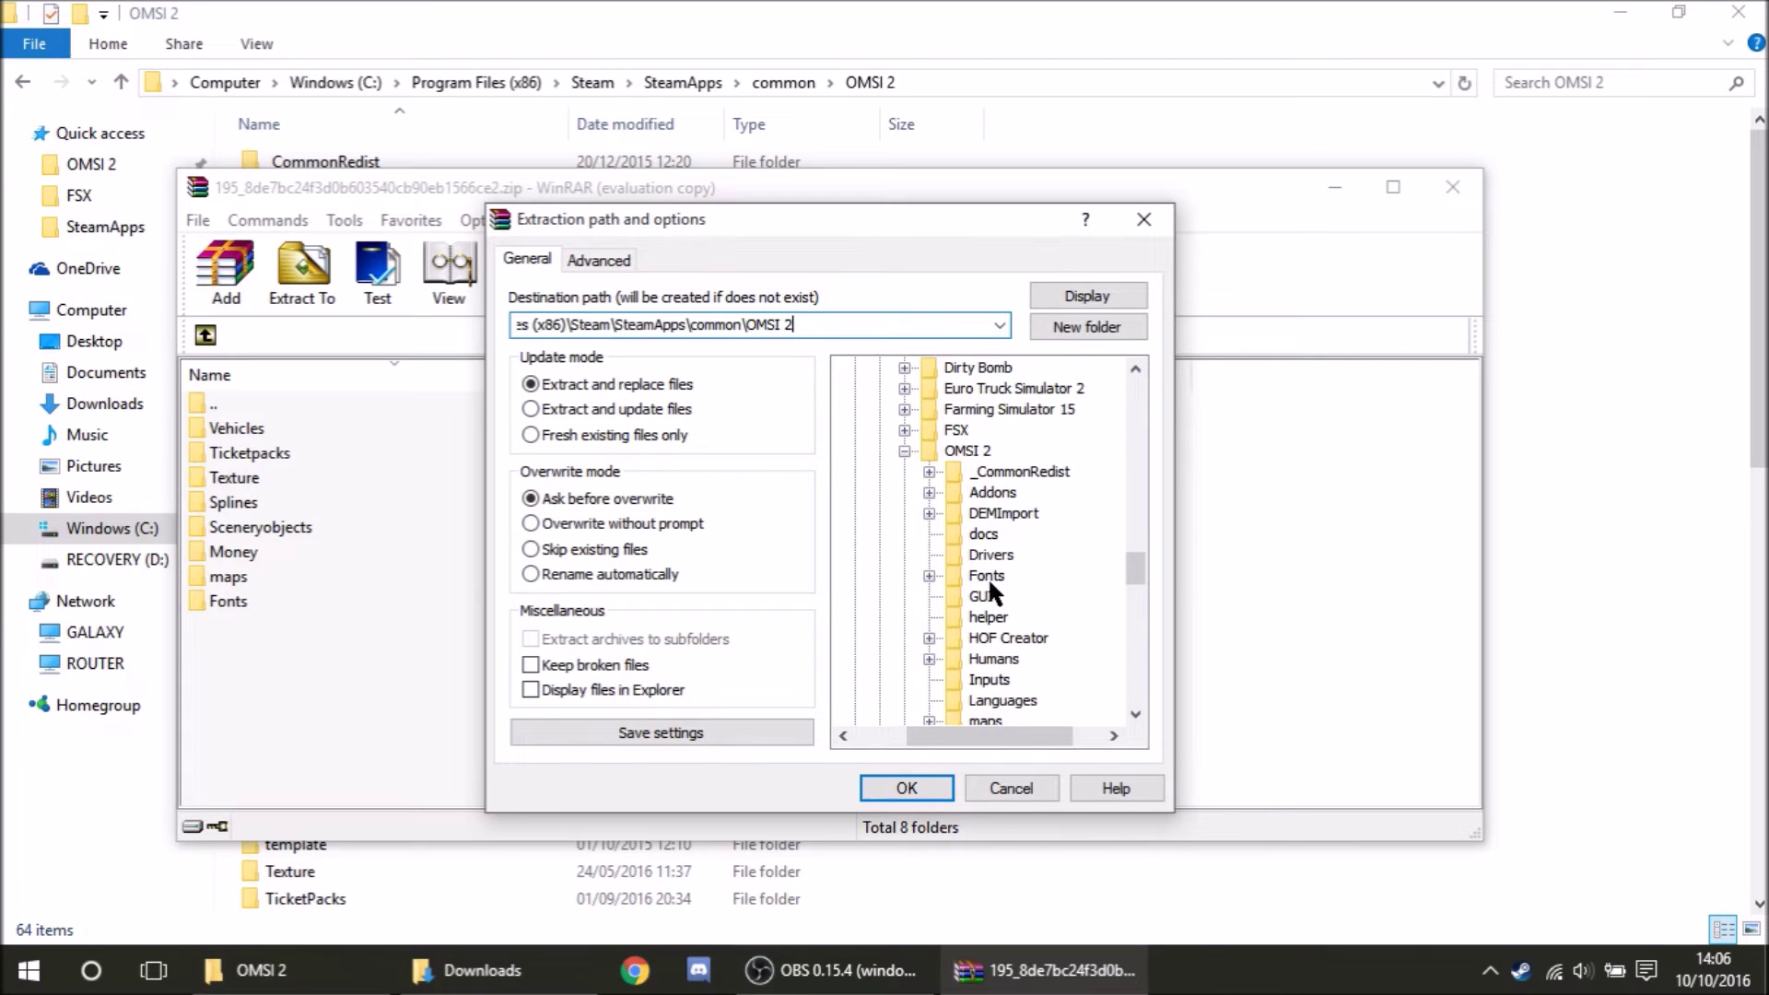
left_click(922, 782)
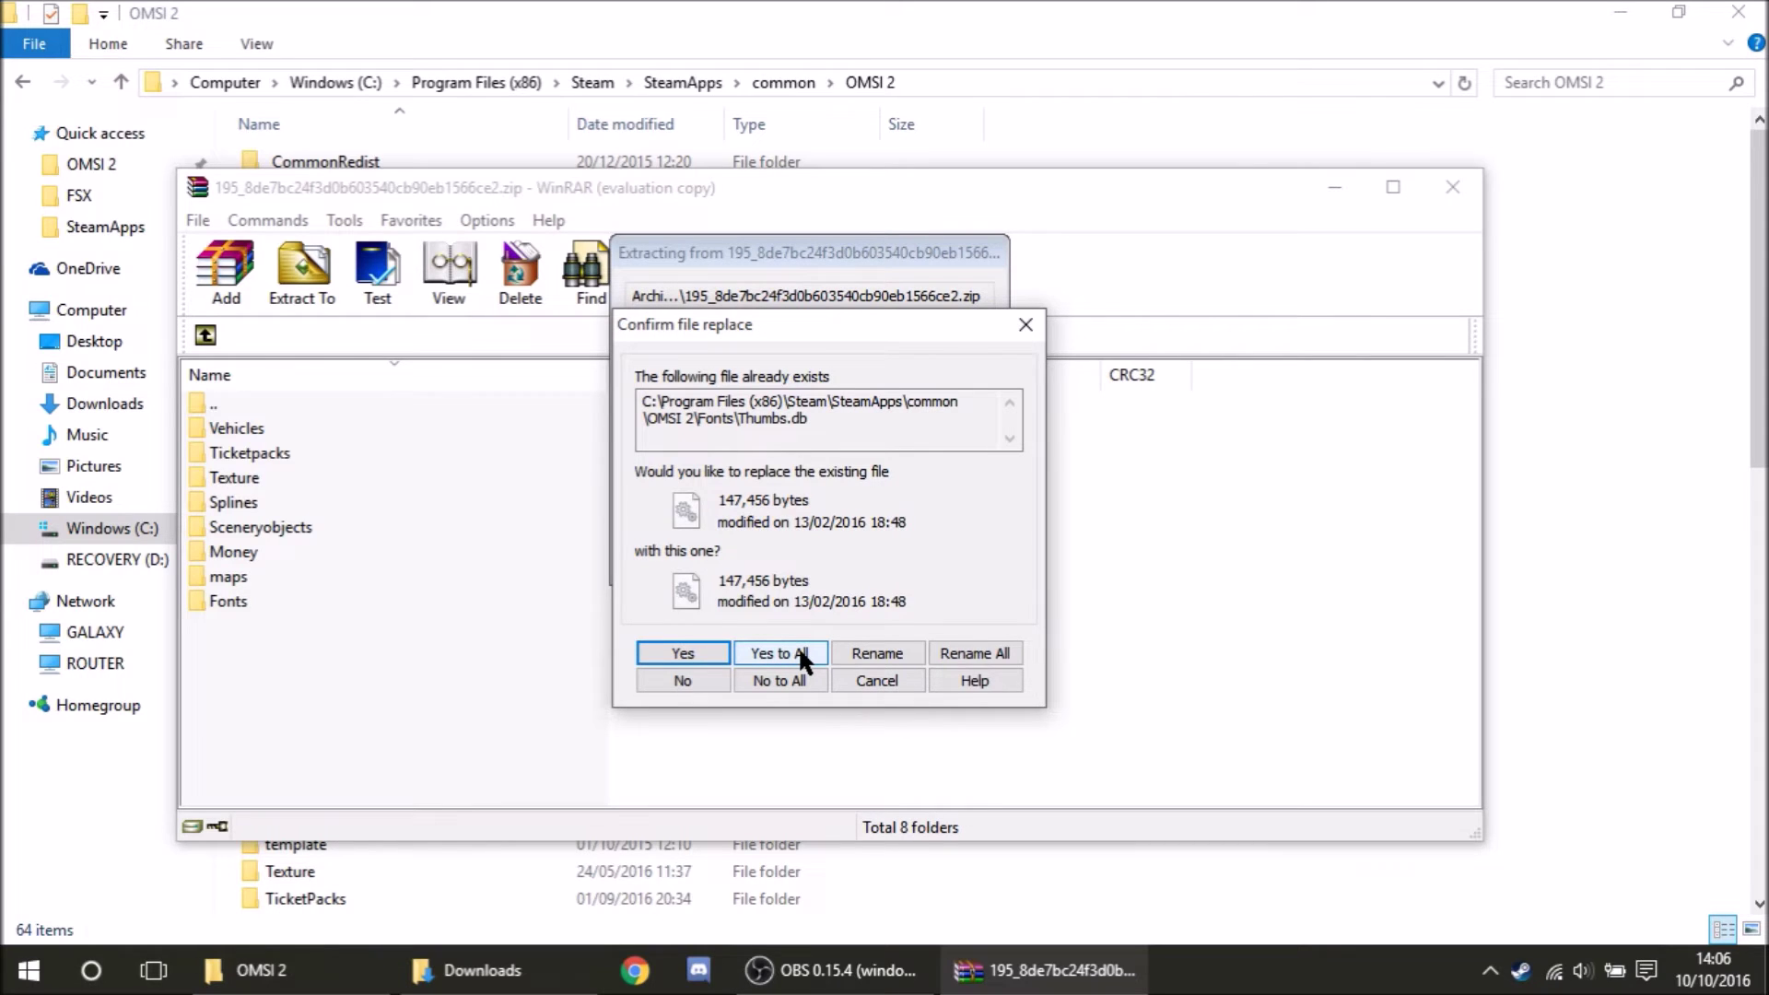
Choose Yes to All to overwrite files like Fonts\Thumbs.db, then minimise WinRAR after extraction
left_click(798, 652)
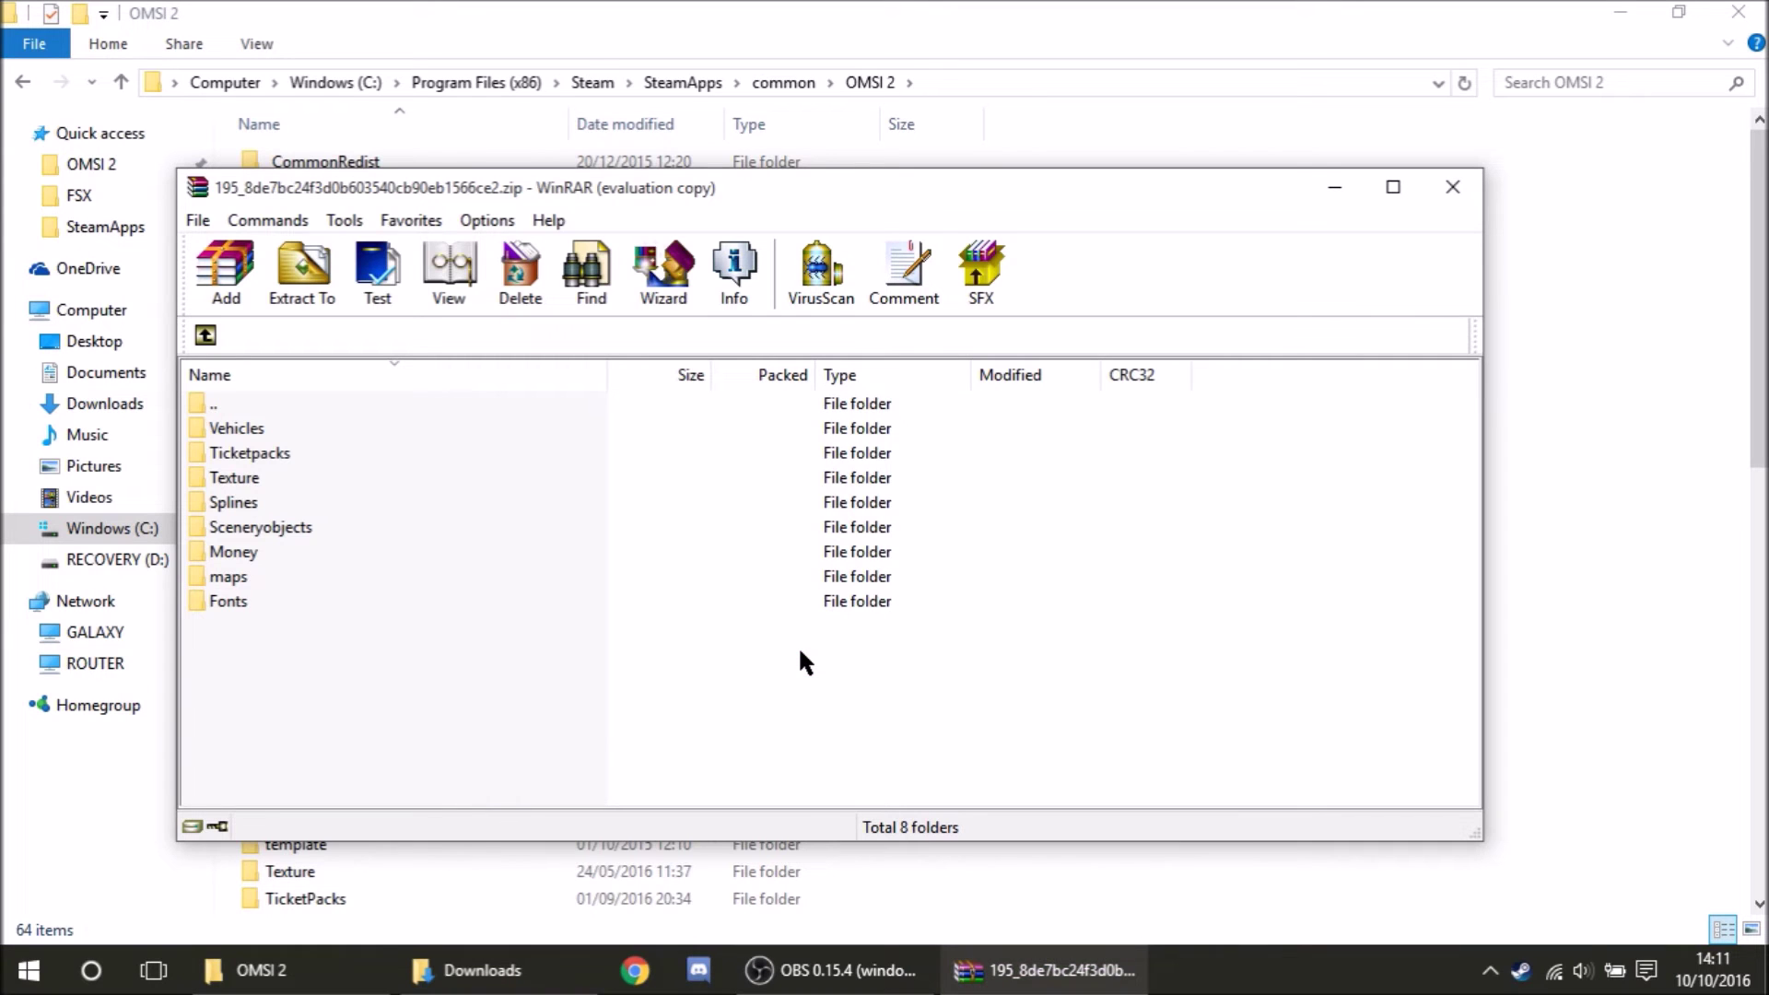
left_click(1333, 190)
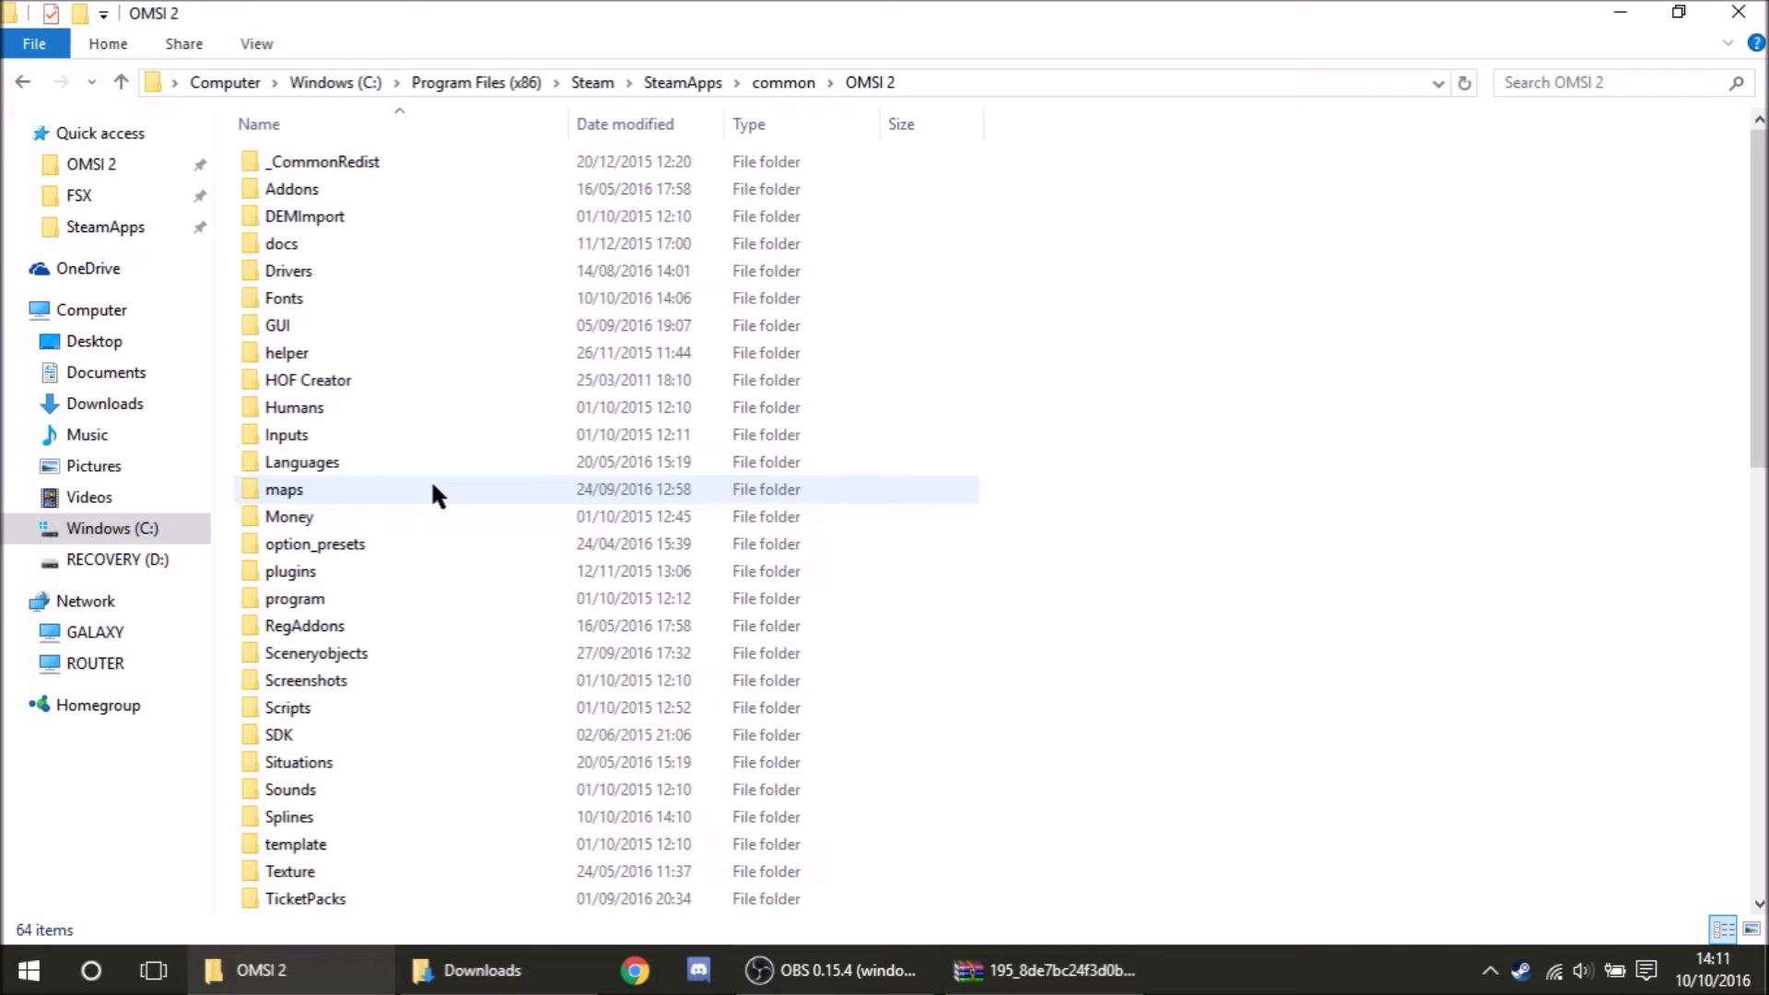
Check the OMSI 2 maps folder for the new Cotterell map, then go back to OMSI 2
scroll(847, 509, "down", 1)
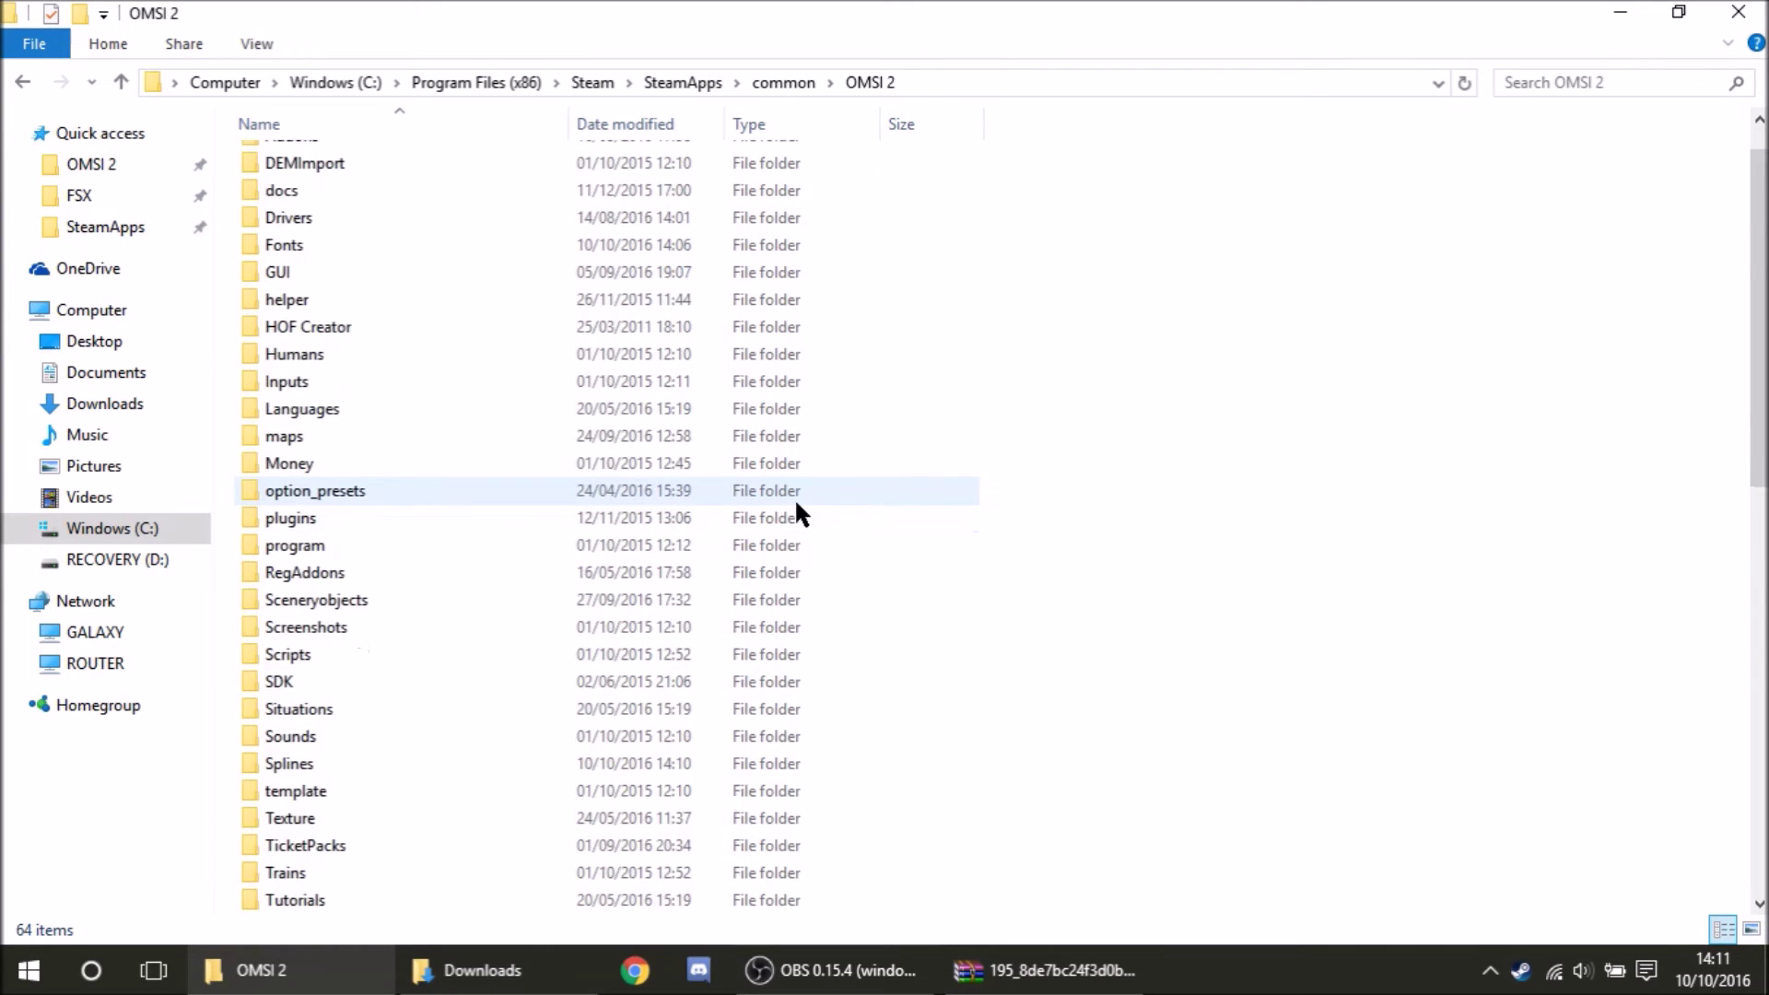
scroll(784, 498, "down", 5)
scroll(771, 497, "up", 7)
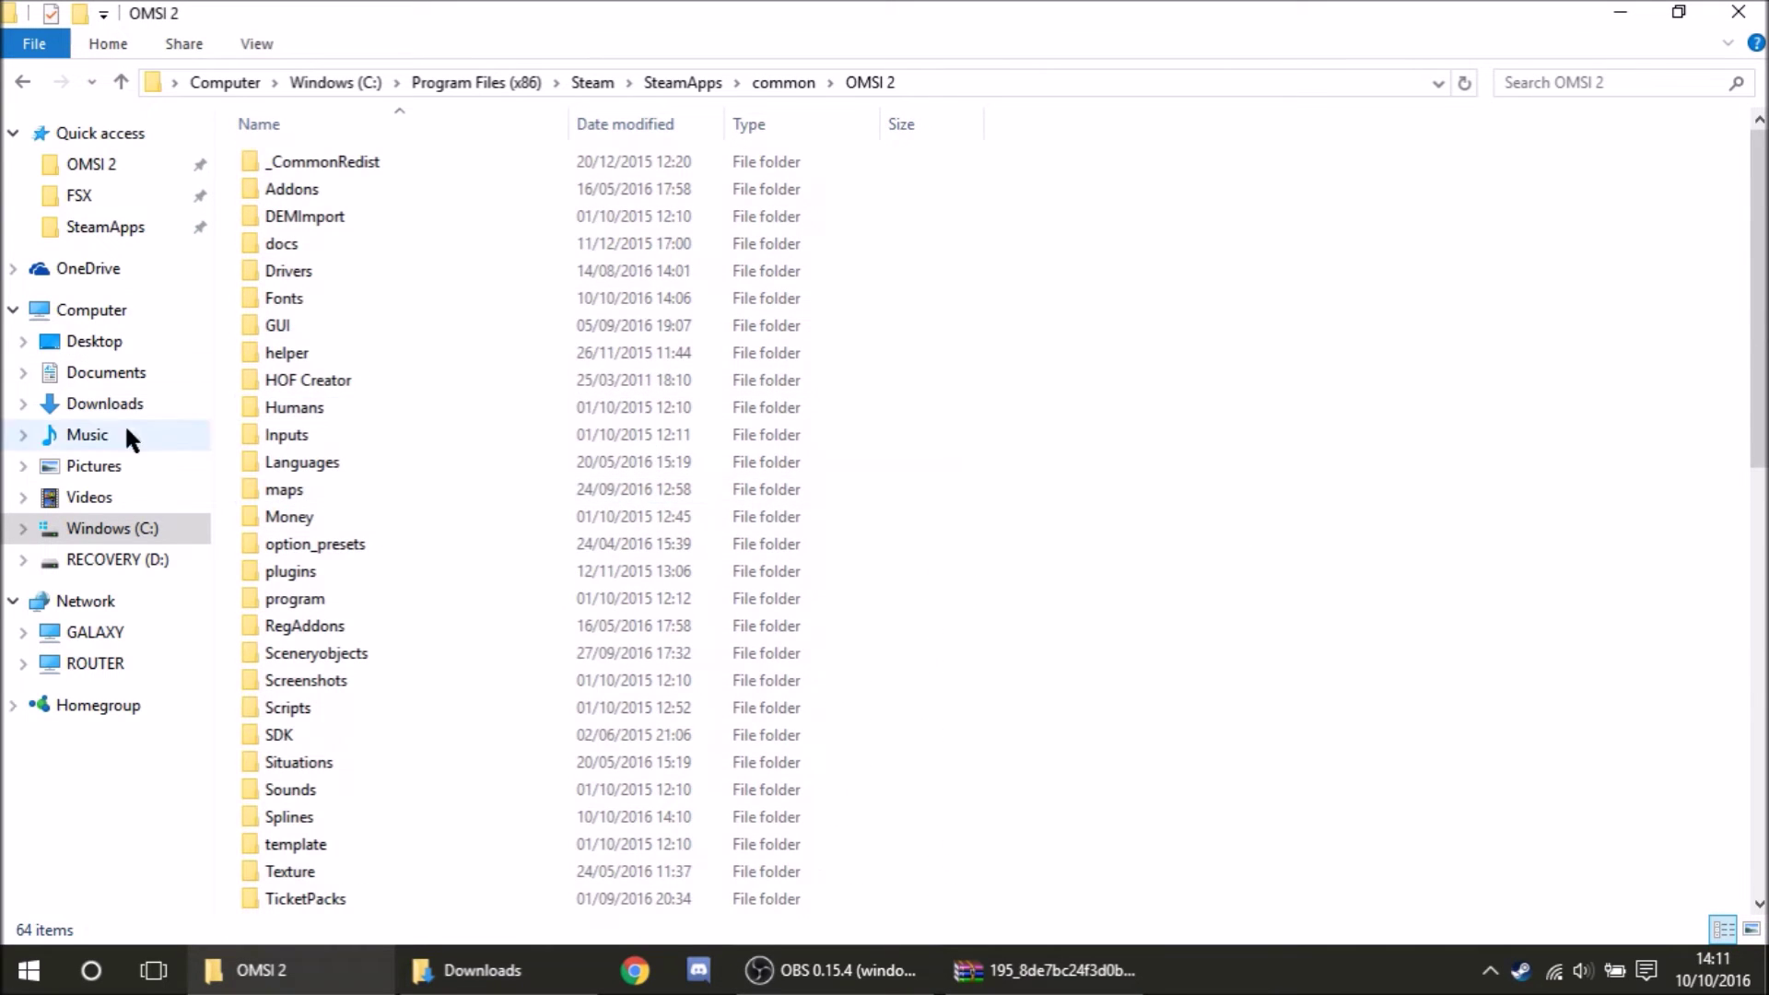
double_click(341, 490)
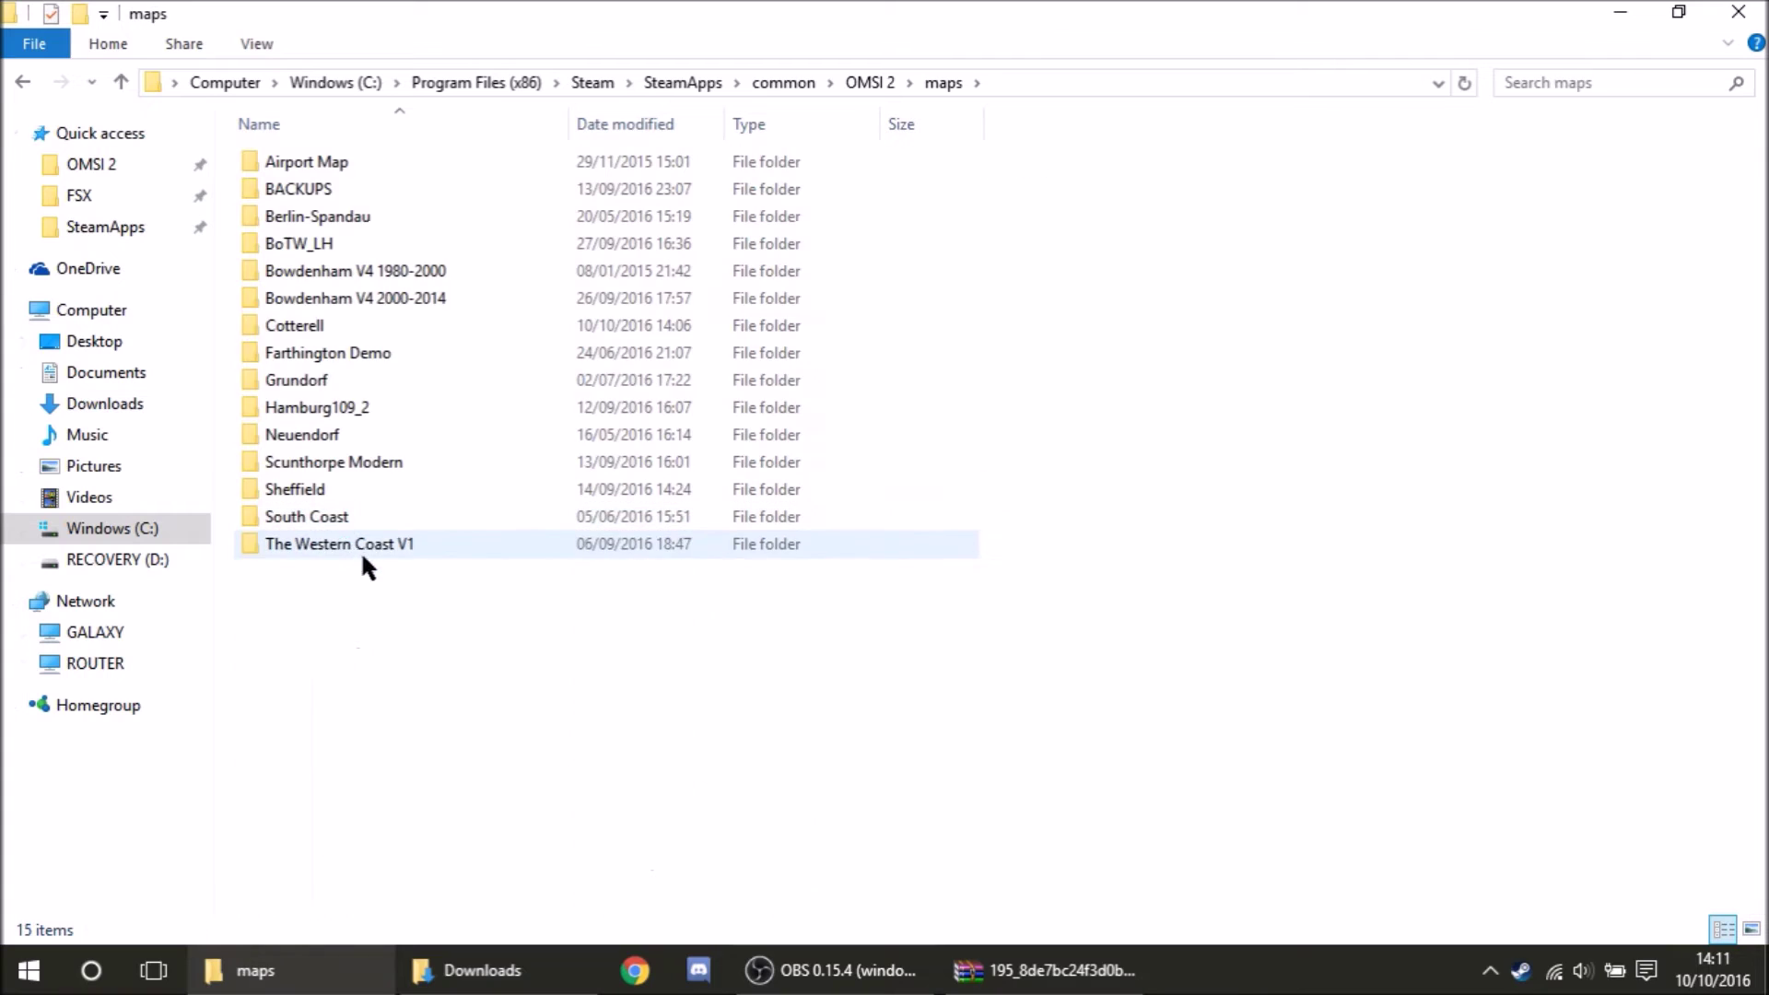
left_click(481, 318)
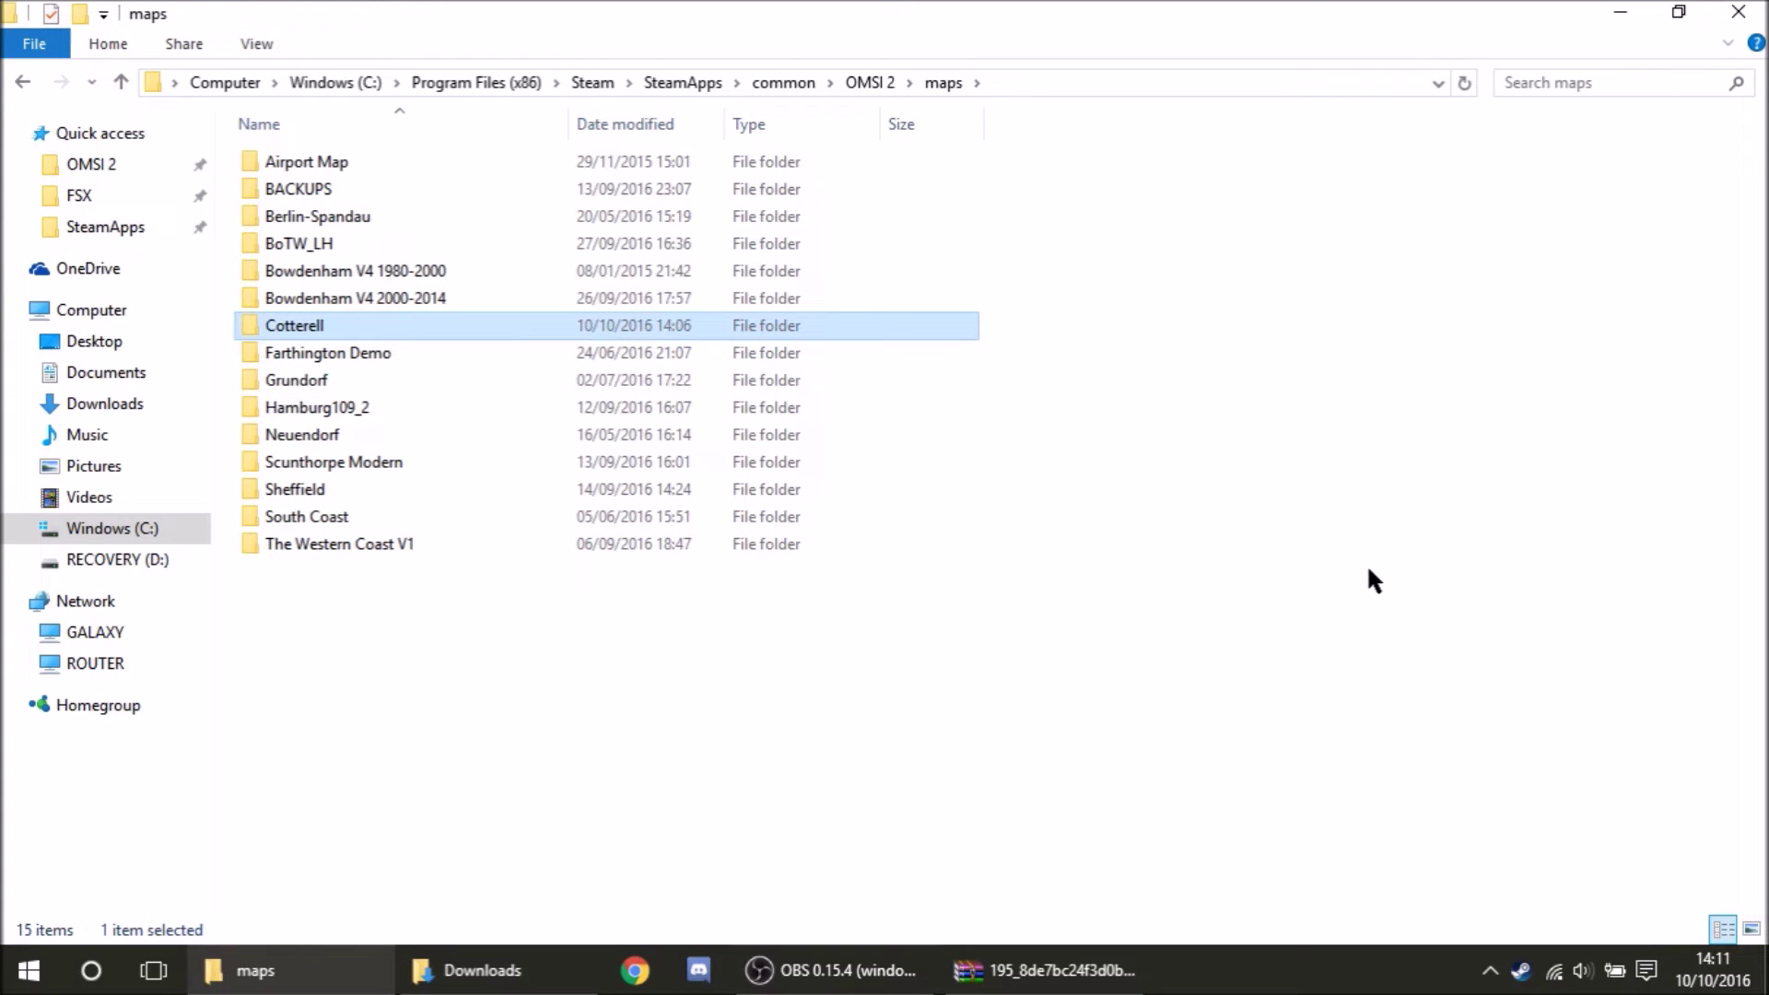
left_click(23, 82)
left_click(1277, 398)
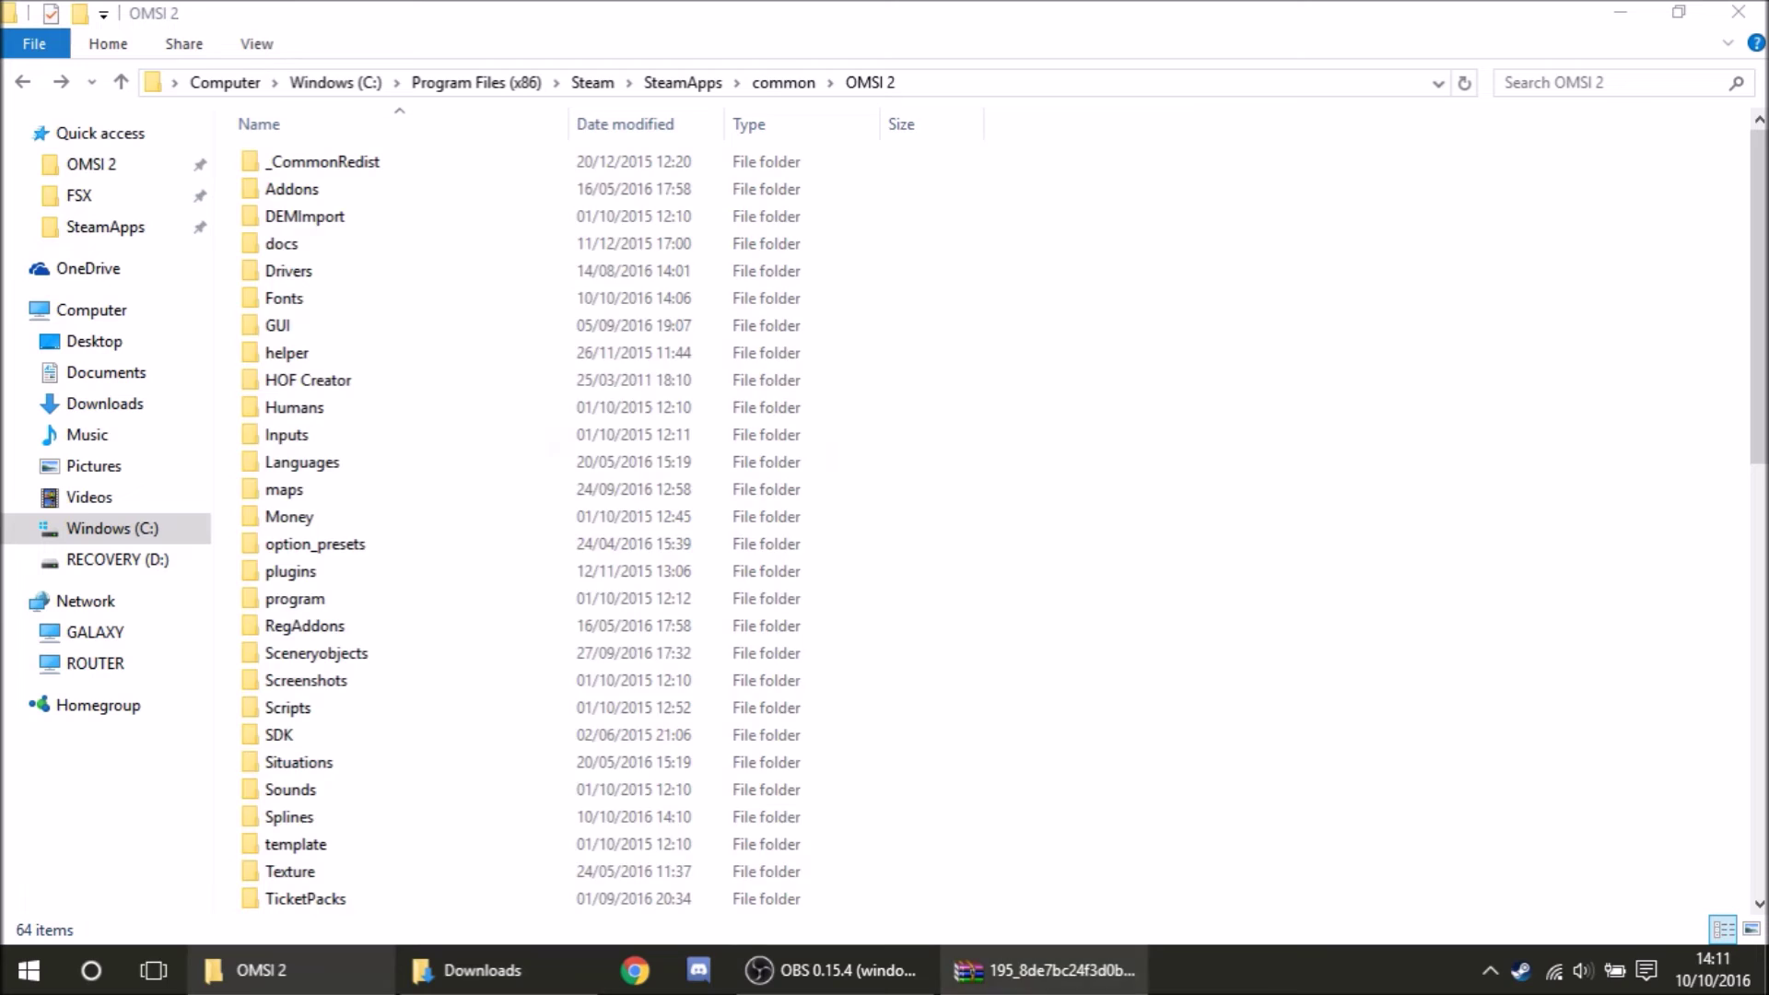
Close the map archive in WinRAR and return to the Downloads folder
left_click(1051, 970)
left_click(1455, 201)
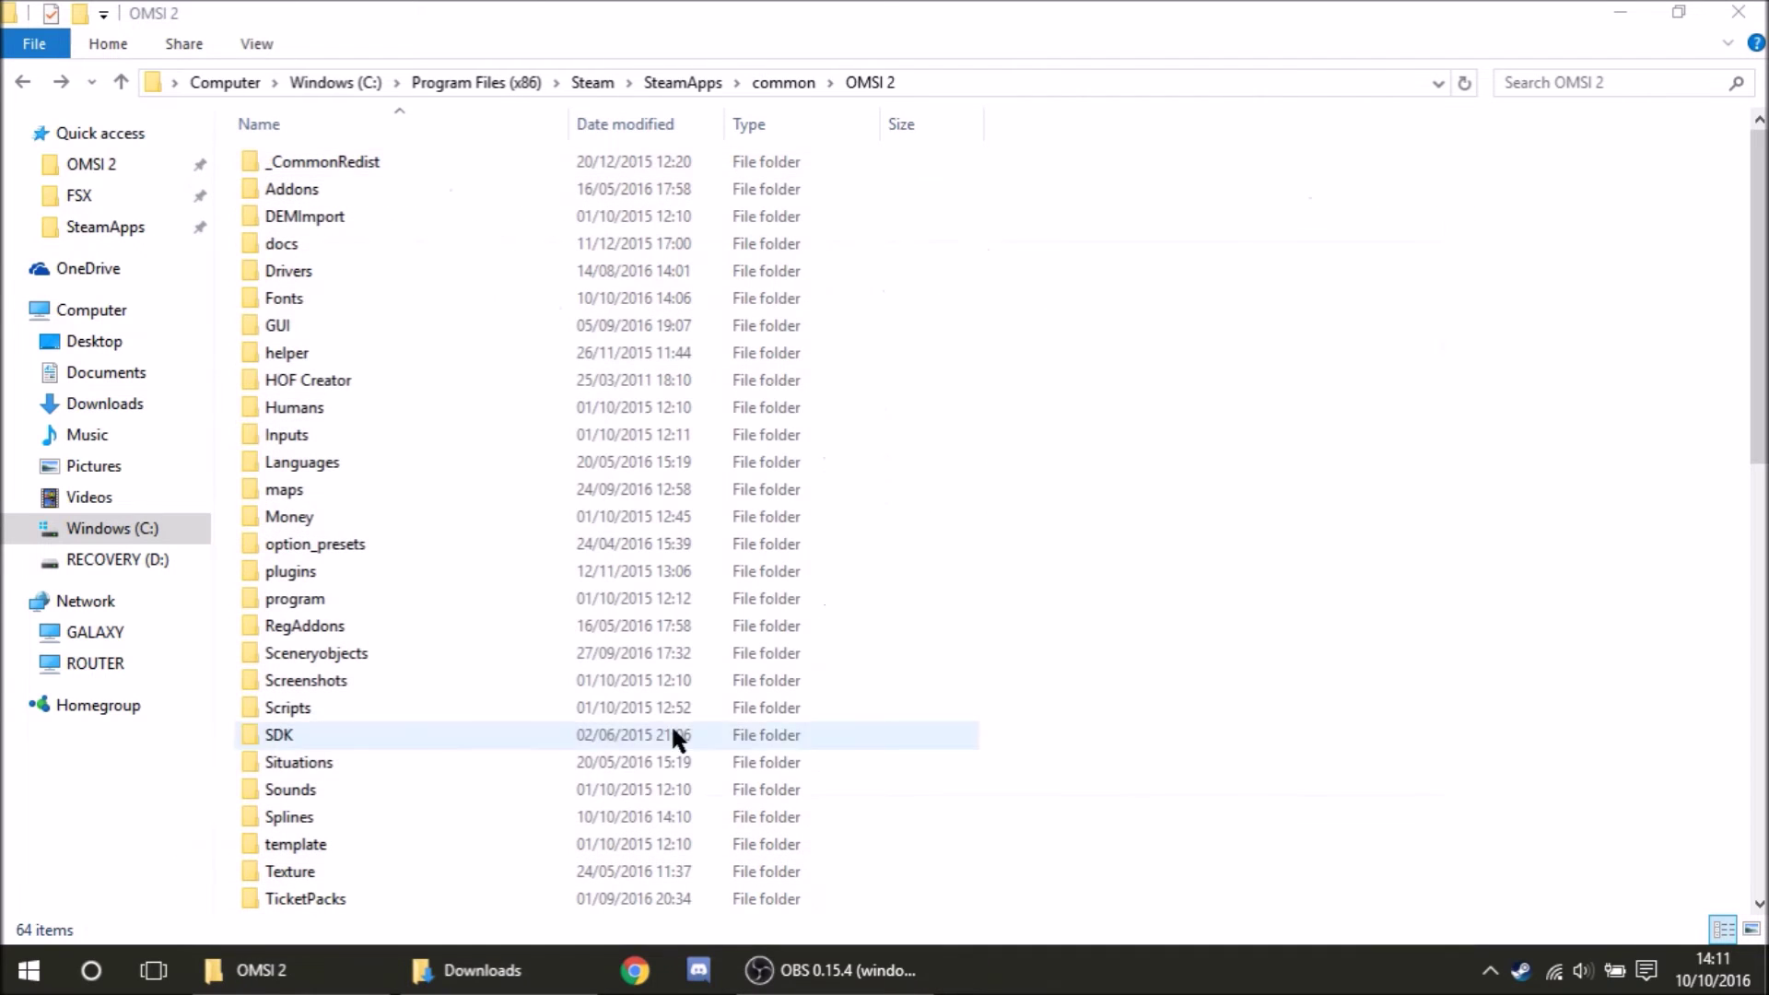
left_click(470, 970)
left_click(501, 672)
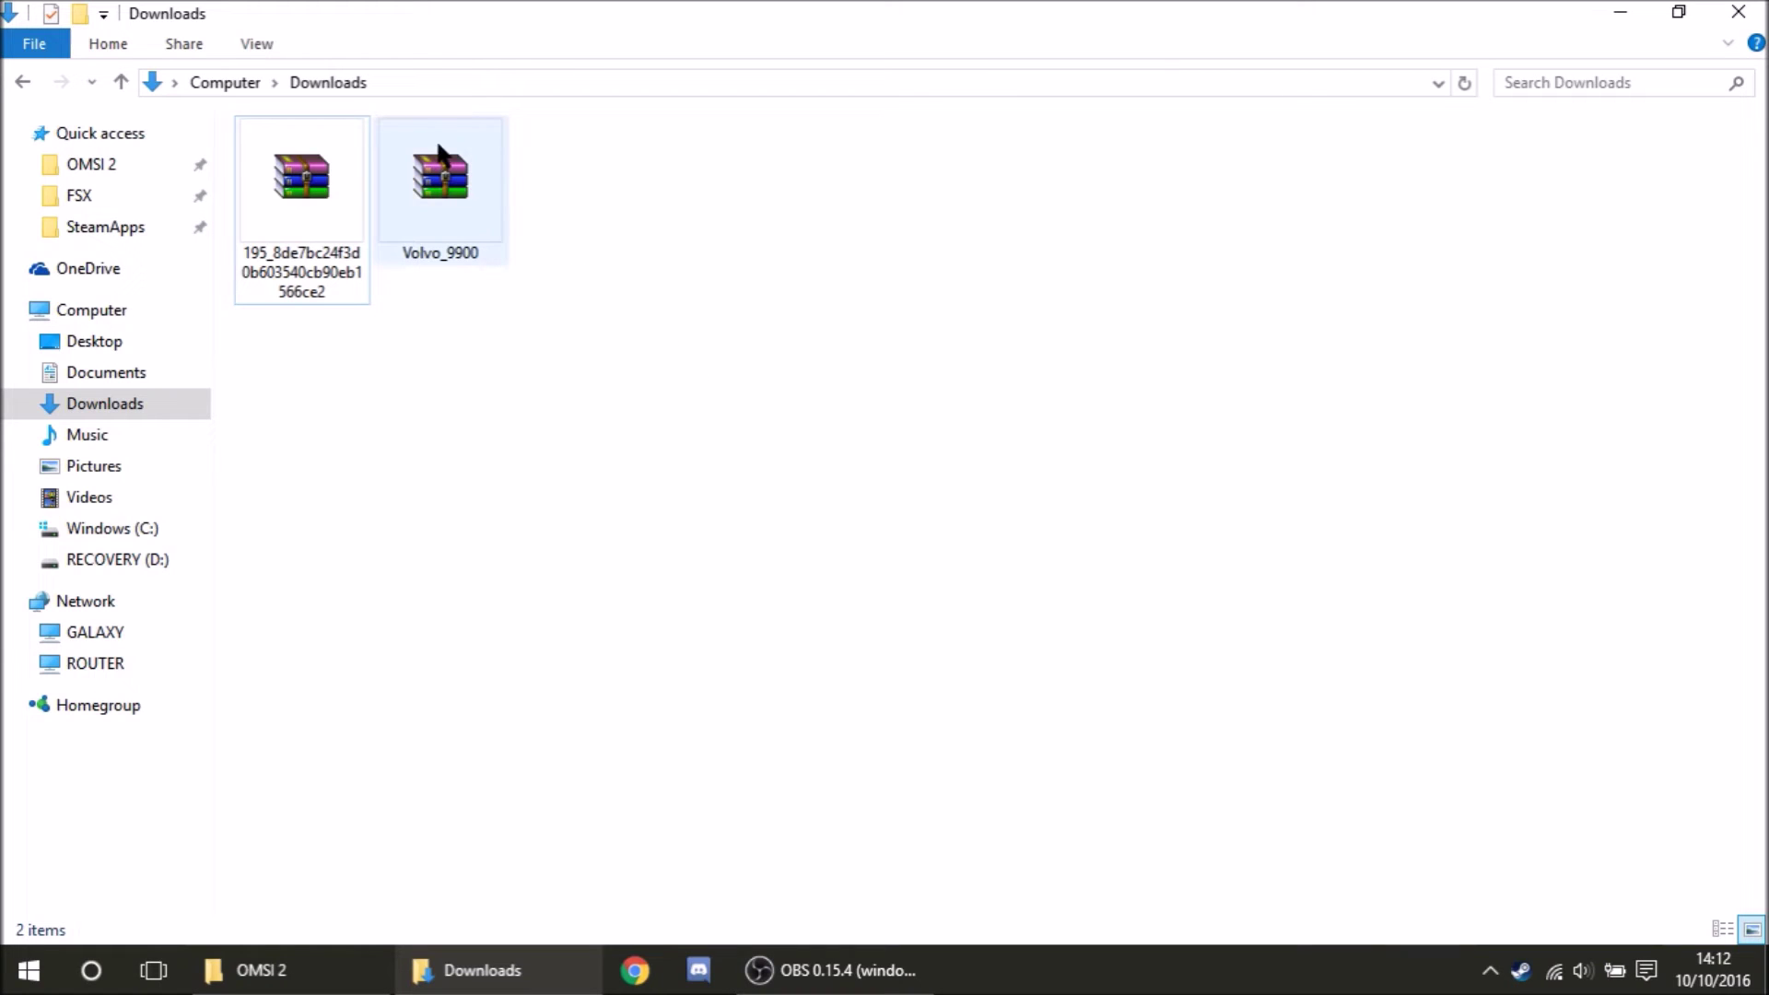
Open Volvo_9900.zip, dismiss the licence reminder, and inspect Vehicles, Fonts and Readme_9900.txt
double_click(441, 184)
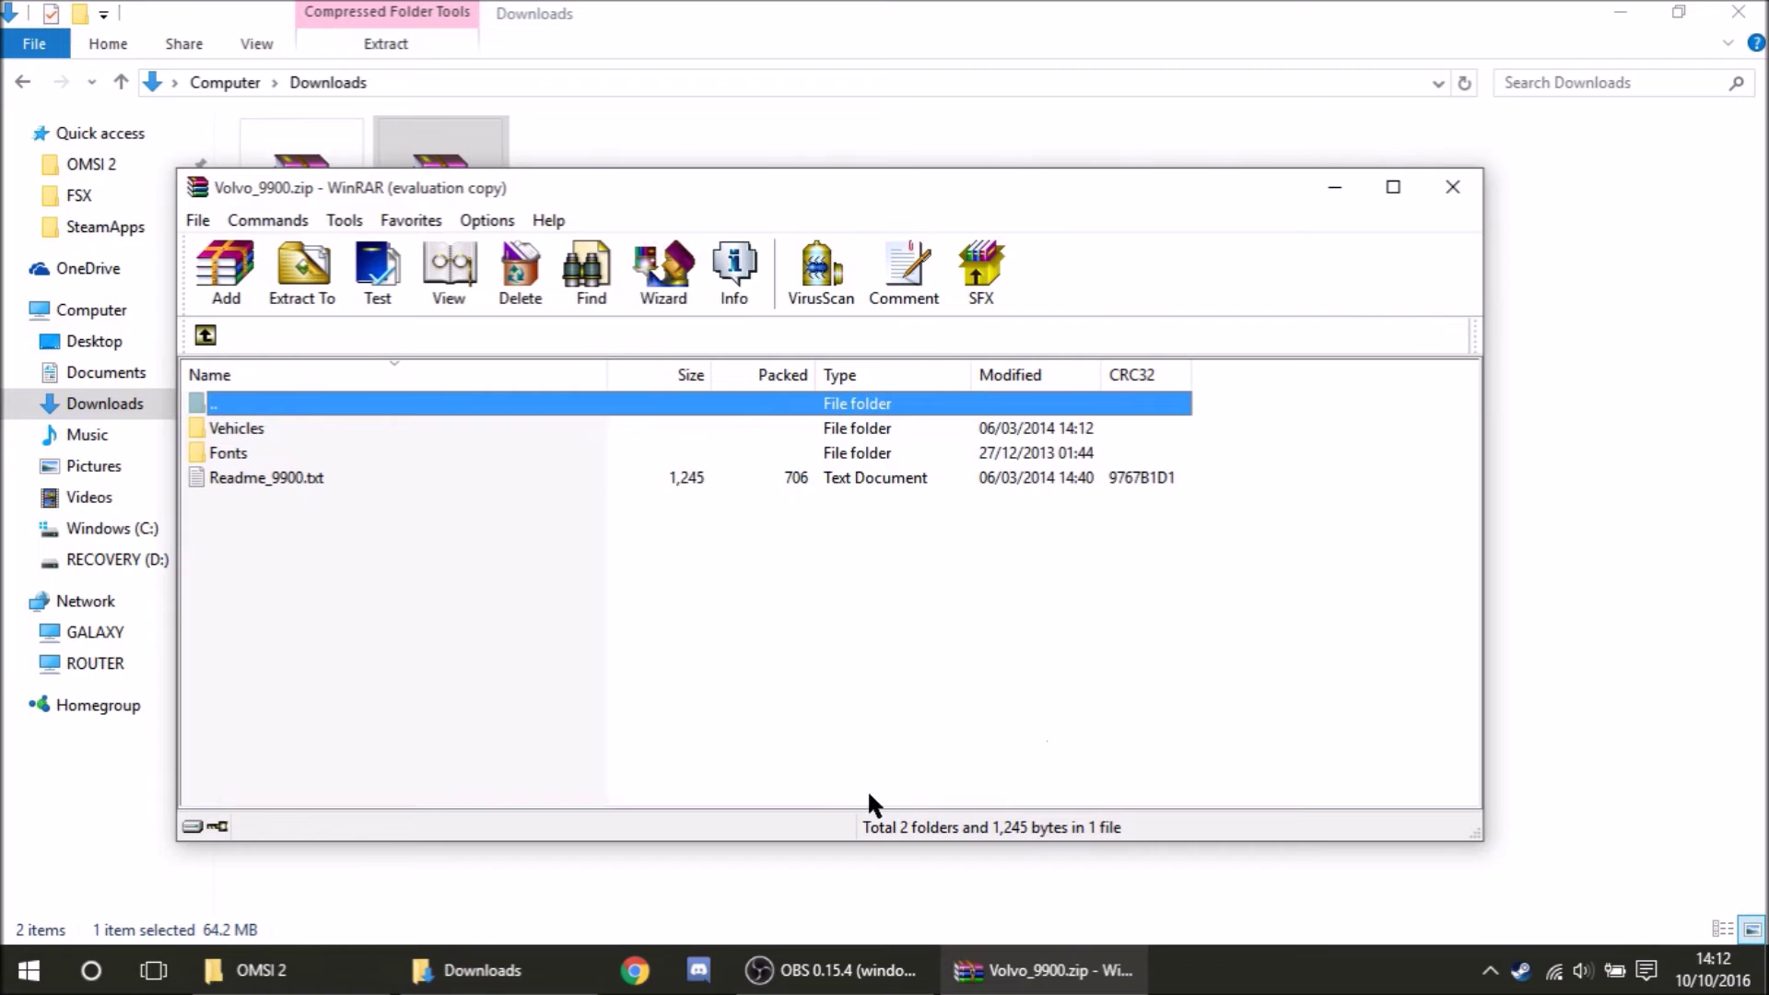
left_click(968, 530)
left_click_drag(423, 705, 413, 419)
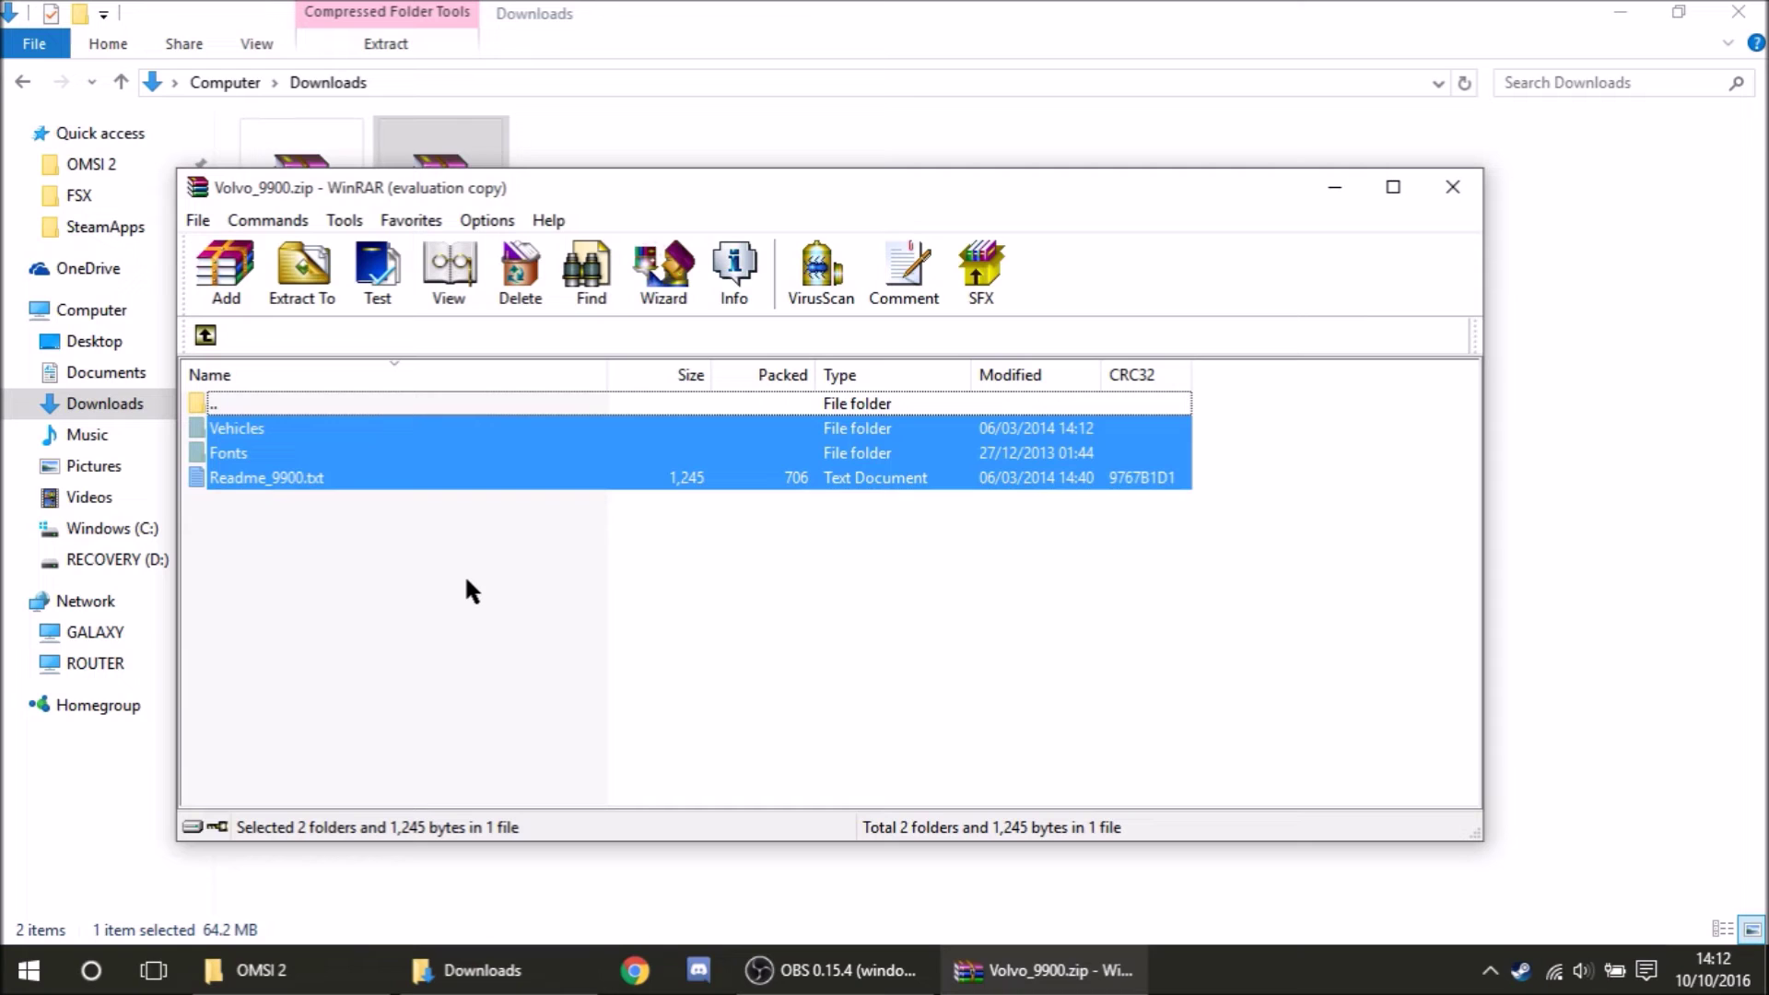
left_click(468, 573)
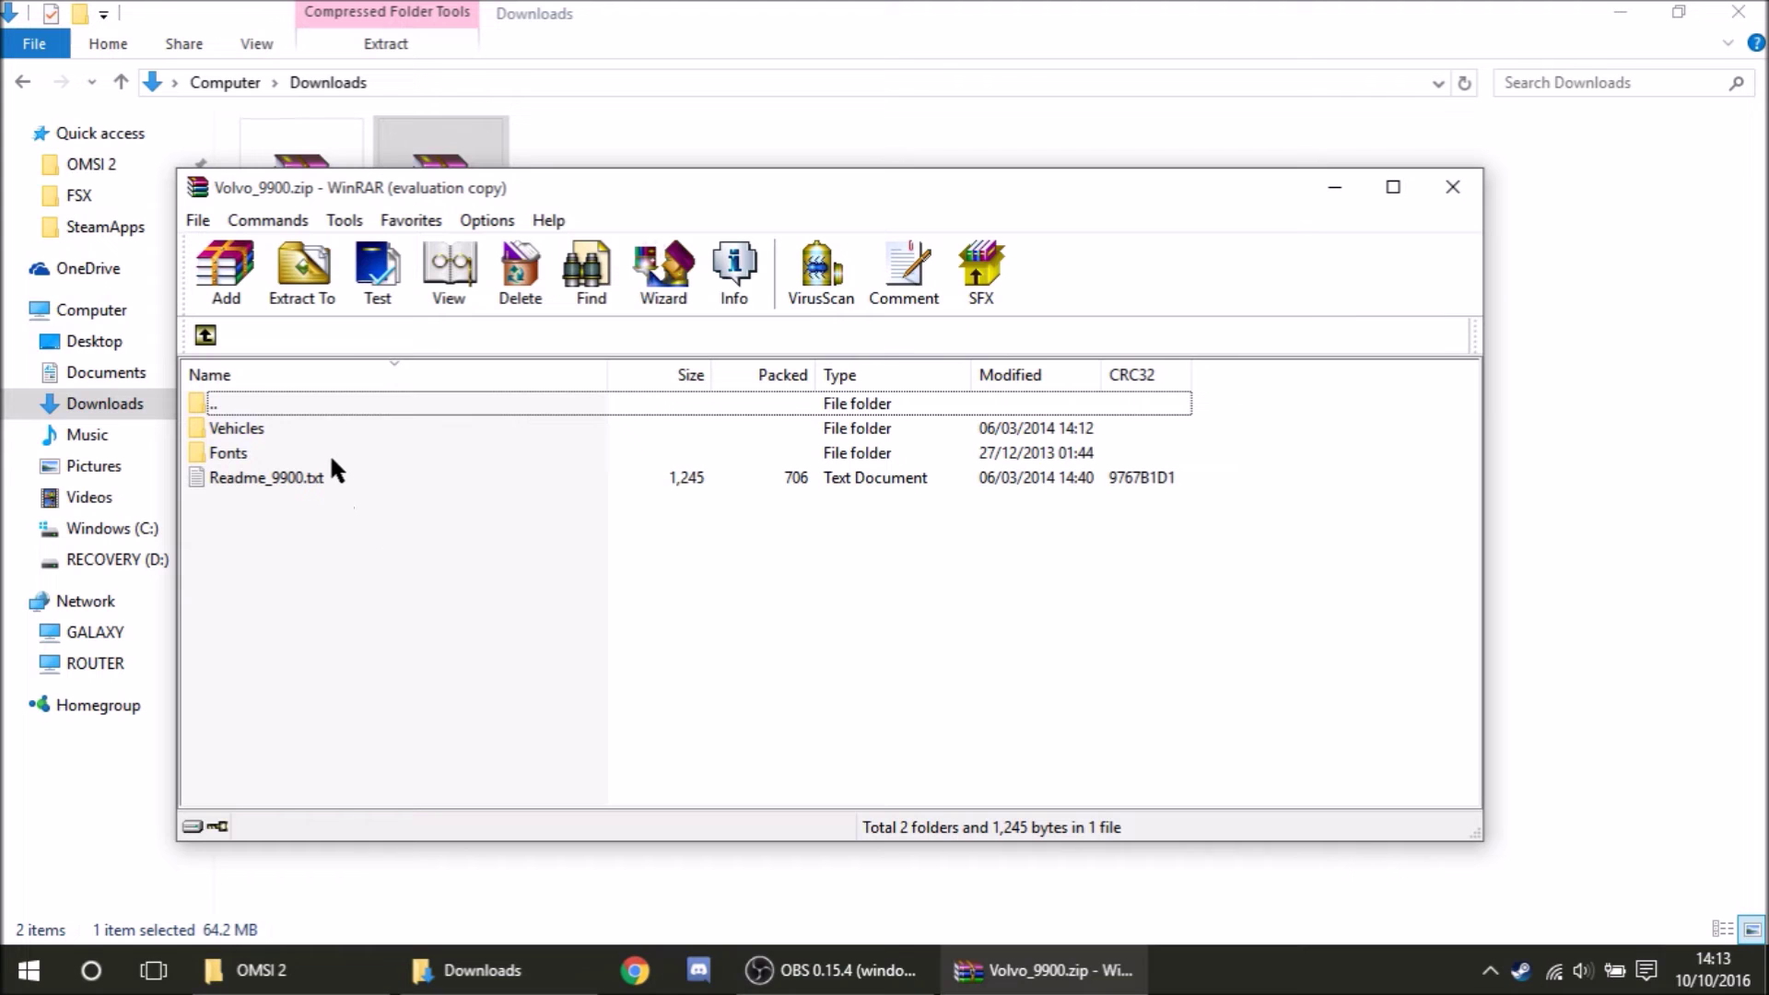
Drag the Volvo_9900 archive's Vehicles folder into the OMSI 2 folder
left_click(295, 427)
left_click(276, 967)
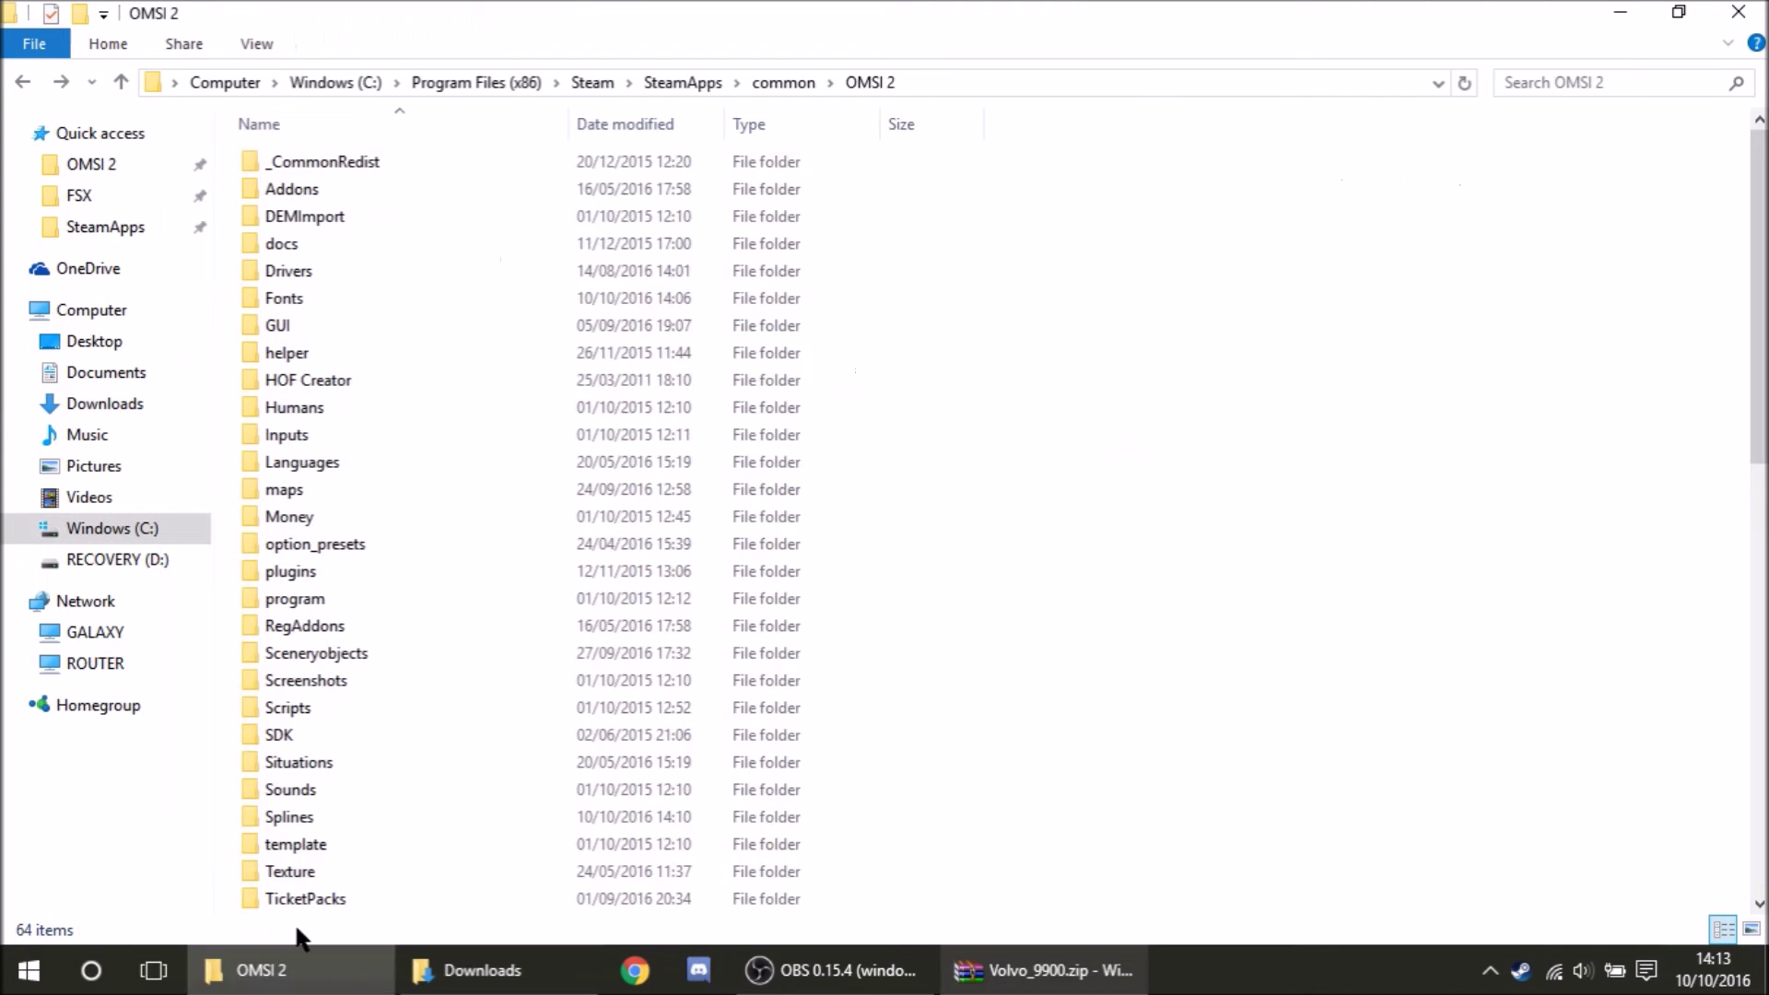
scroll(334, 439, "down", 5)
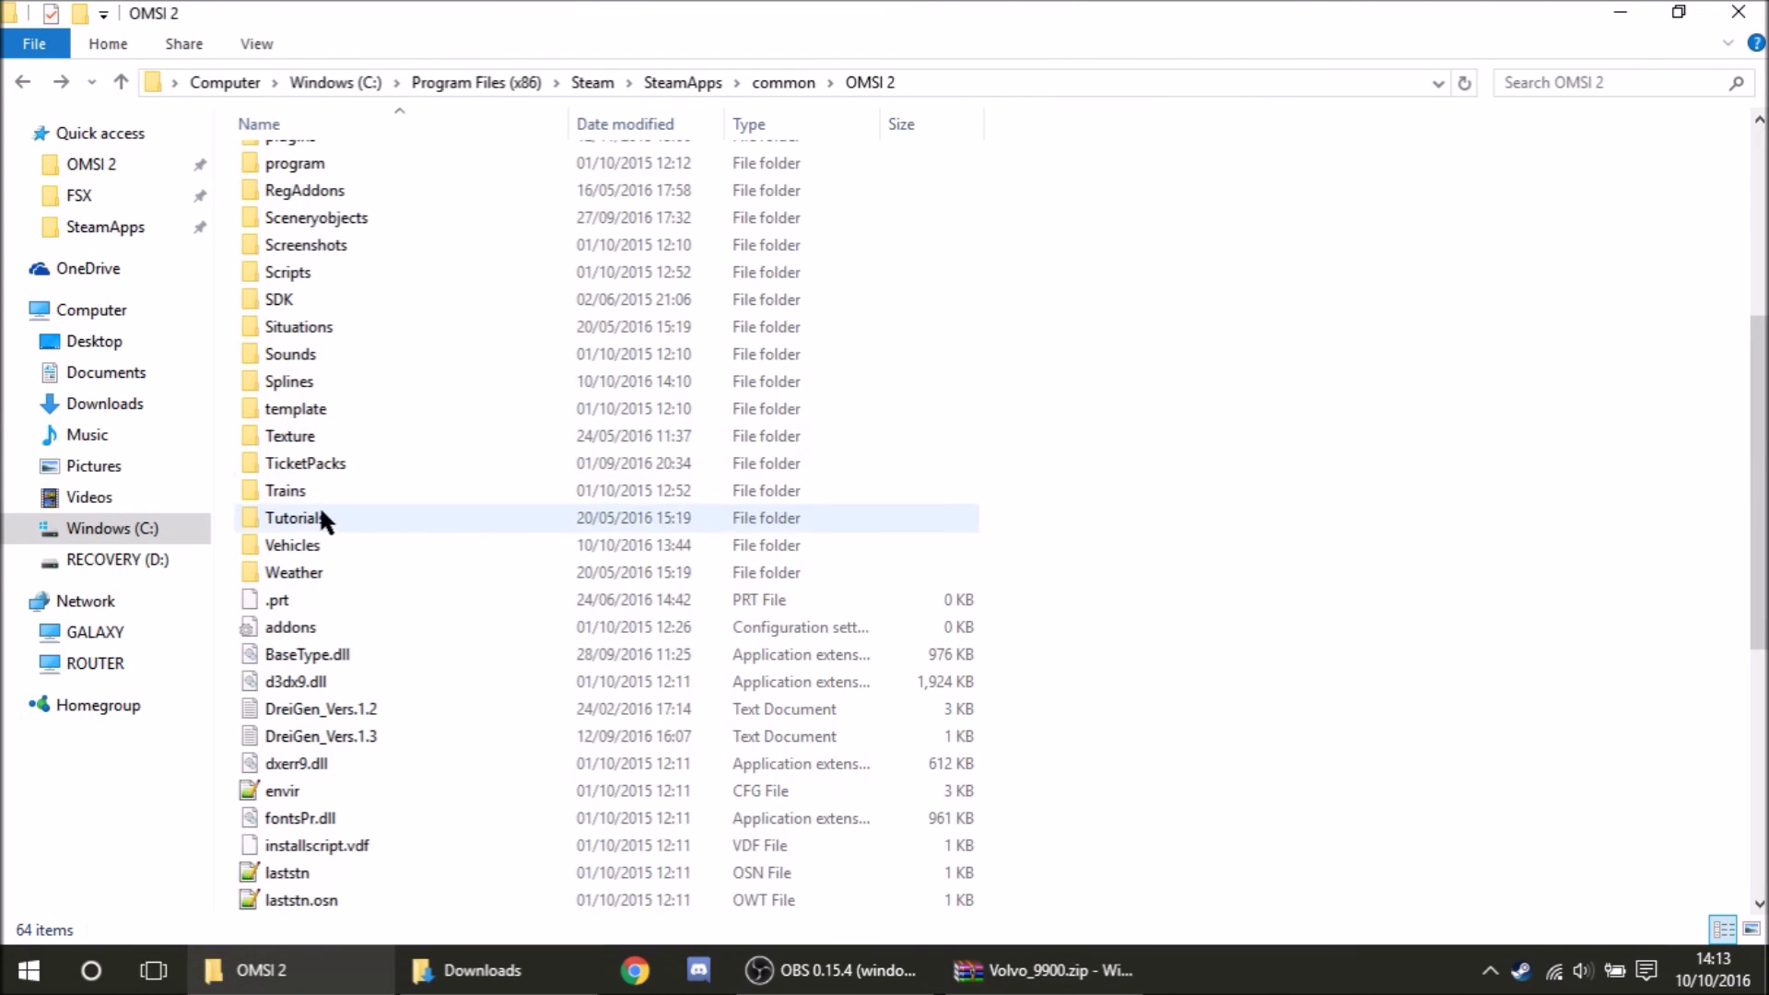
double_click(306, 545)
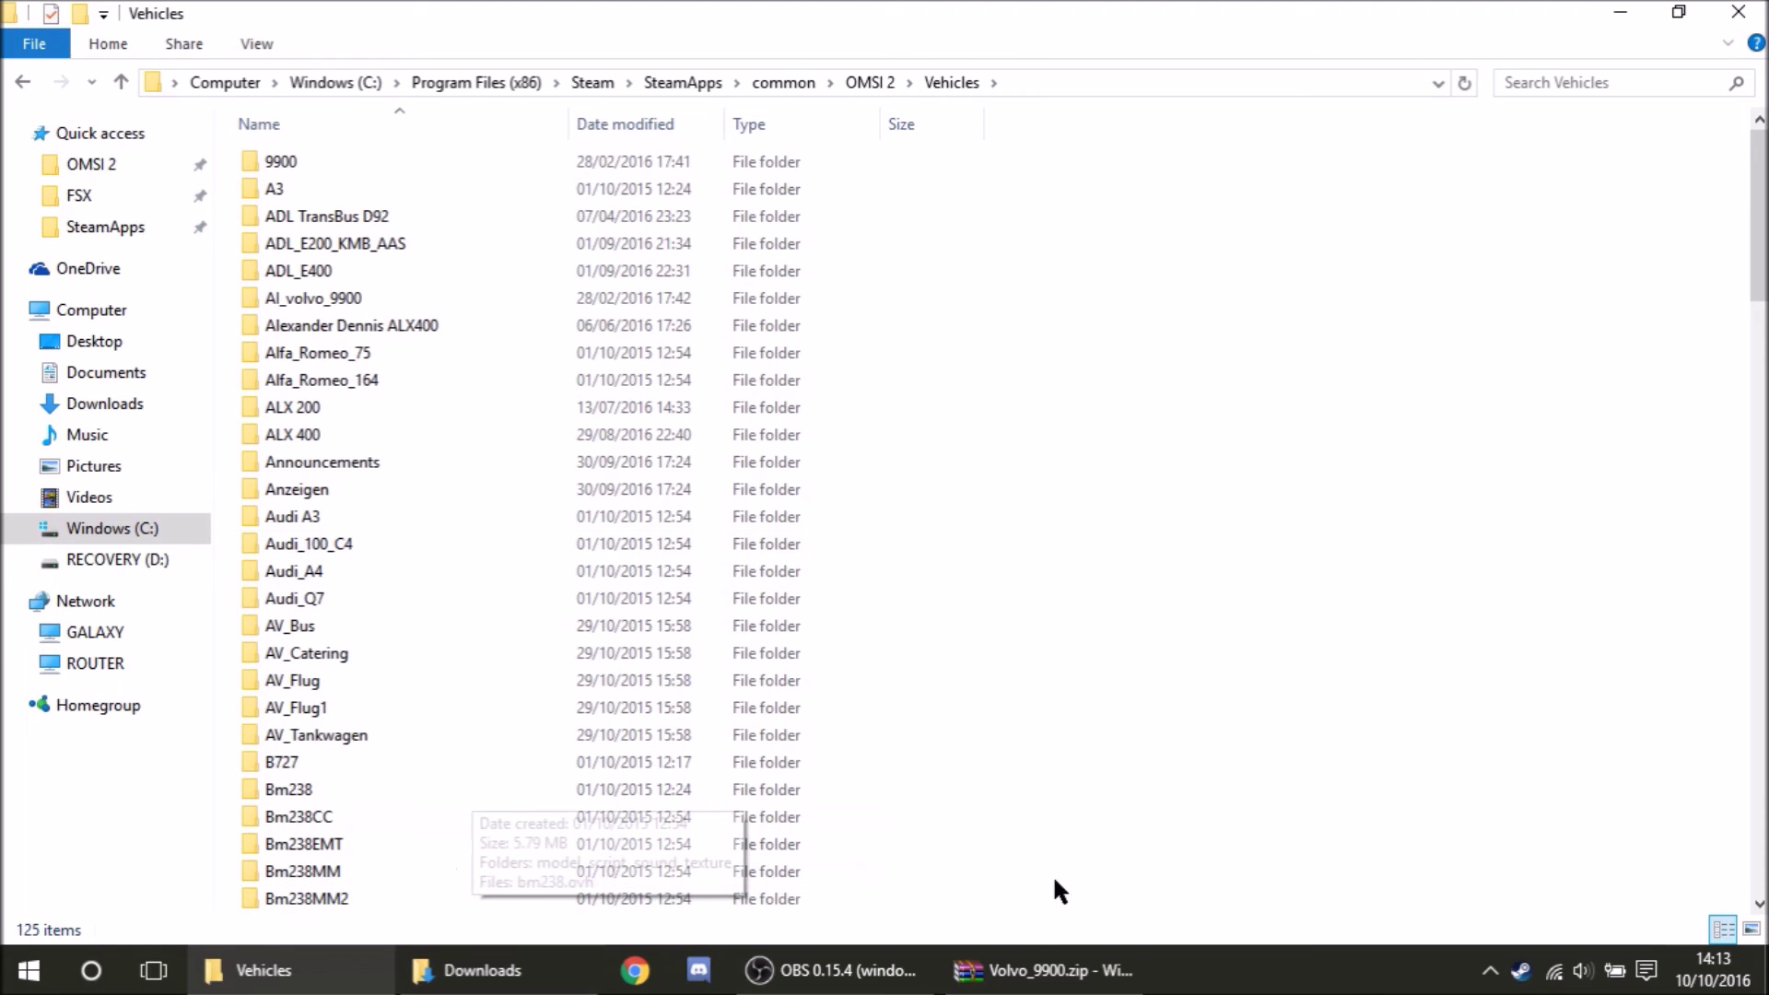
left_click(1049, 970)
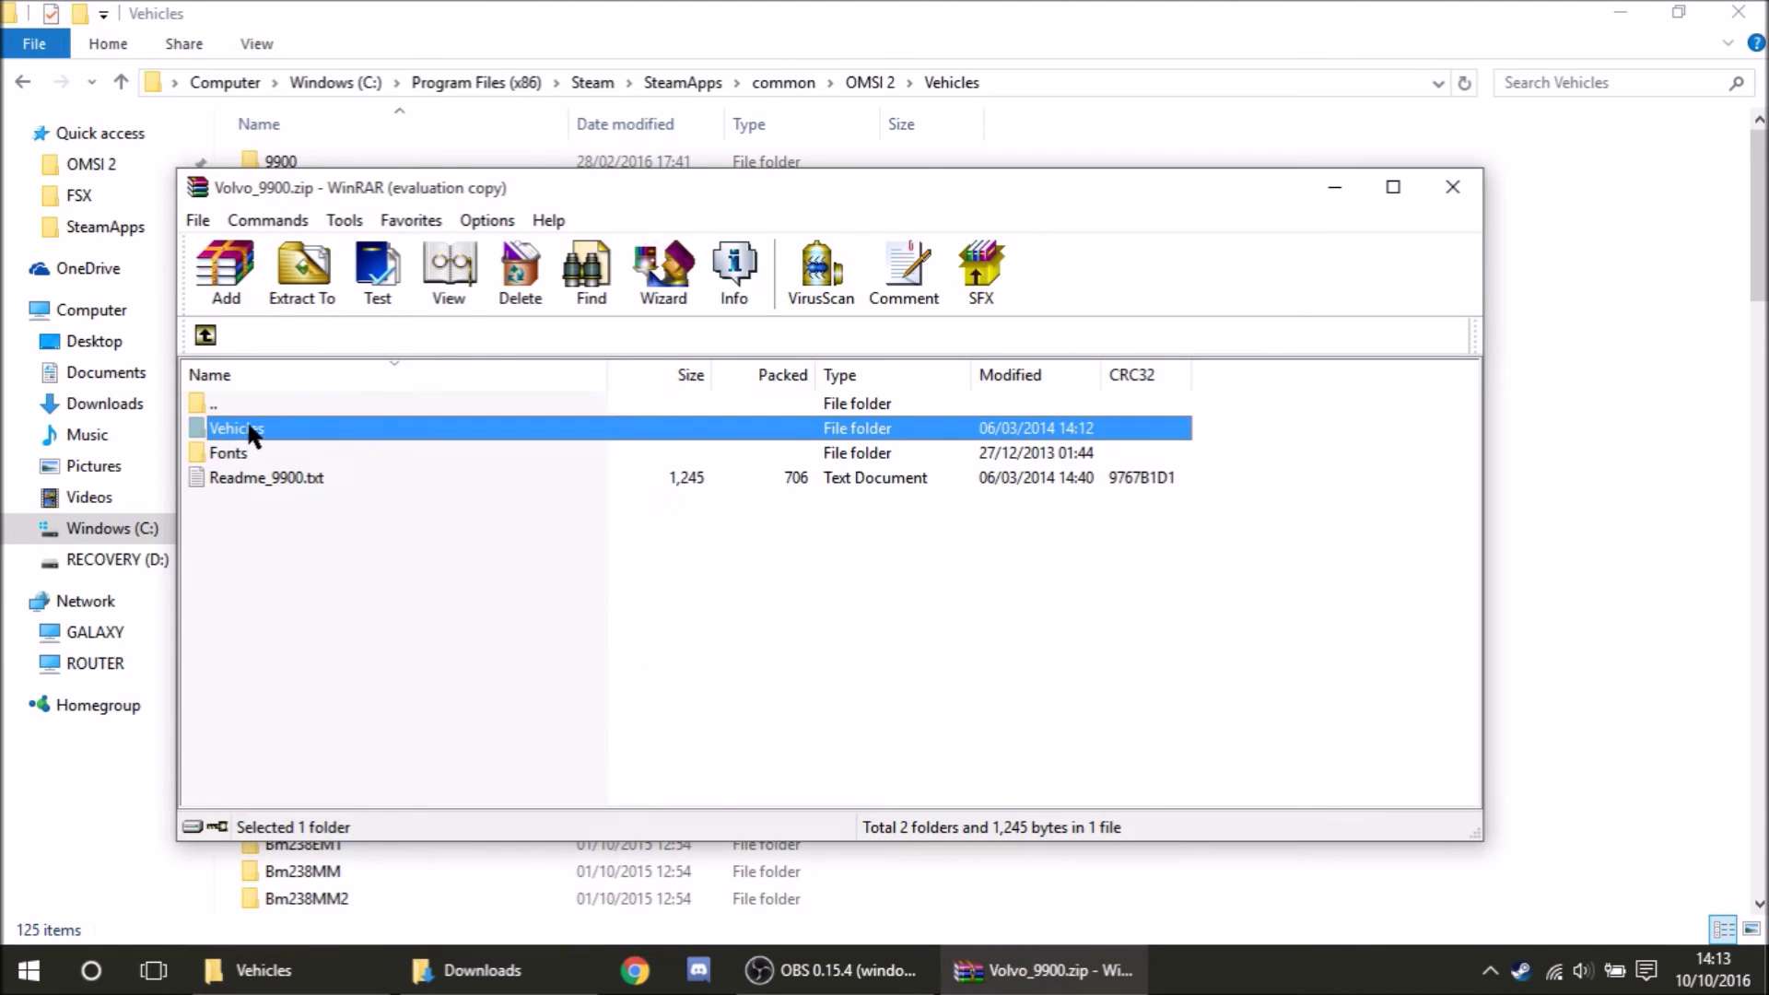
left_click_drag(251, 433, 1585, 413)
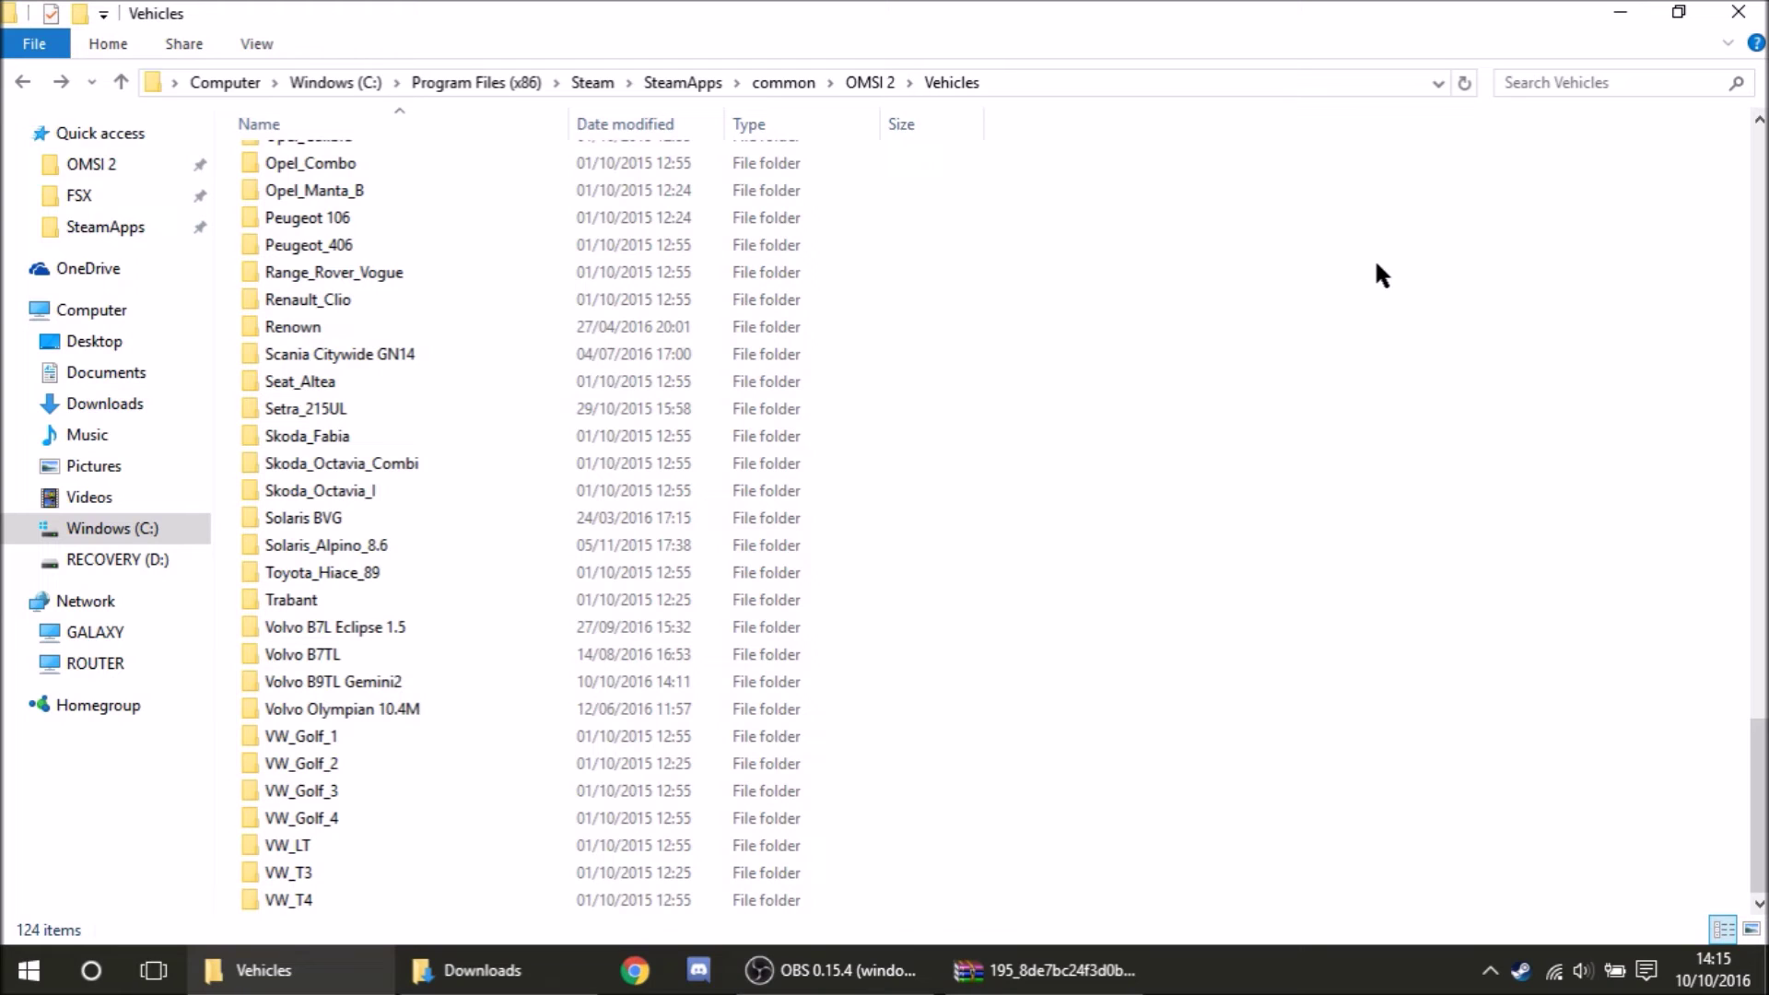
left_click(1044, 971)
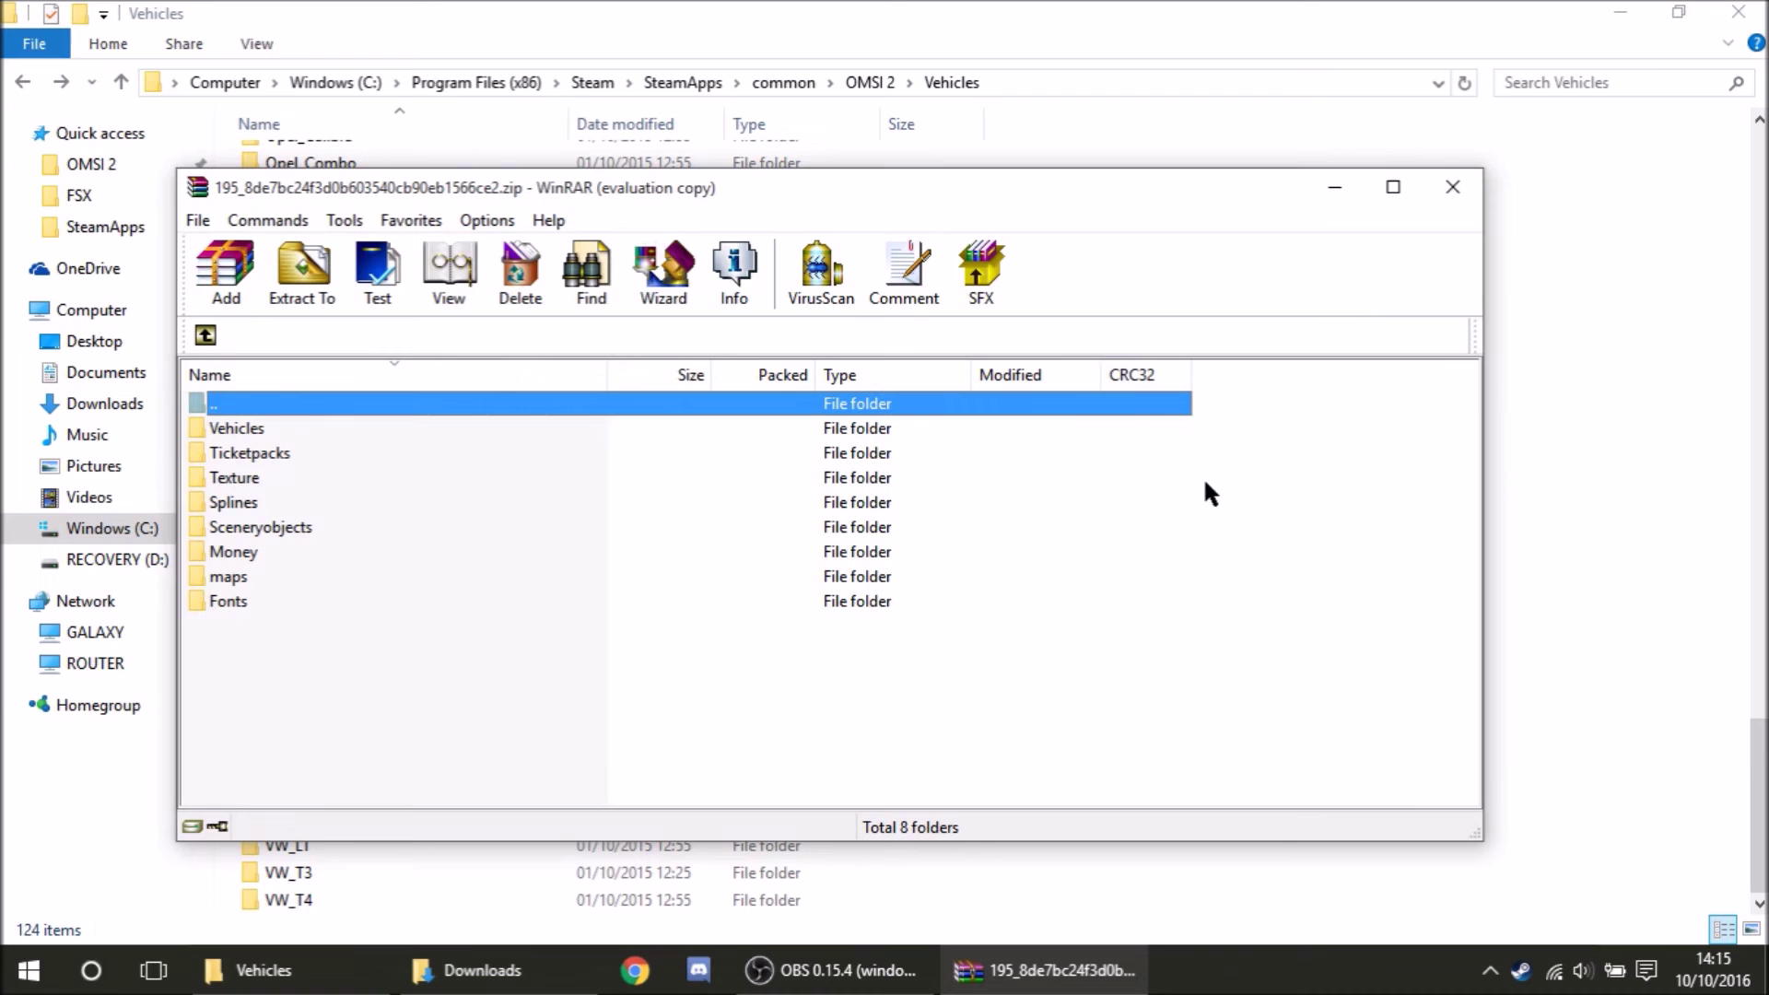
Close the map archive in WinRAR and return to the Downloads folder with both archives
left_click(1453, 187)
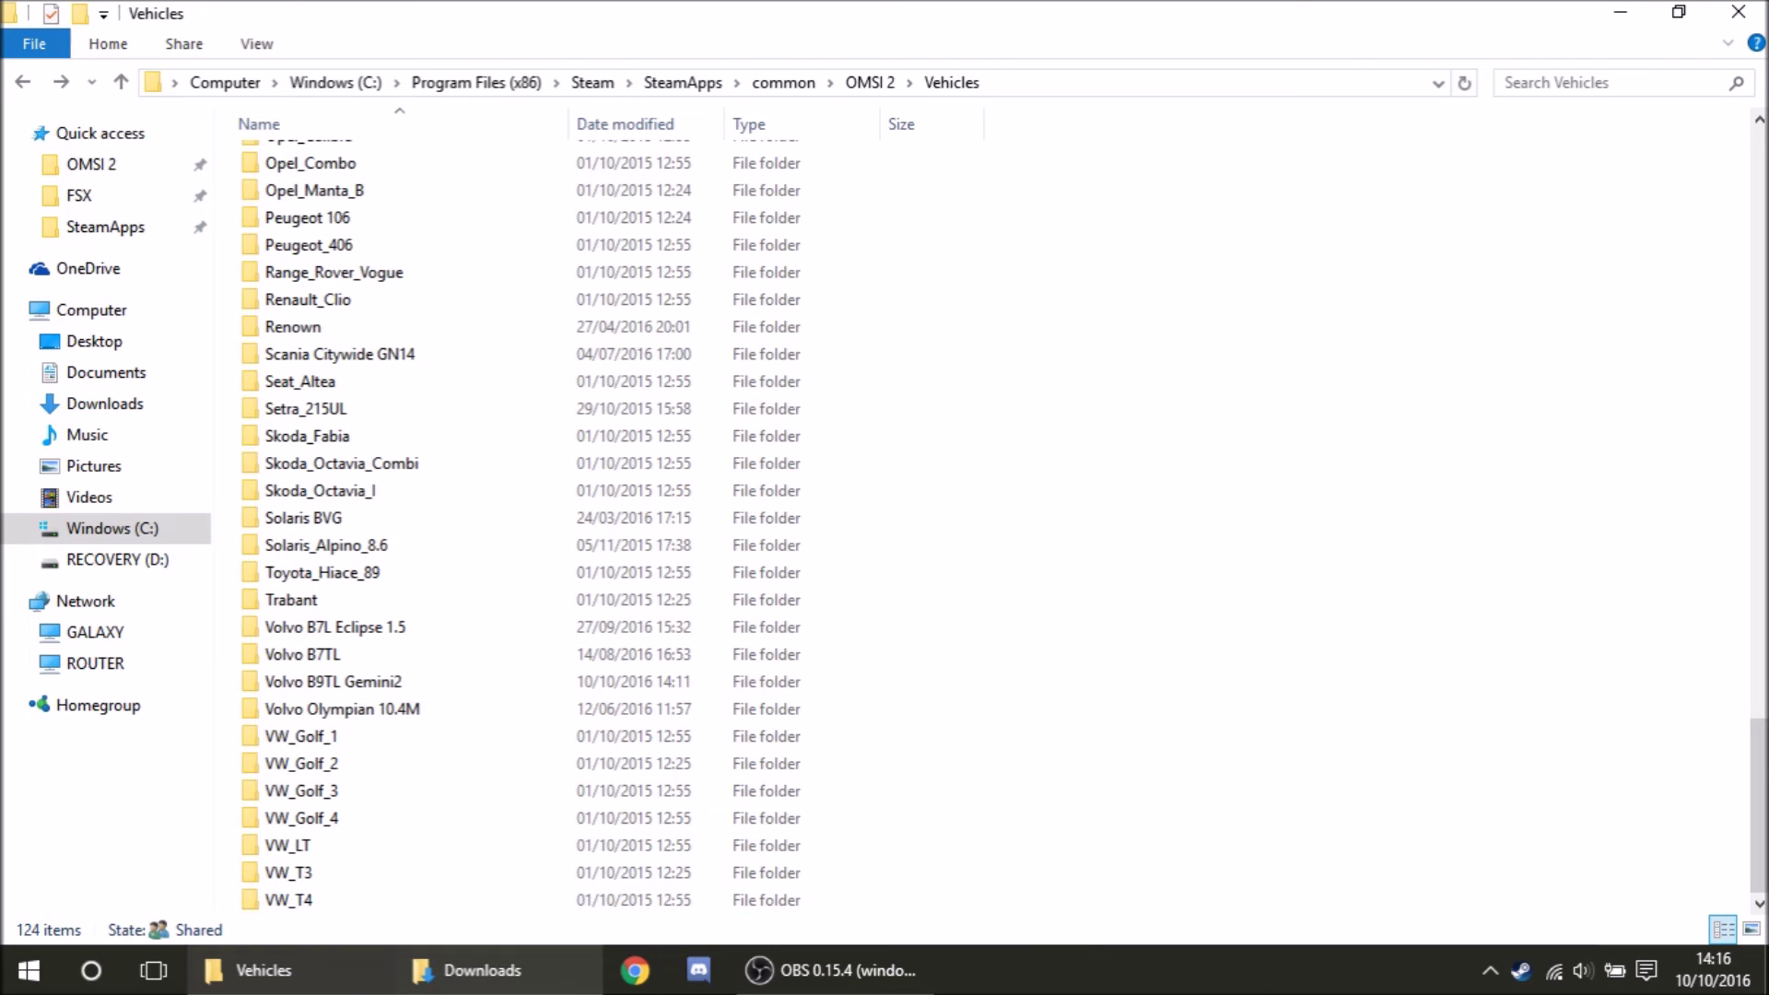
left_click(482, 970)
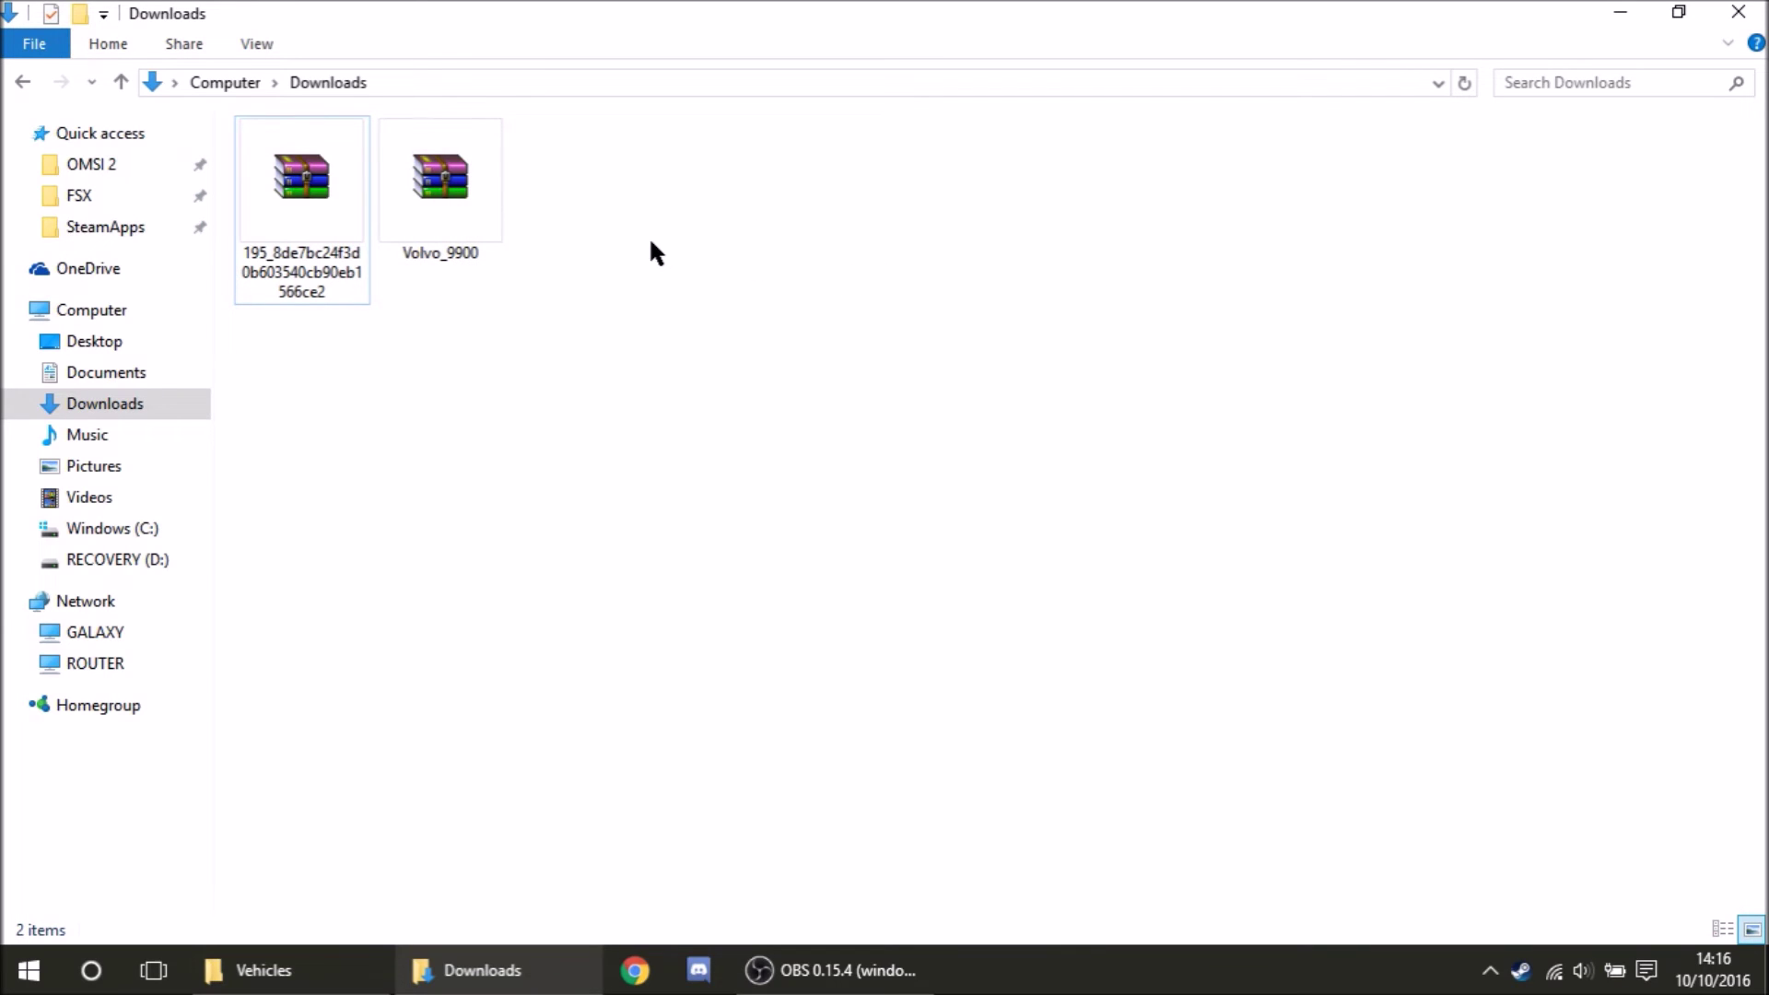
Open Volvo_9900.zip, dismiss the WinRAR notifier, and browse into the archive's Vehicles\9900 folder
left_click(434, 221)
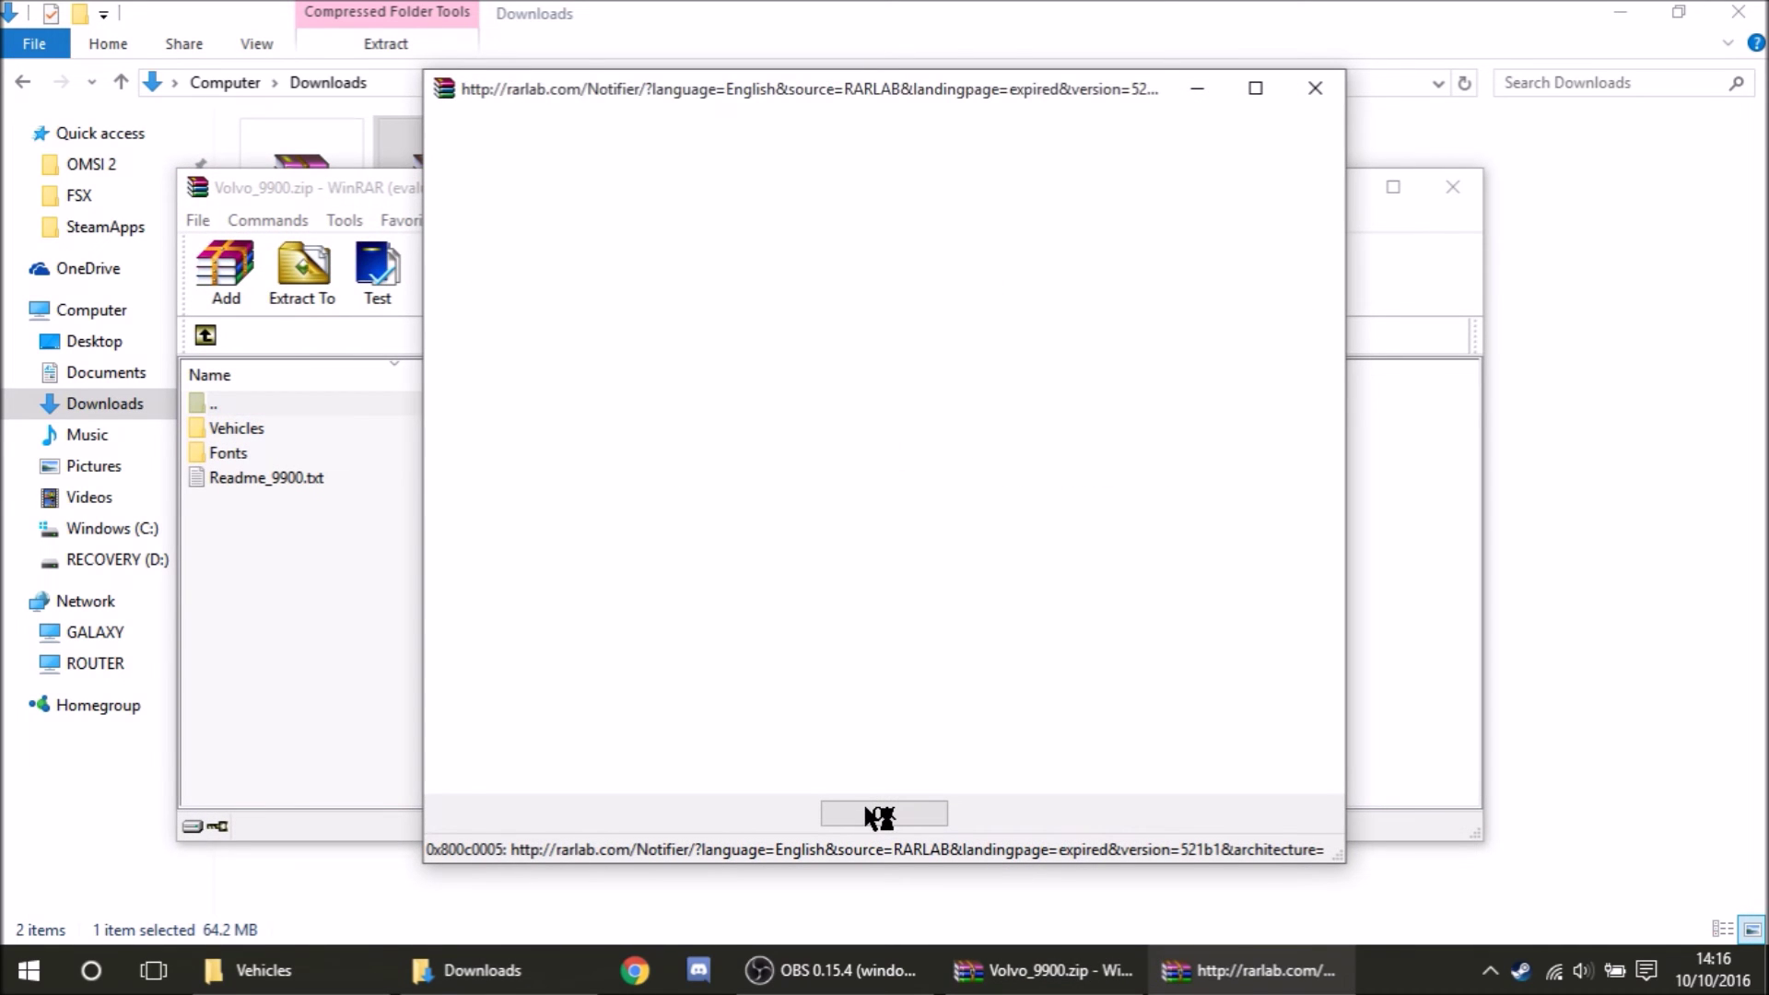
left_click(866, 815)
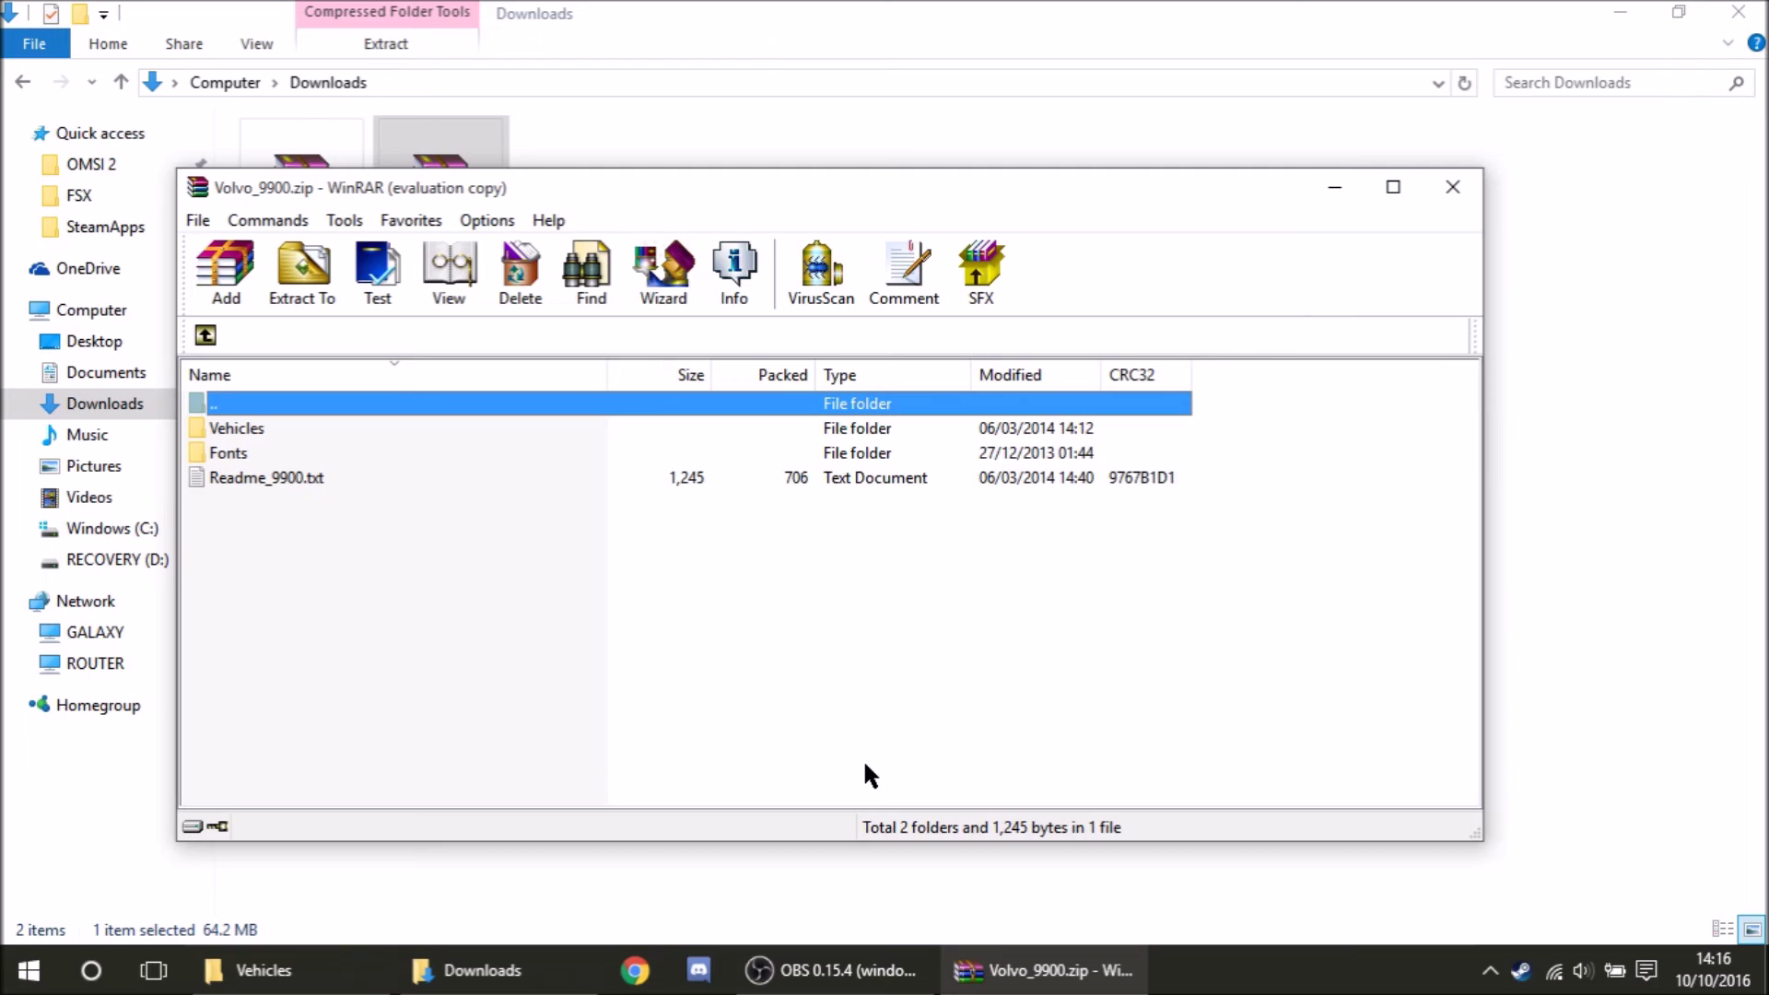
double_click(251, 426)
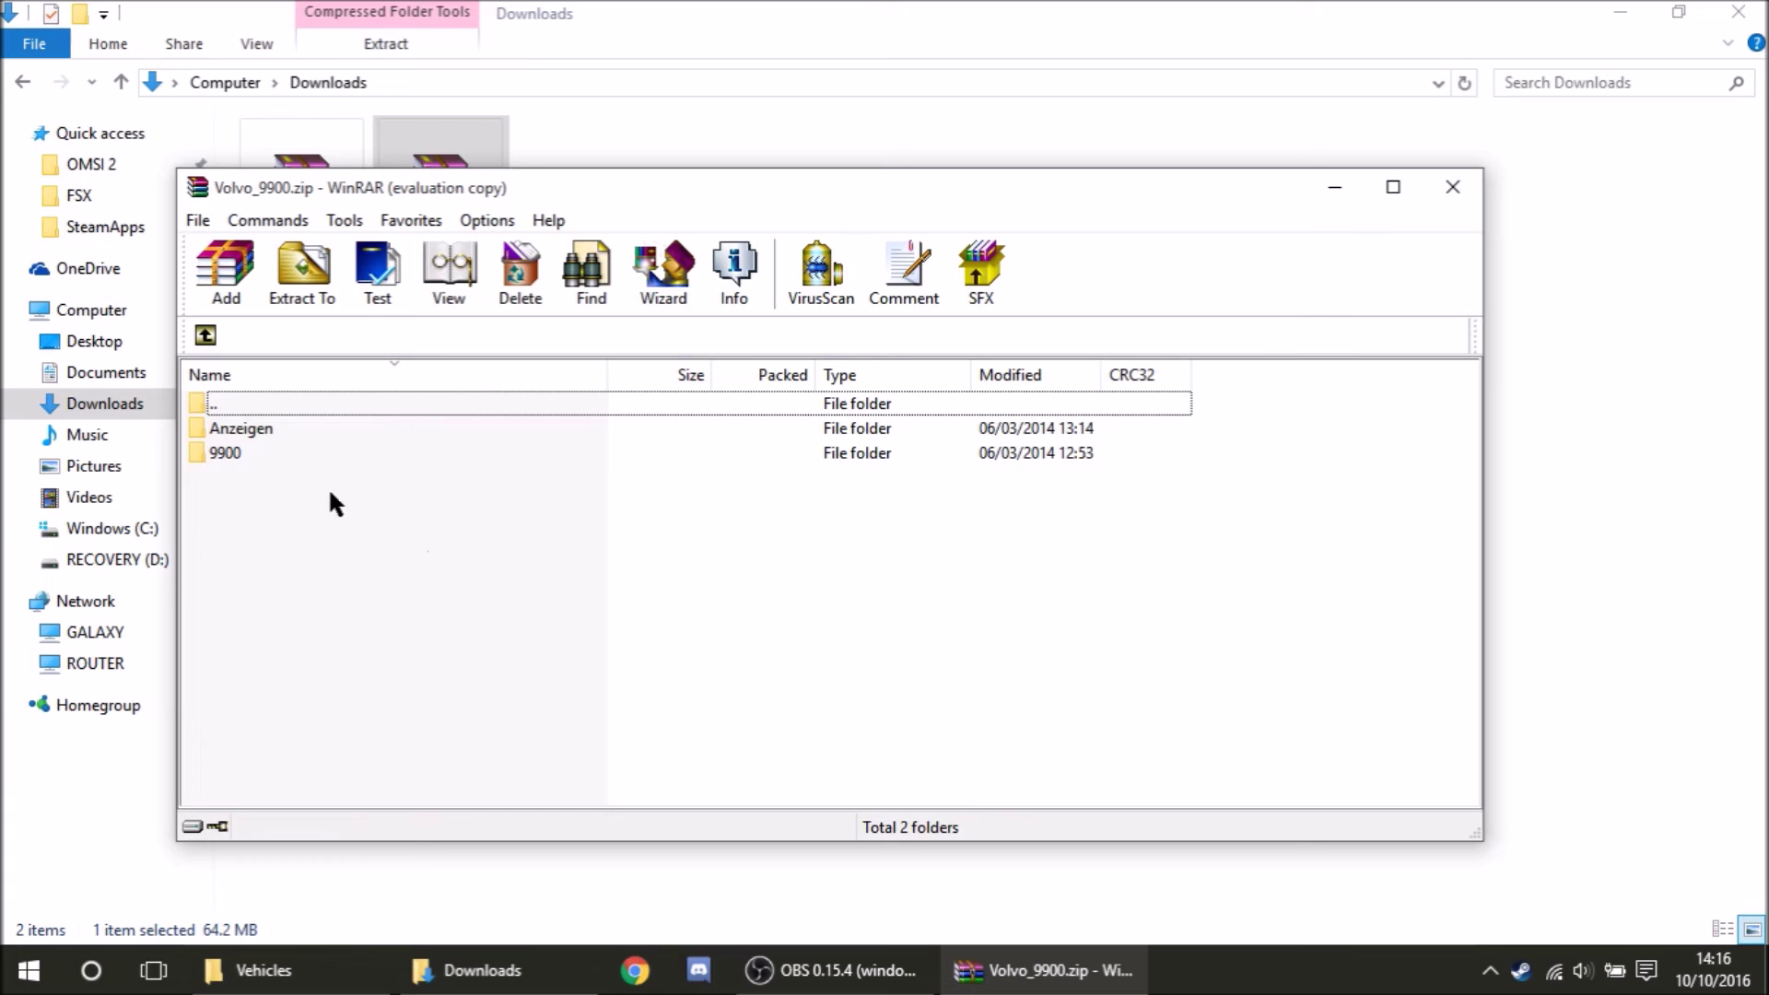
left_click(225, 457)
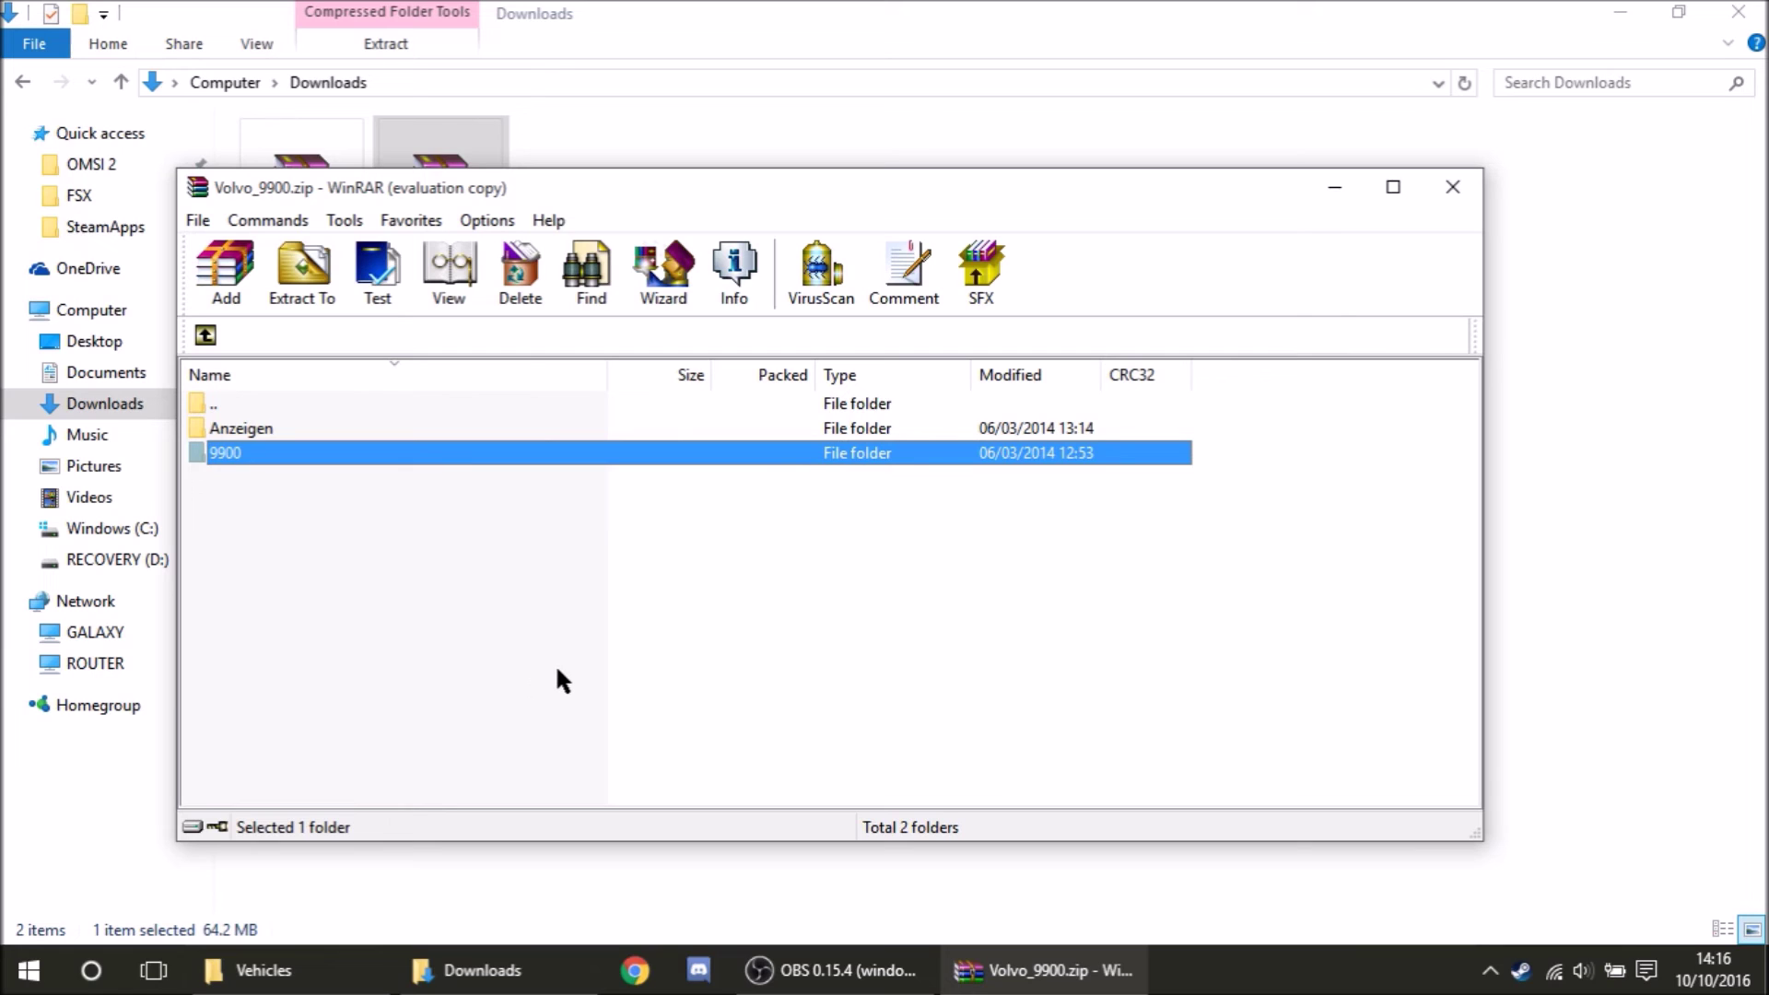
double_click(553, 460)
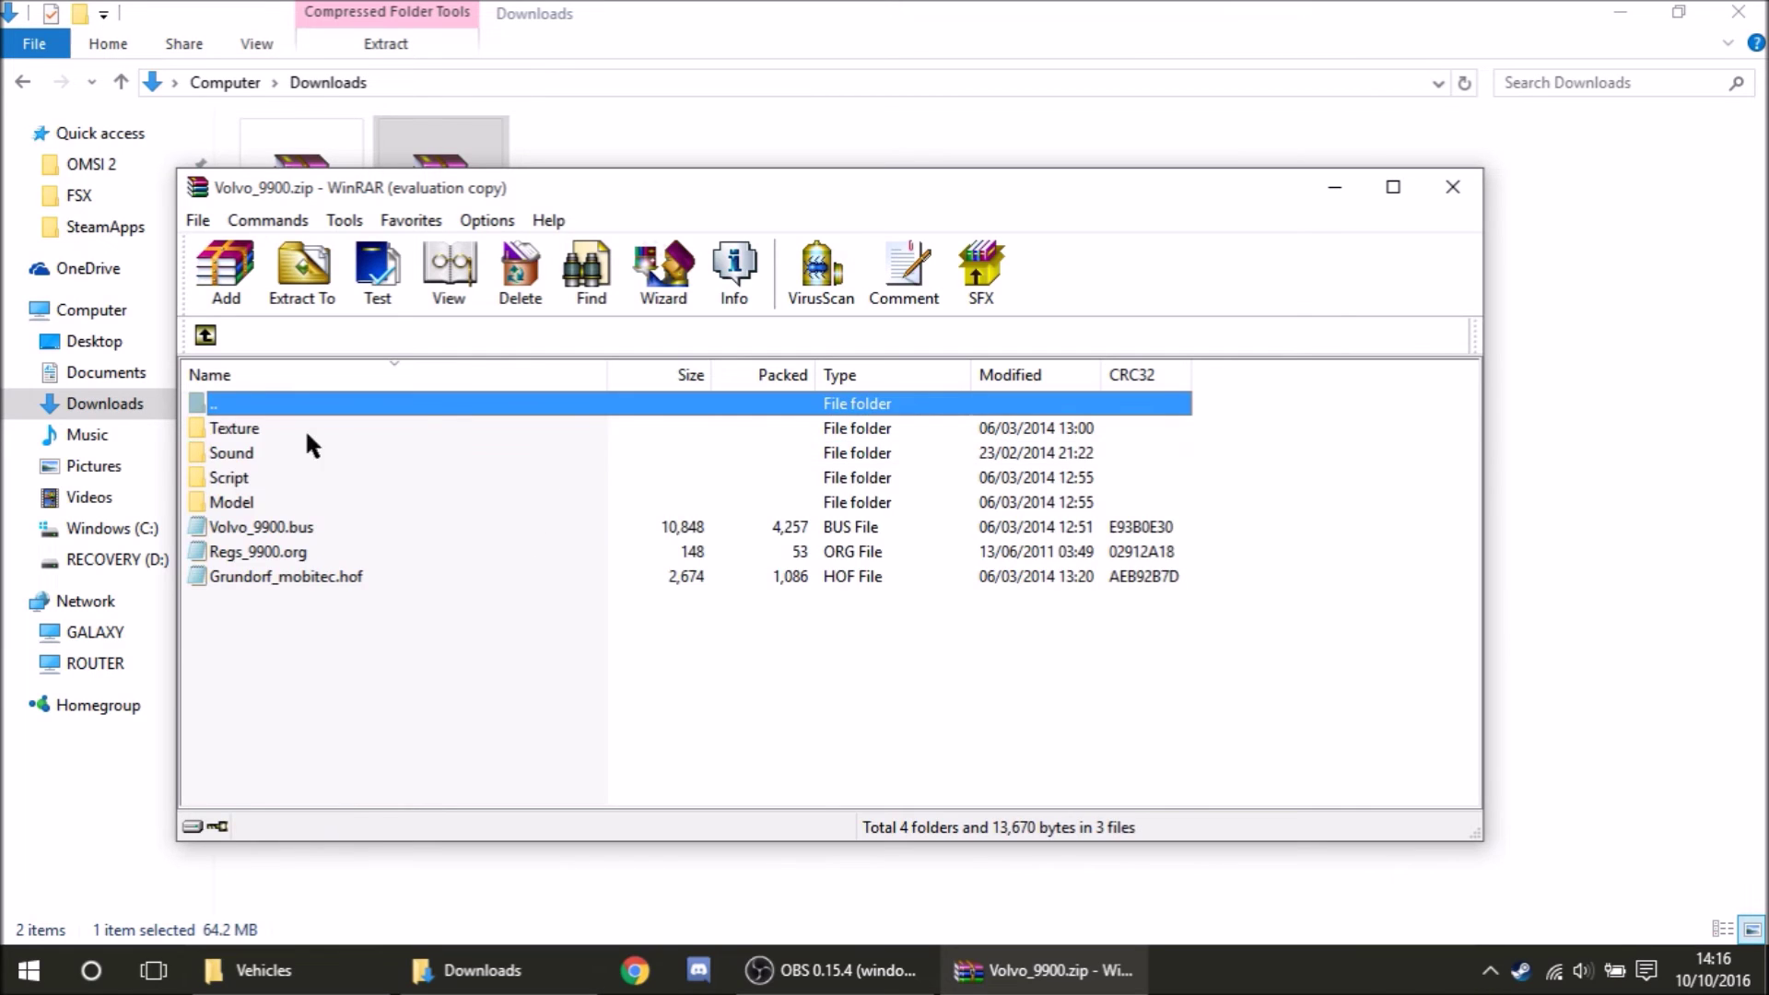
Check the archive's Anzeigen\Rollband_MobitecICU400 folder, then return and start dragging the 9900 folder
left_click(206, 335)
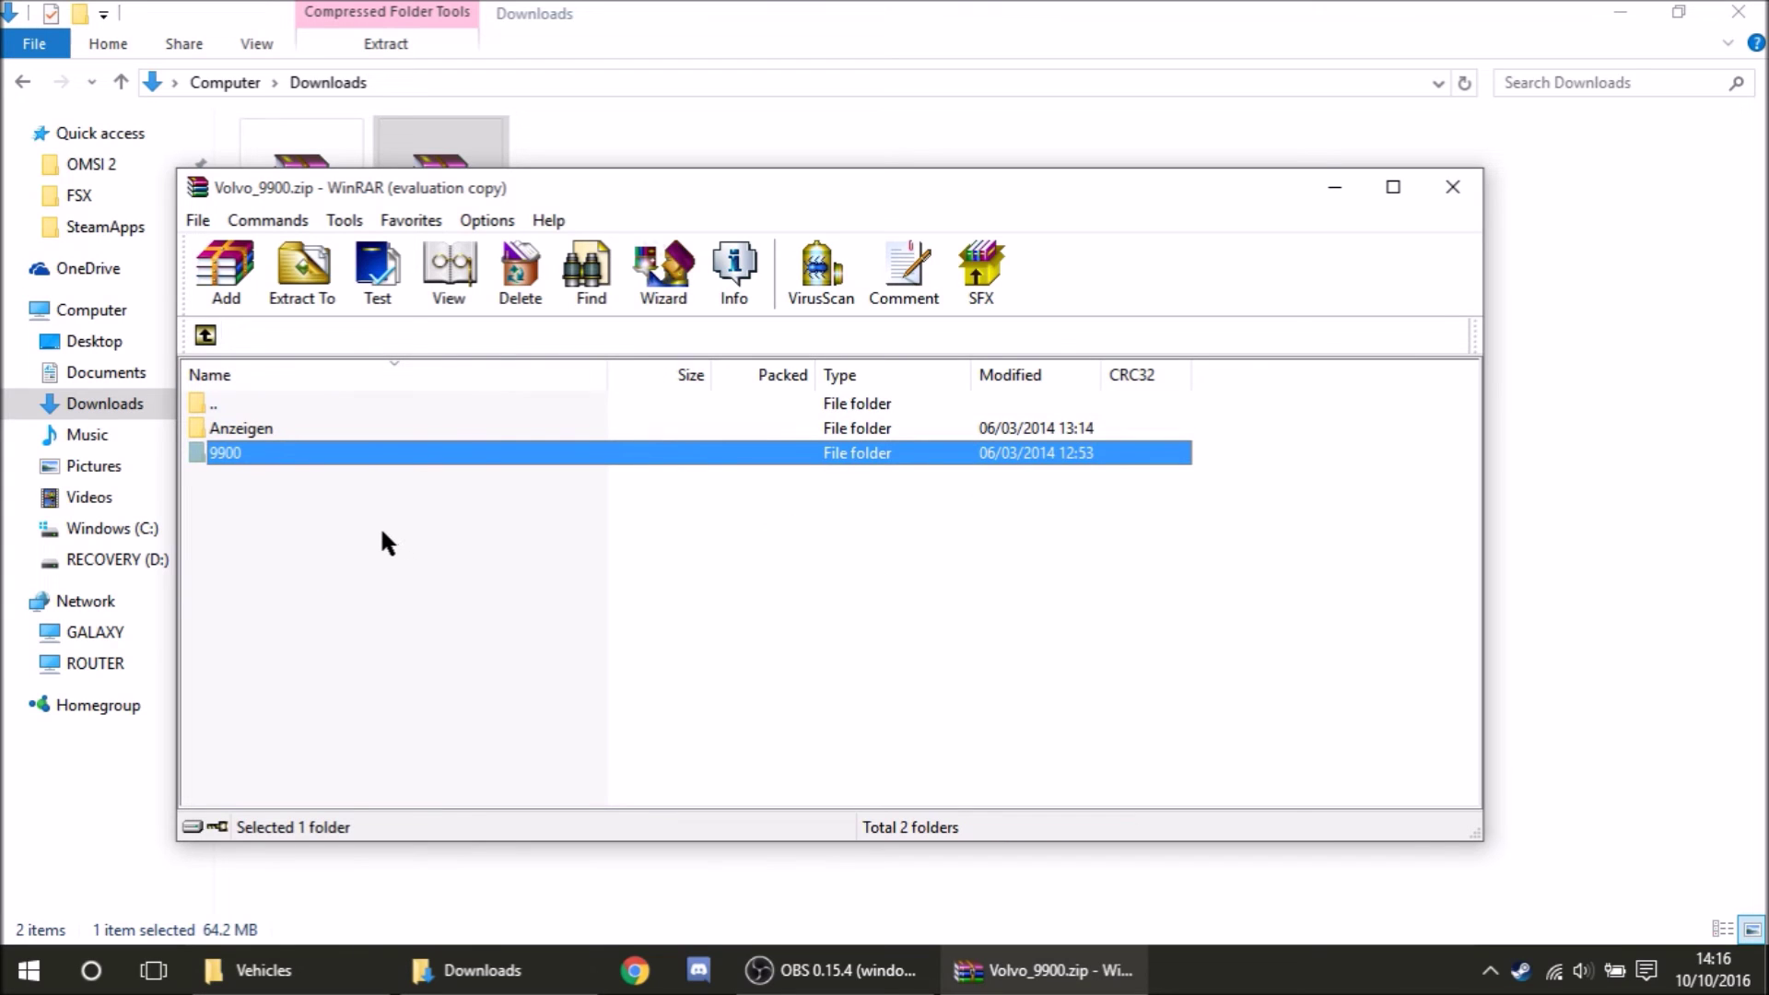
double_click(295, 427)
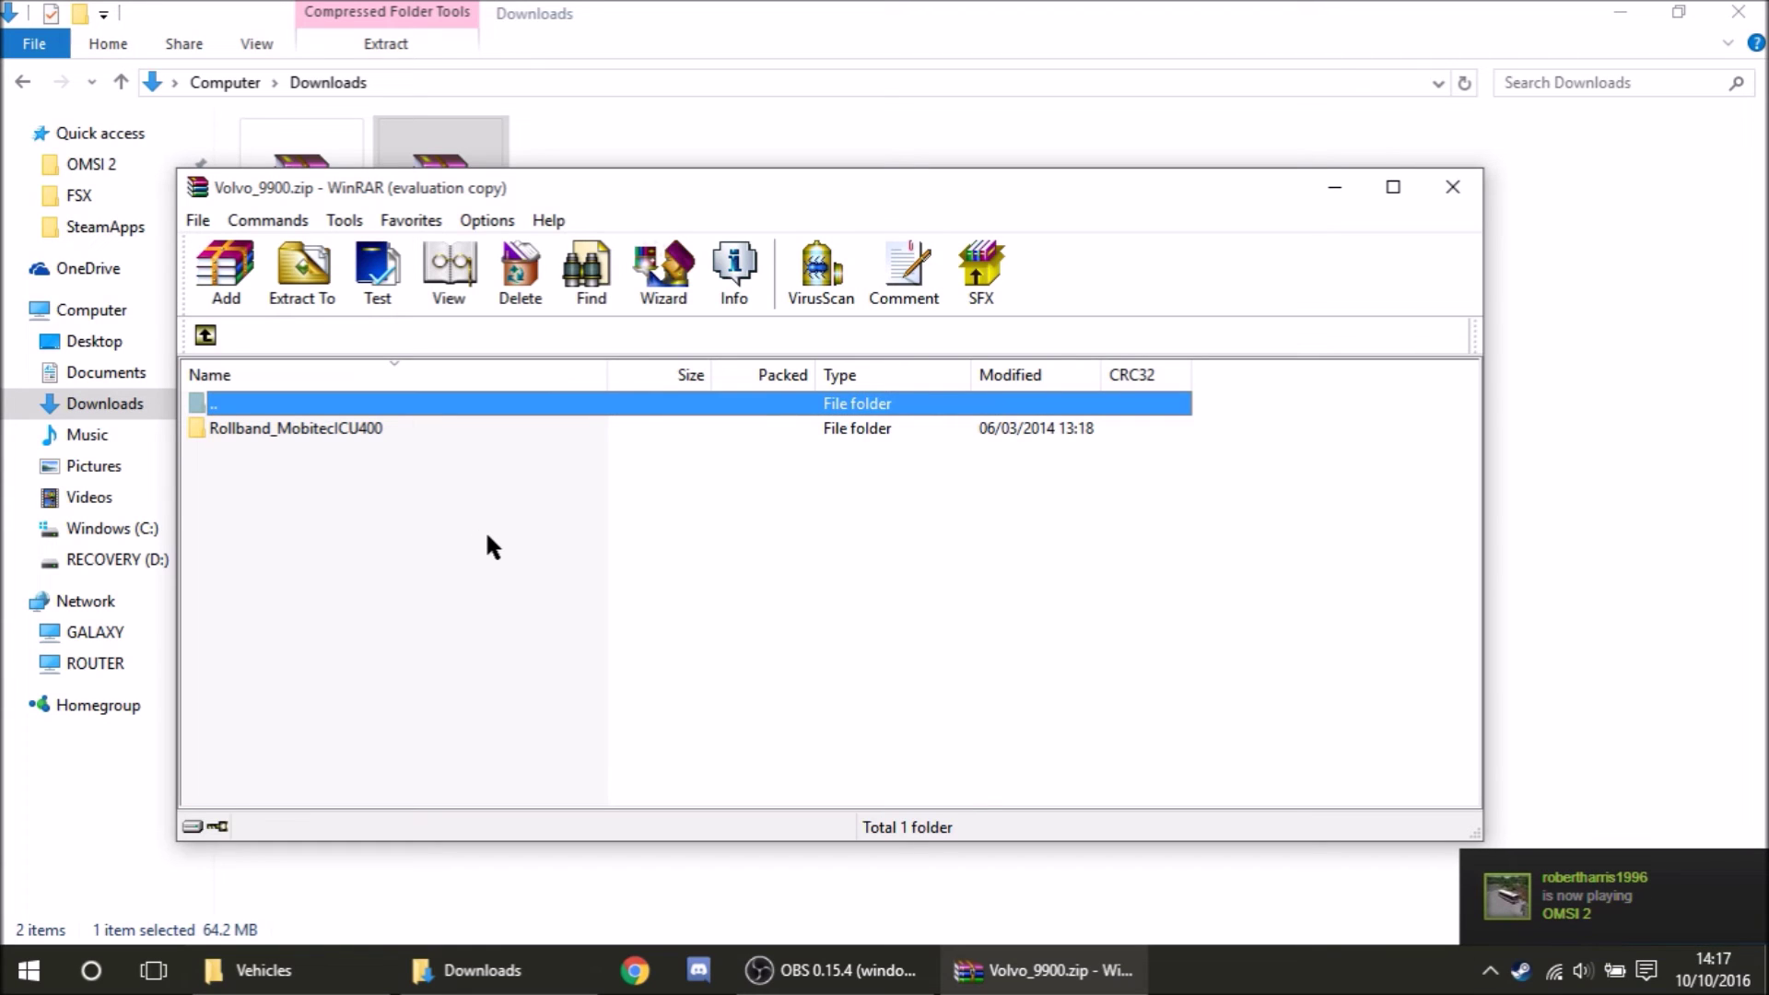
double_click(286, 426)
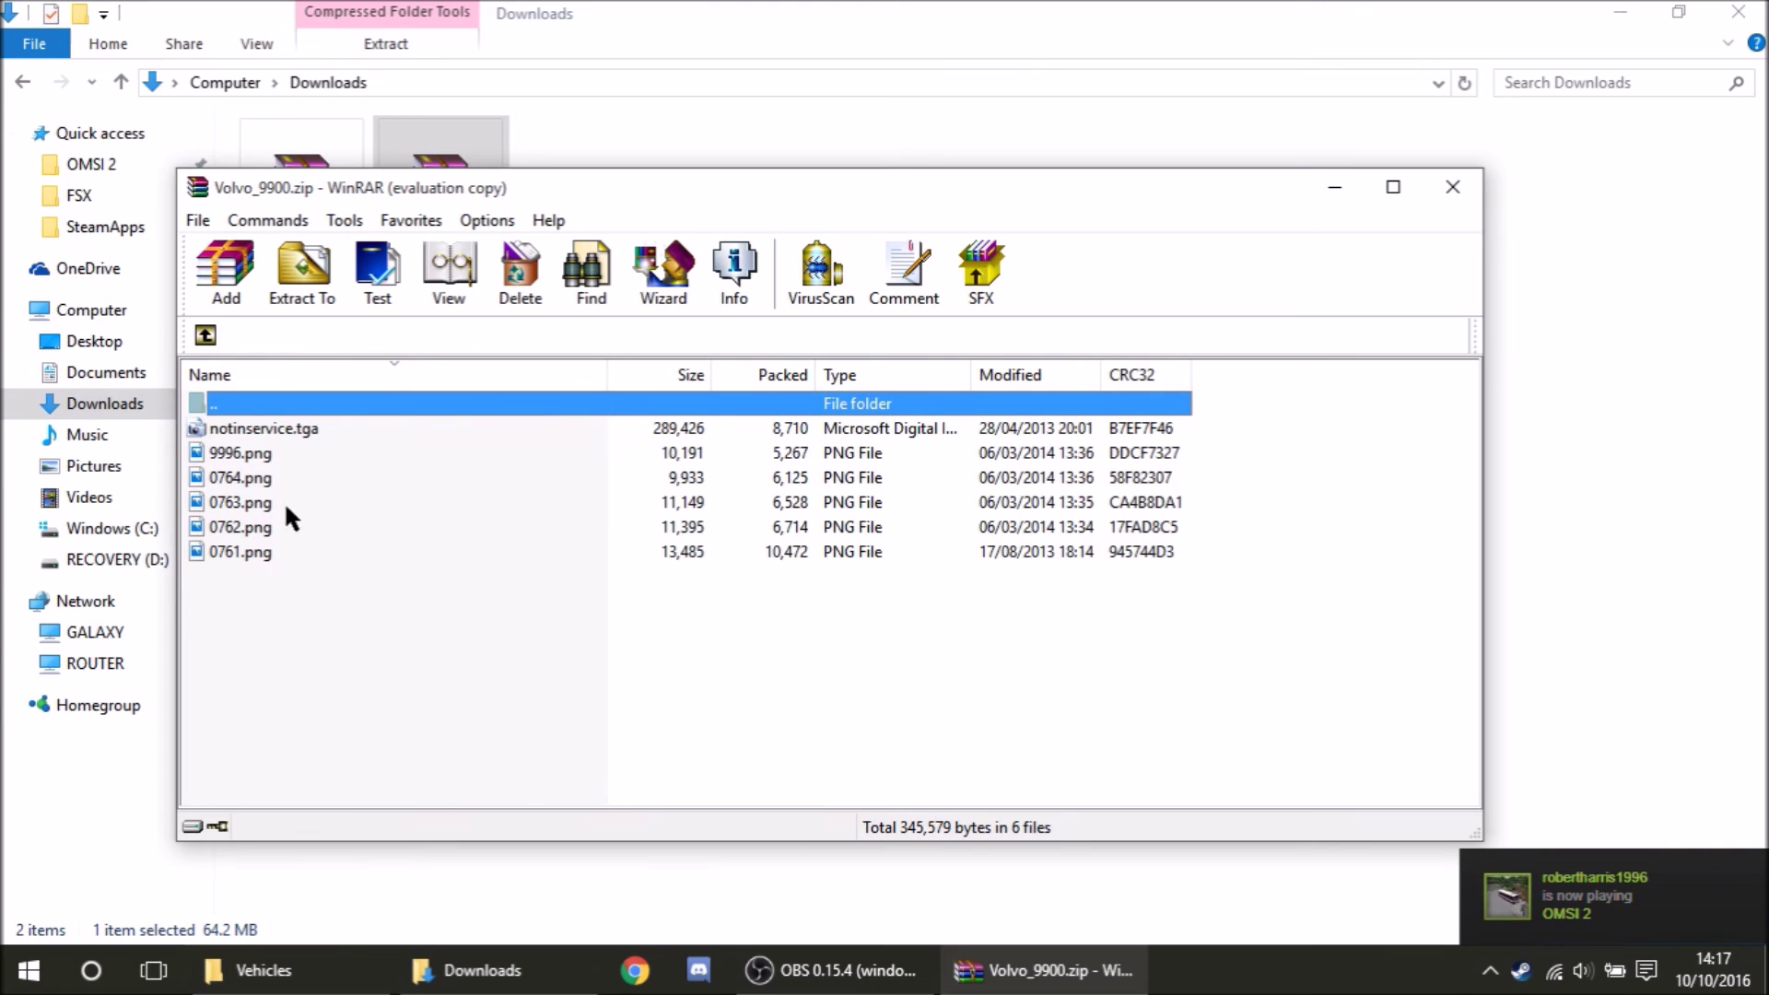
left_click(205, 336)
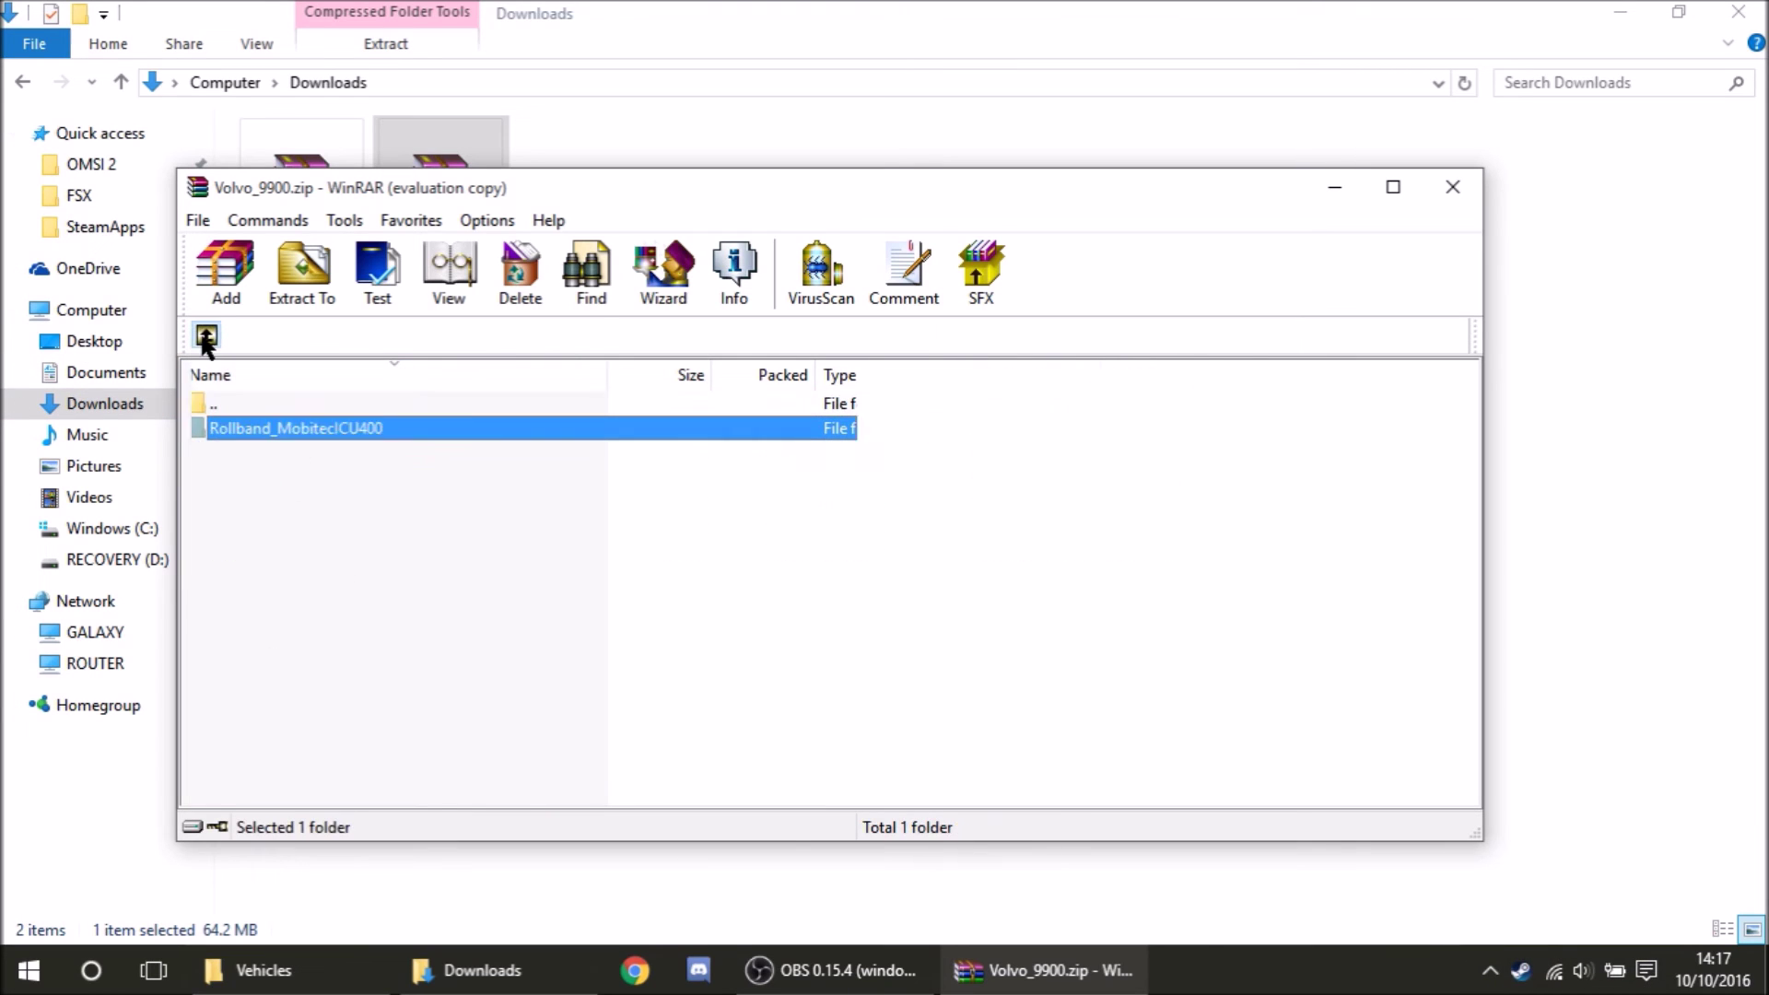
left_click(206, 337)
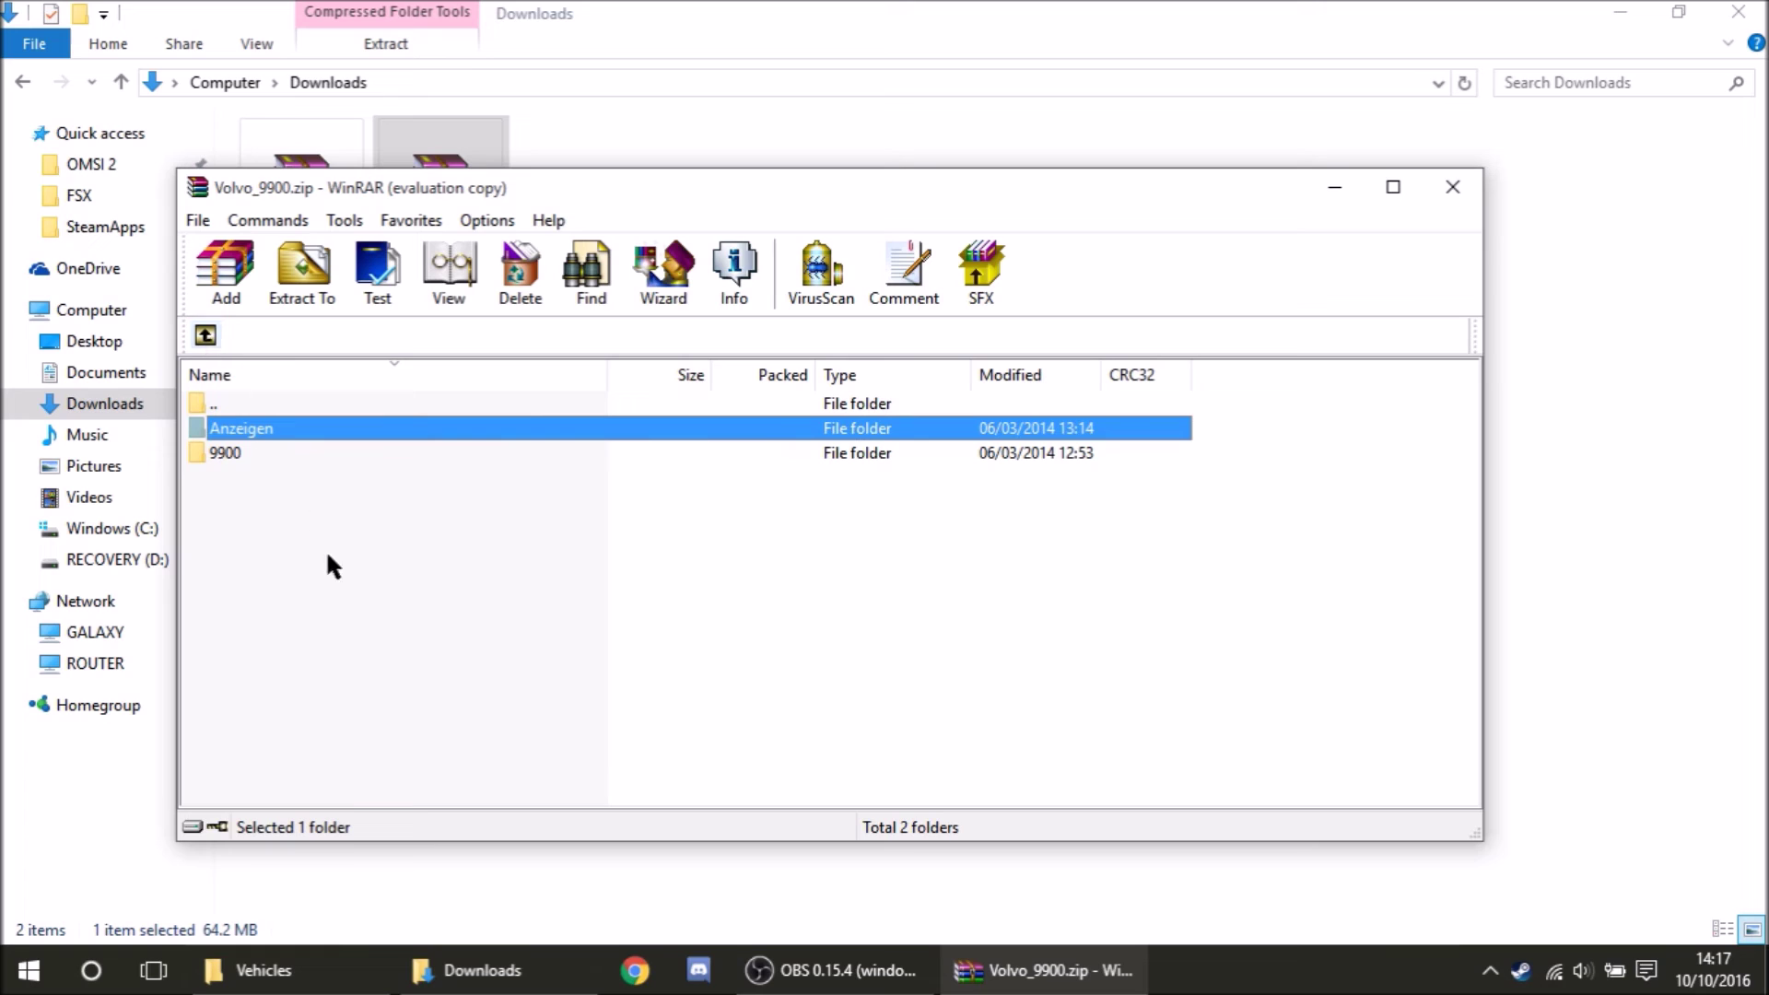
left_click(285, 454)
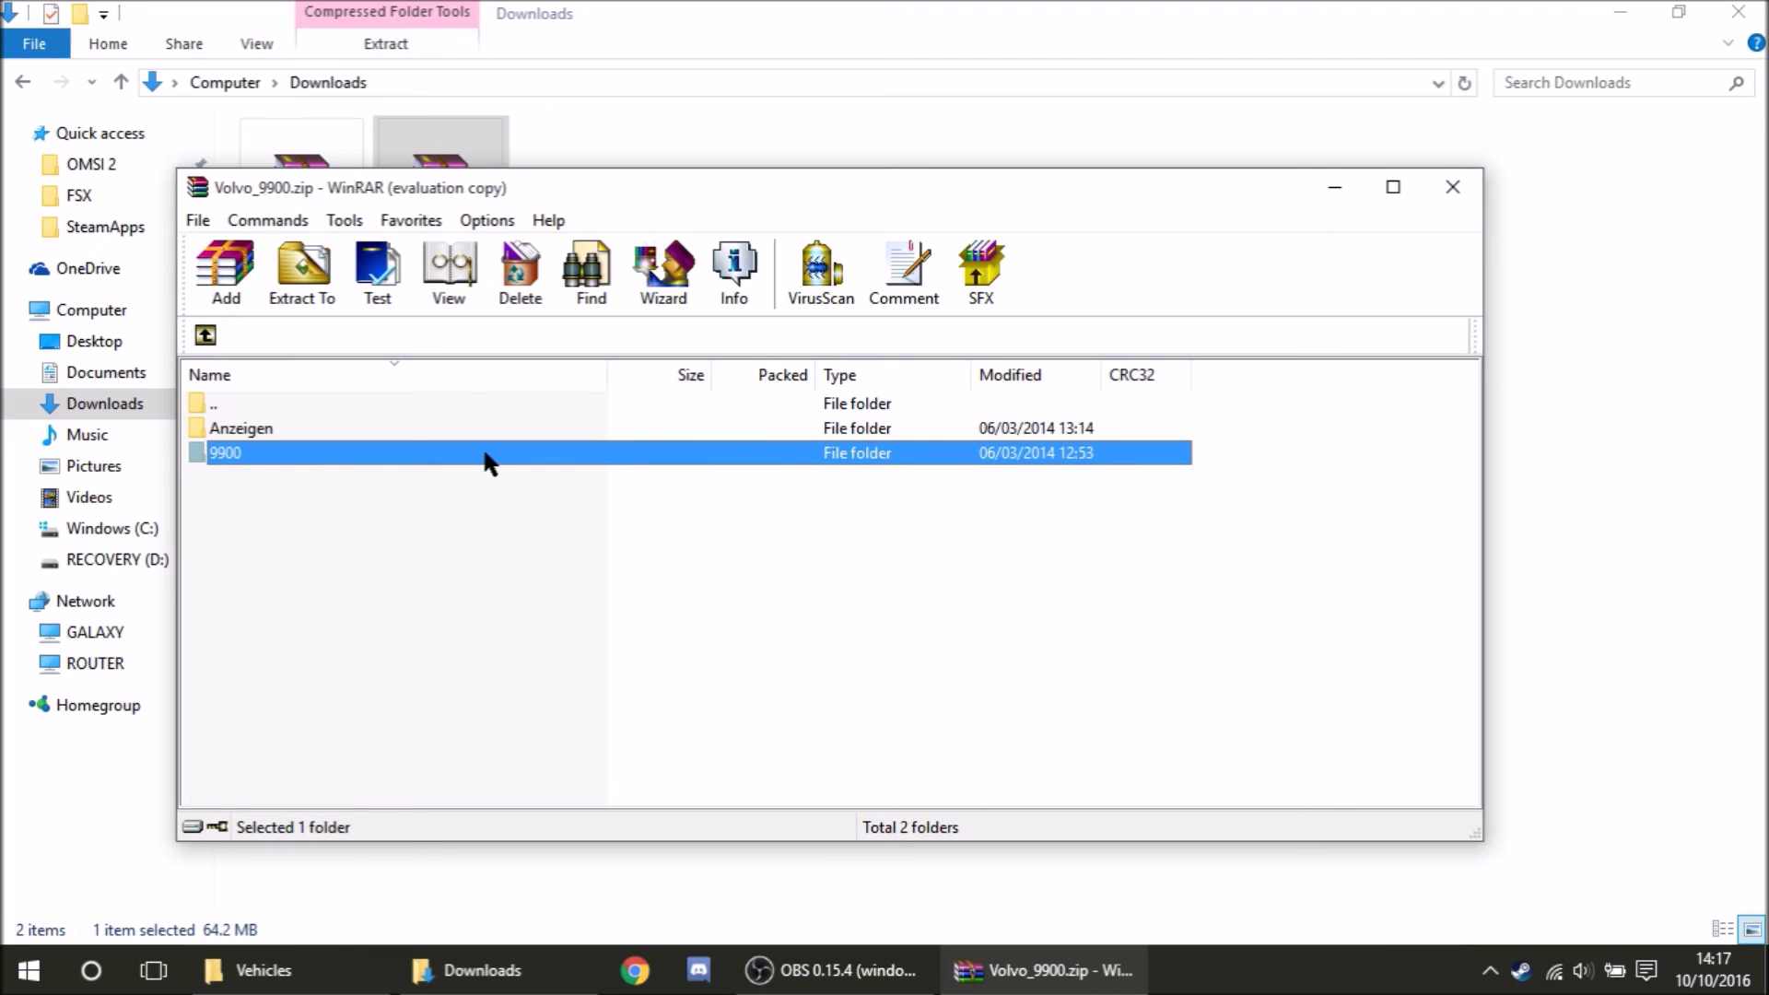
left_click_drag(486, 455, 458, 538)
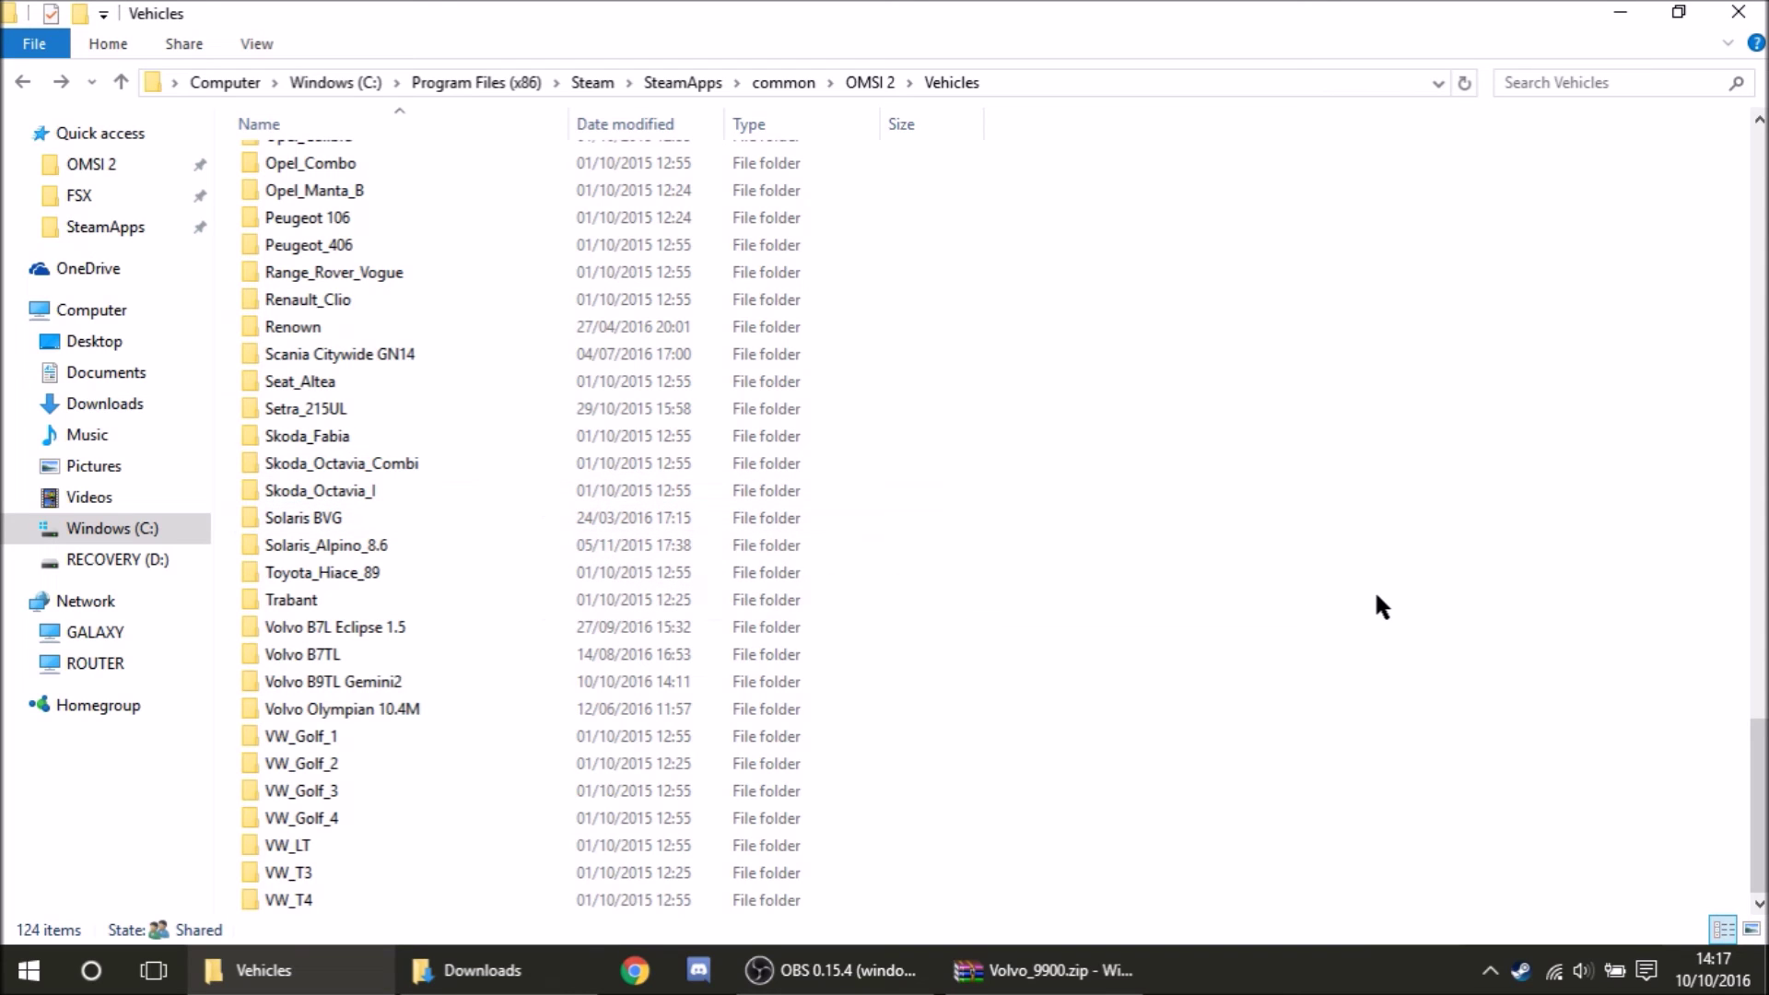
Copy the archive's 9900 folder into OMSI 2\Vehicles, replacing the existing files
scroll(1286, 622, "up", 20)
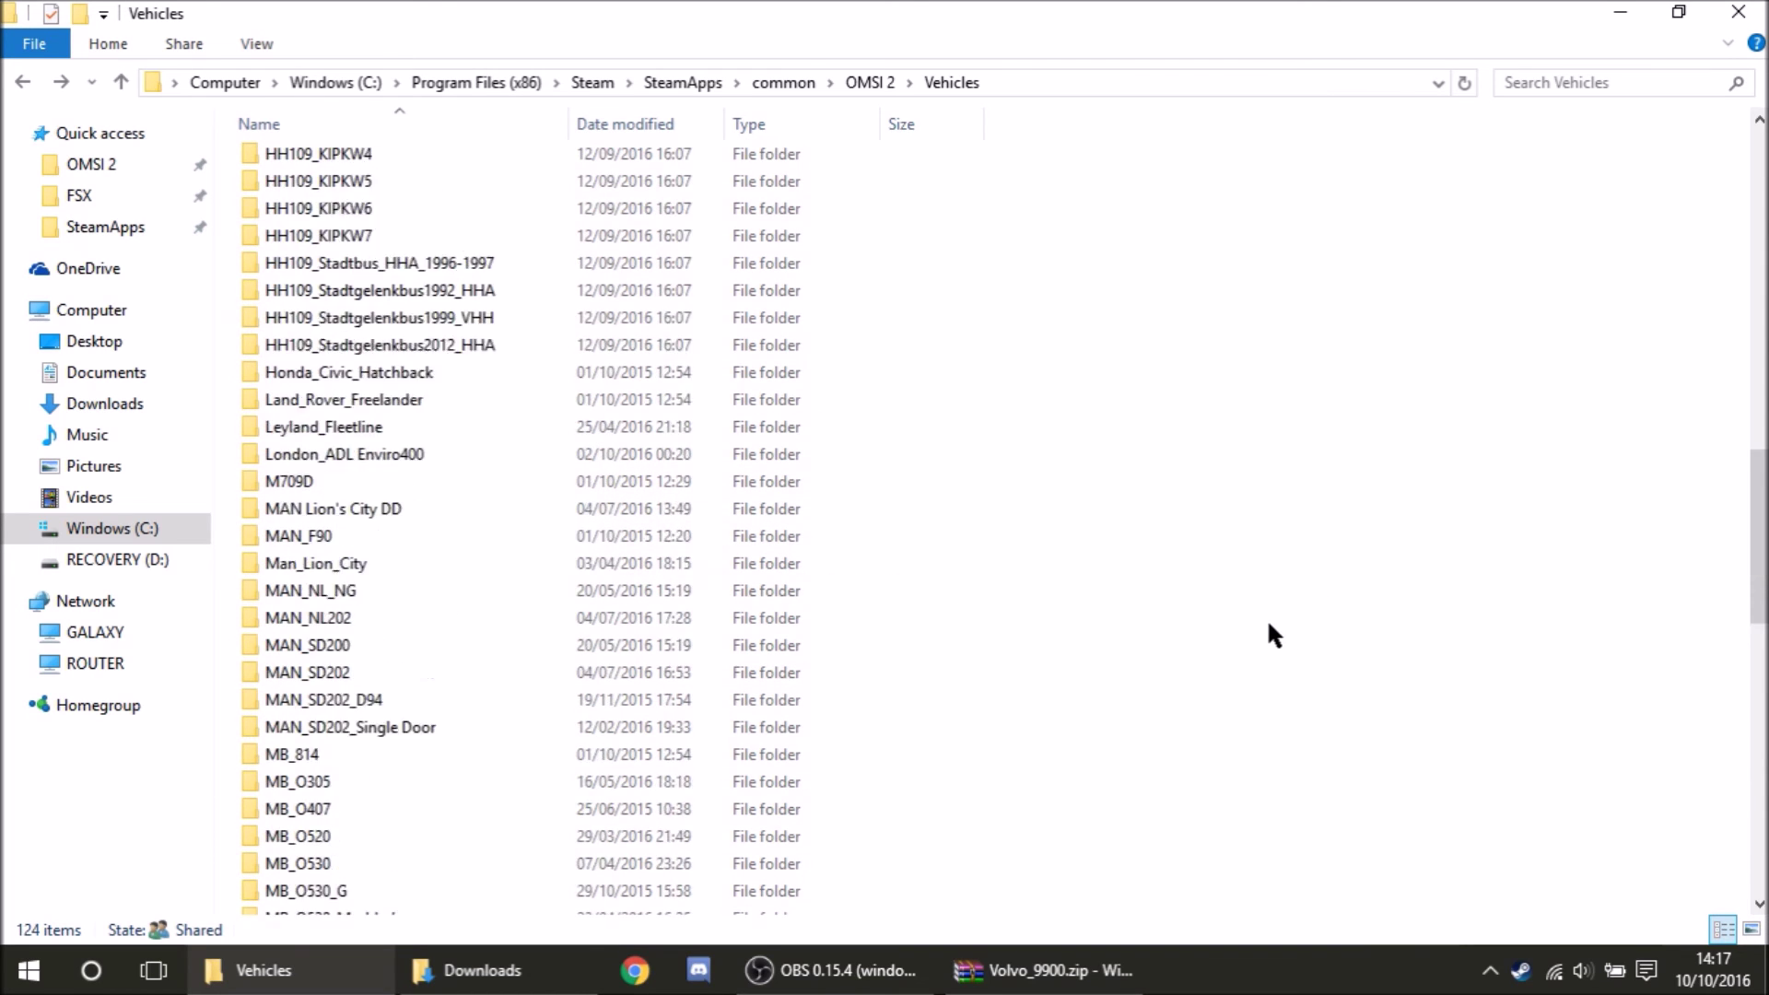
scroll(1220, 594, "down", 13)
scroll(1230, 599, "down", 7)
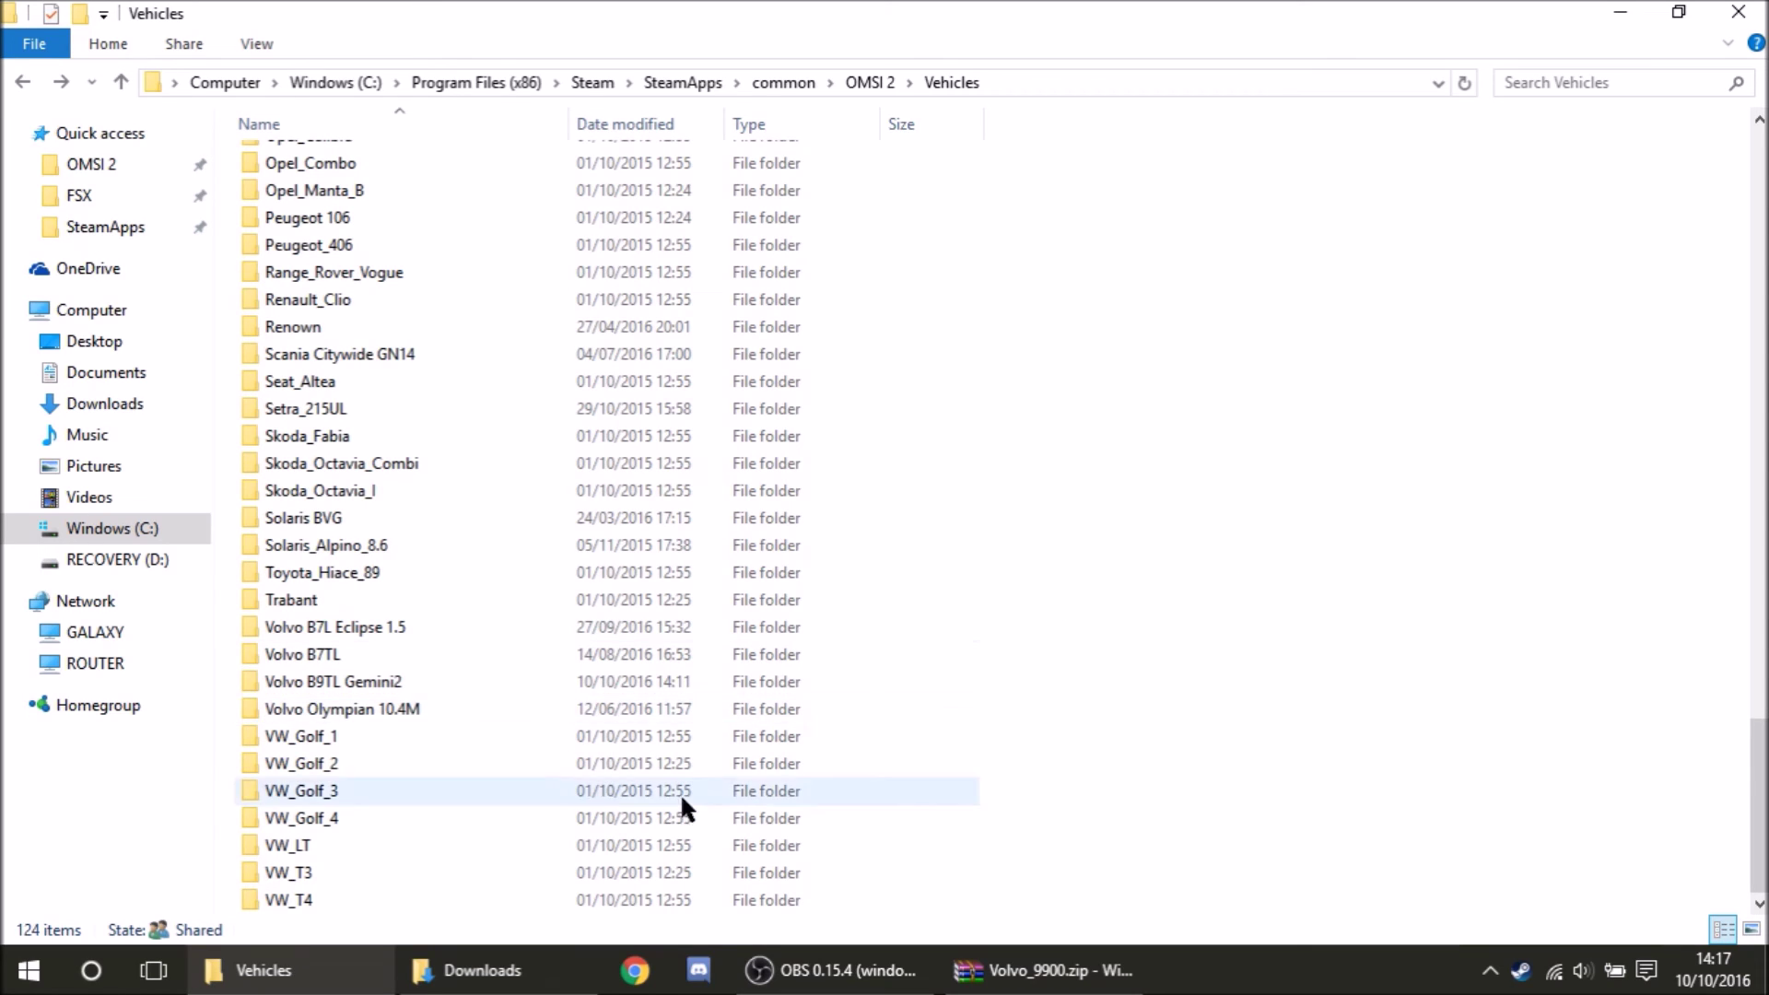
left_click(1042, 970)
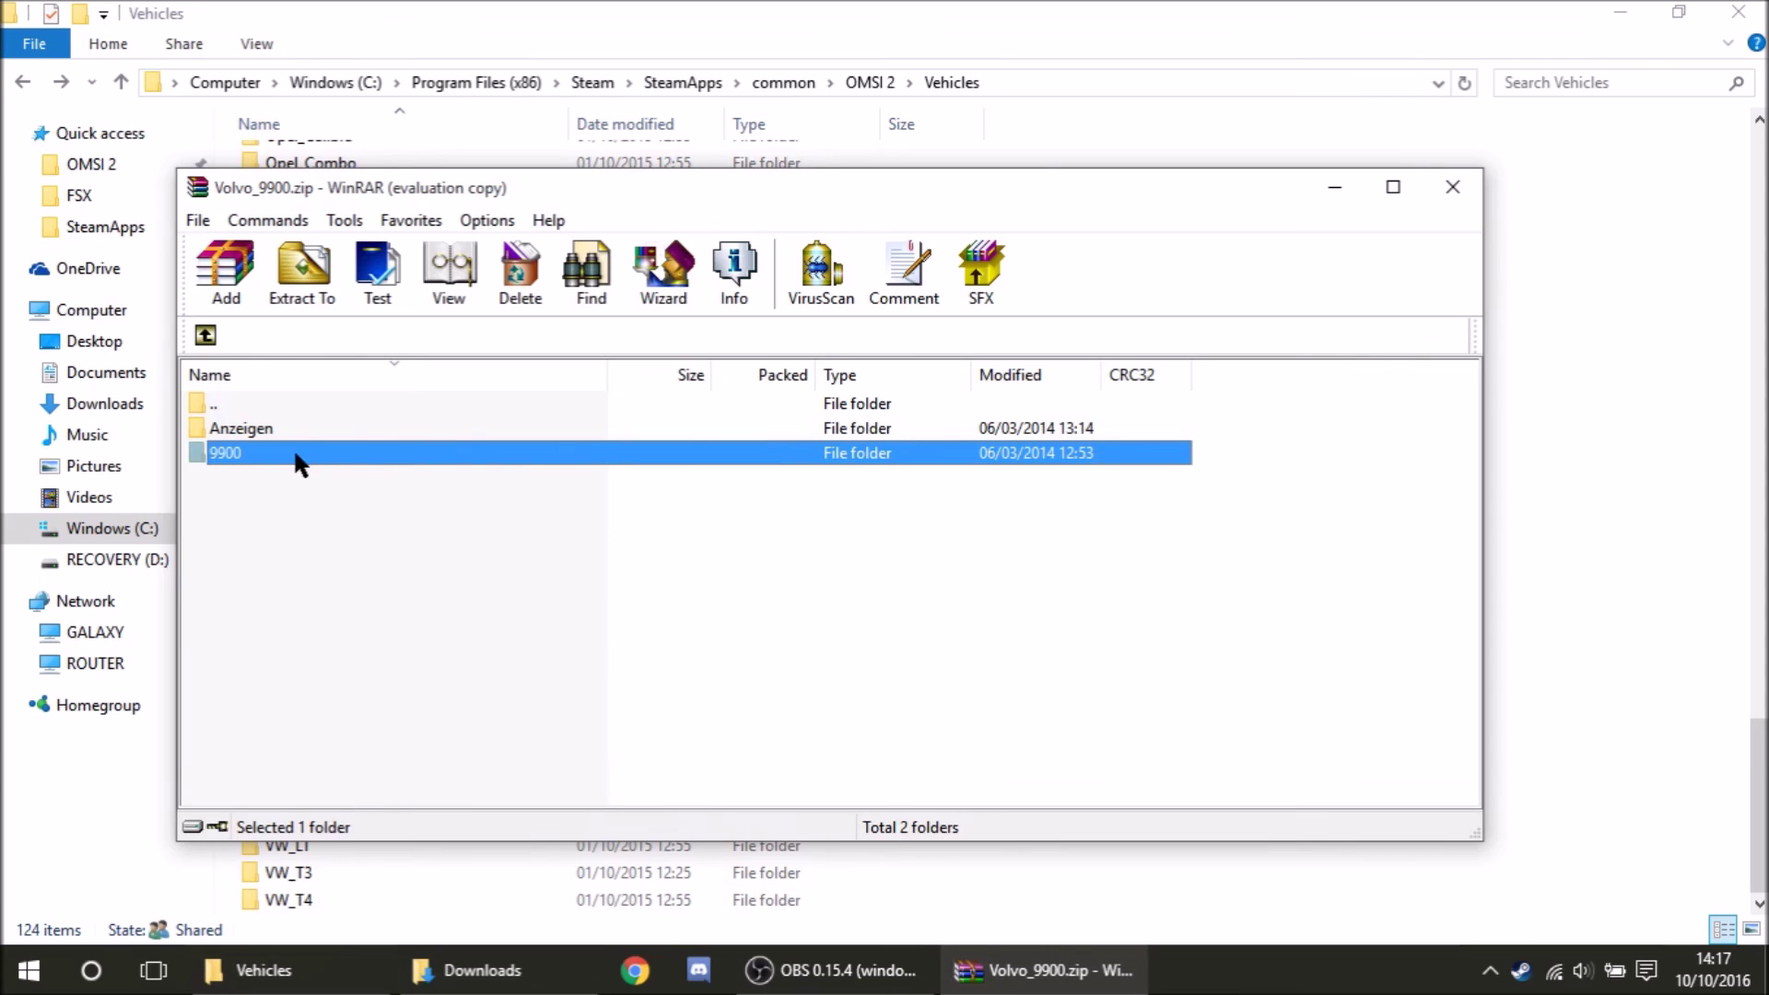
left_click_drag(309, 461, 1560, 451)
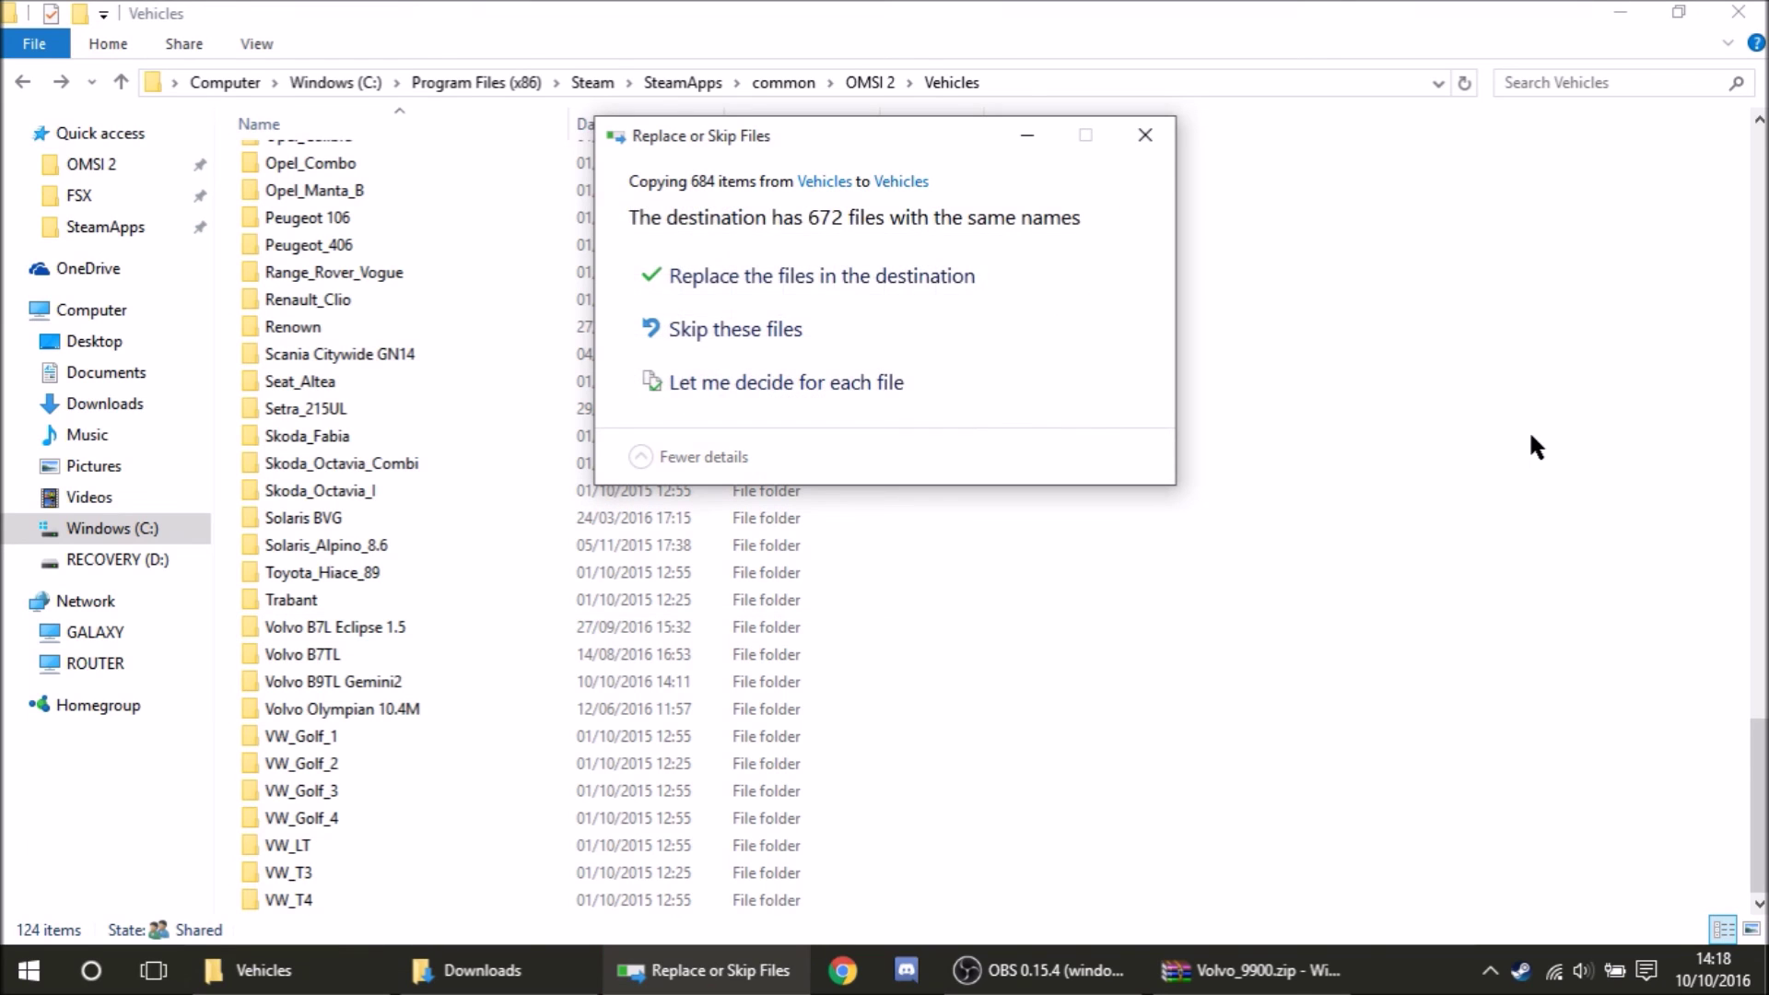
left_click(829, 275)
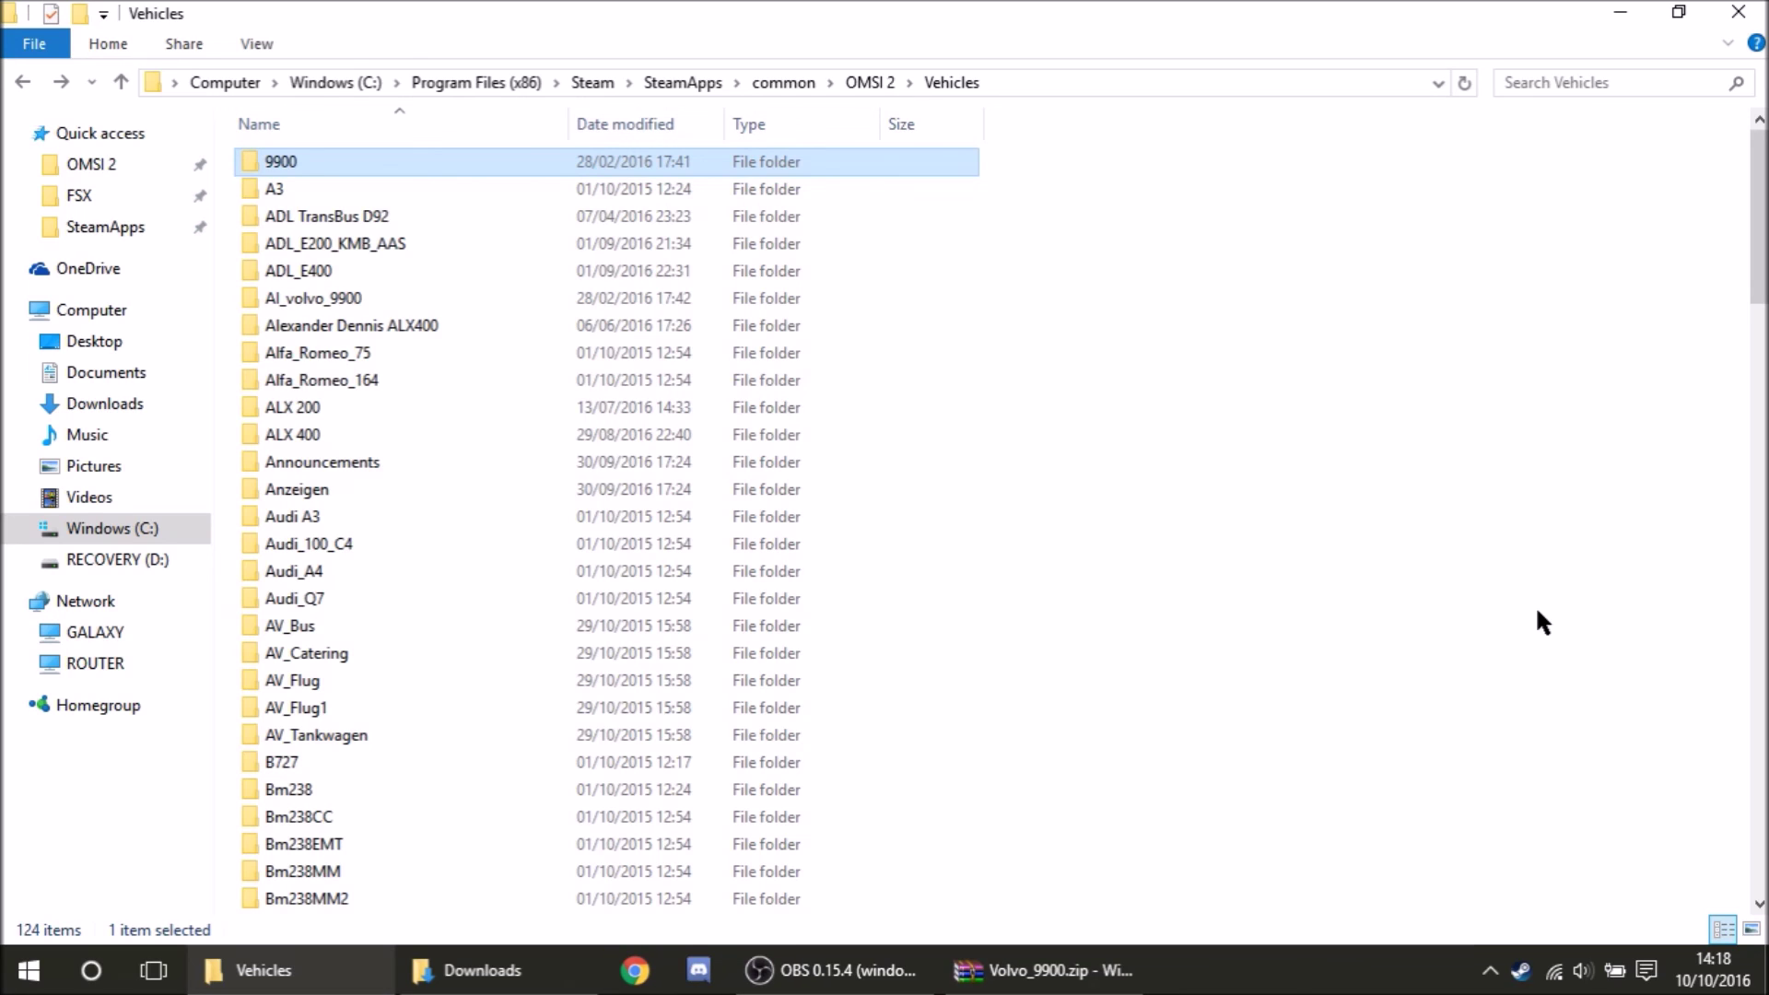
left_click(1580, 547)
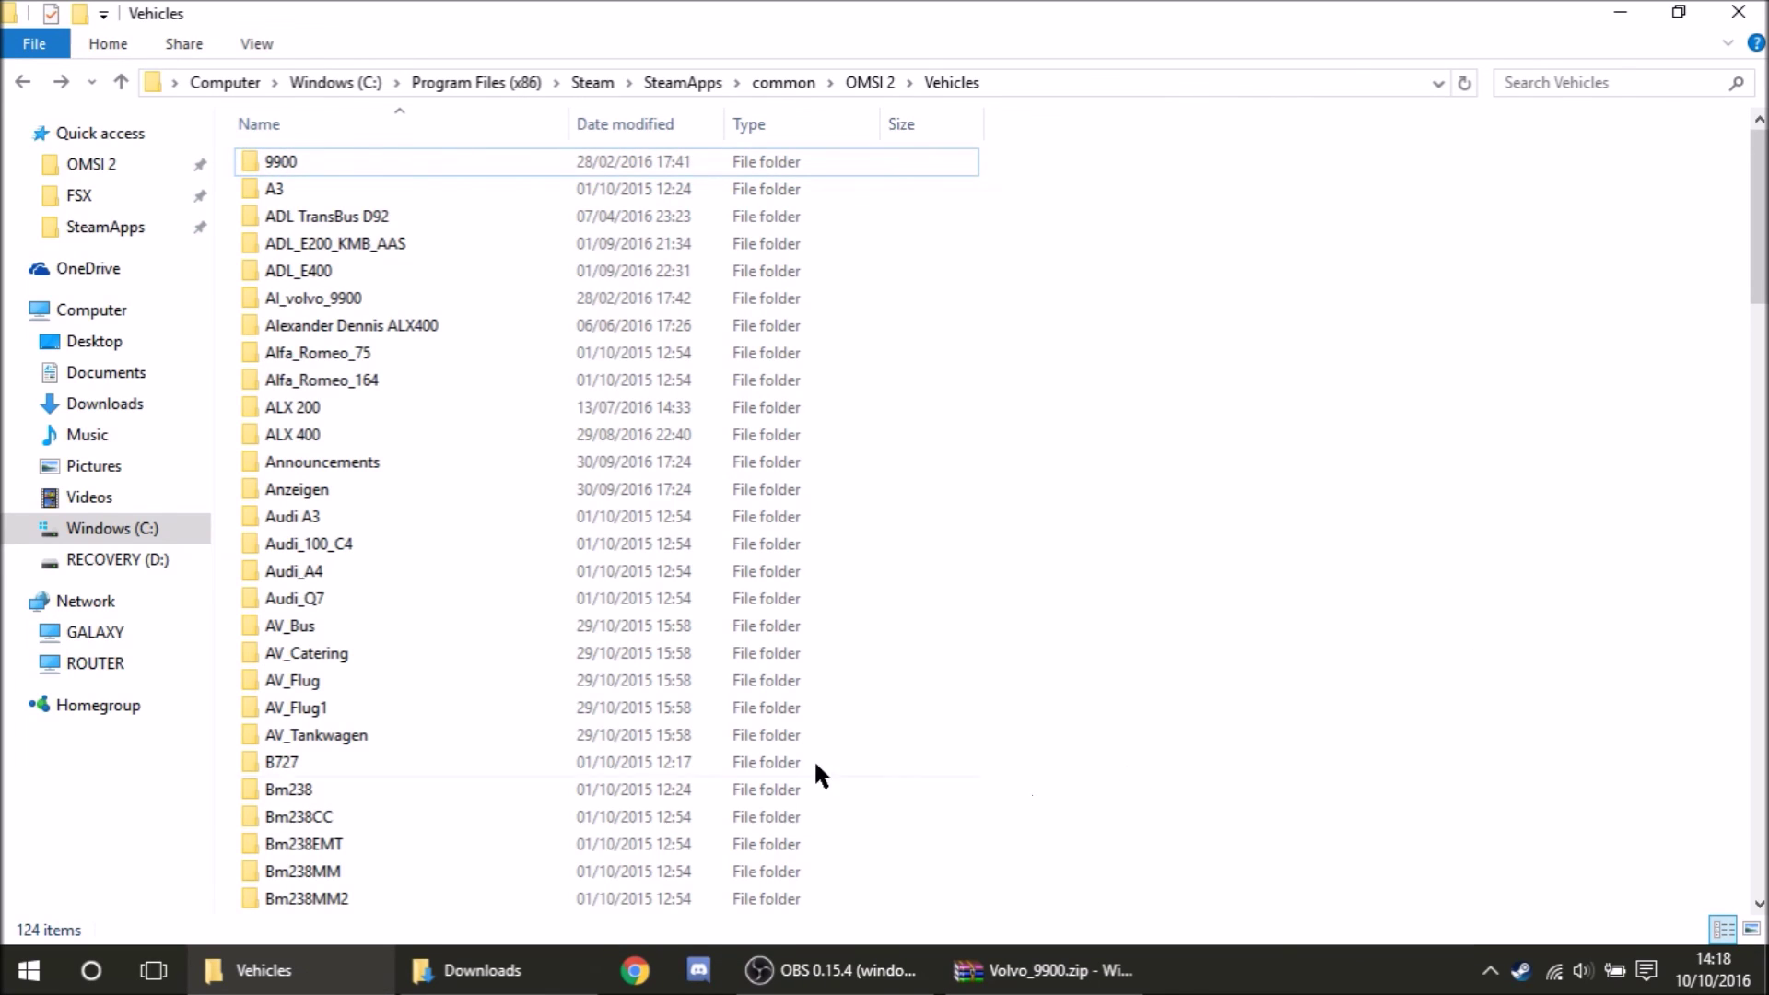
Copy Rollband_MobitecICU400 into Vehicles\Anzeigen, replacing the old copy, then return to Vehicles
left_click(1042, 970)
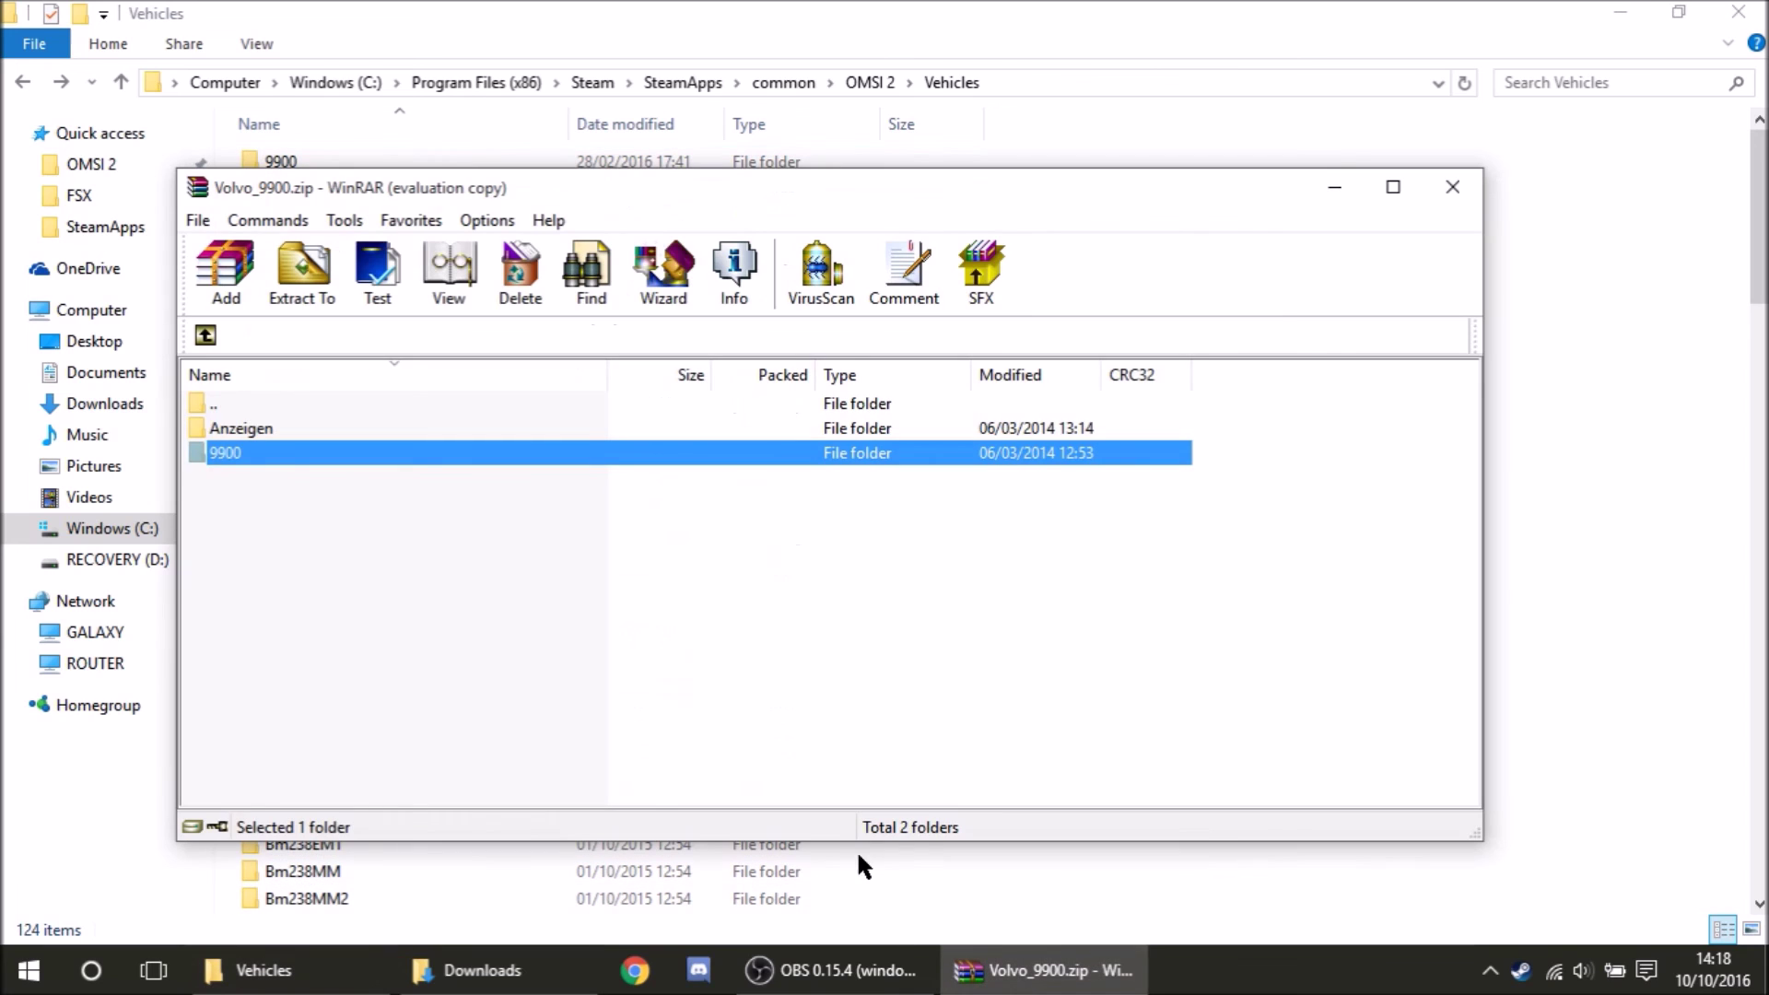
double_click(242, 428)
left_click(289, 428)
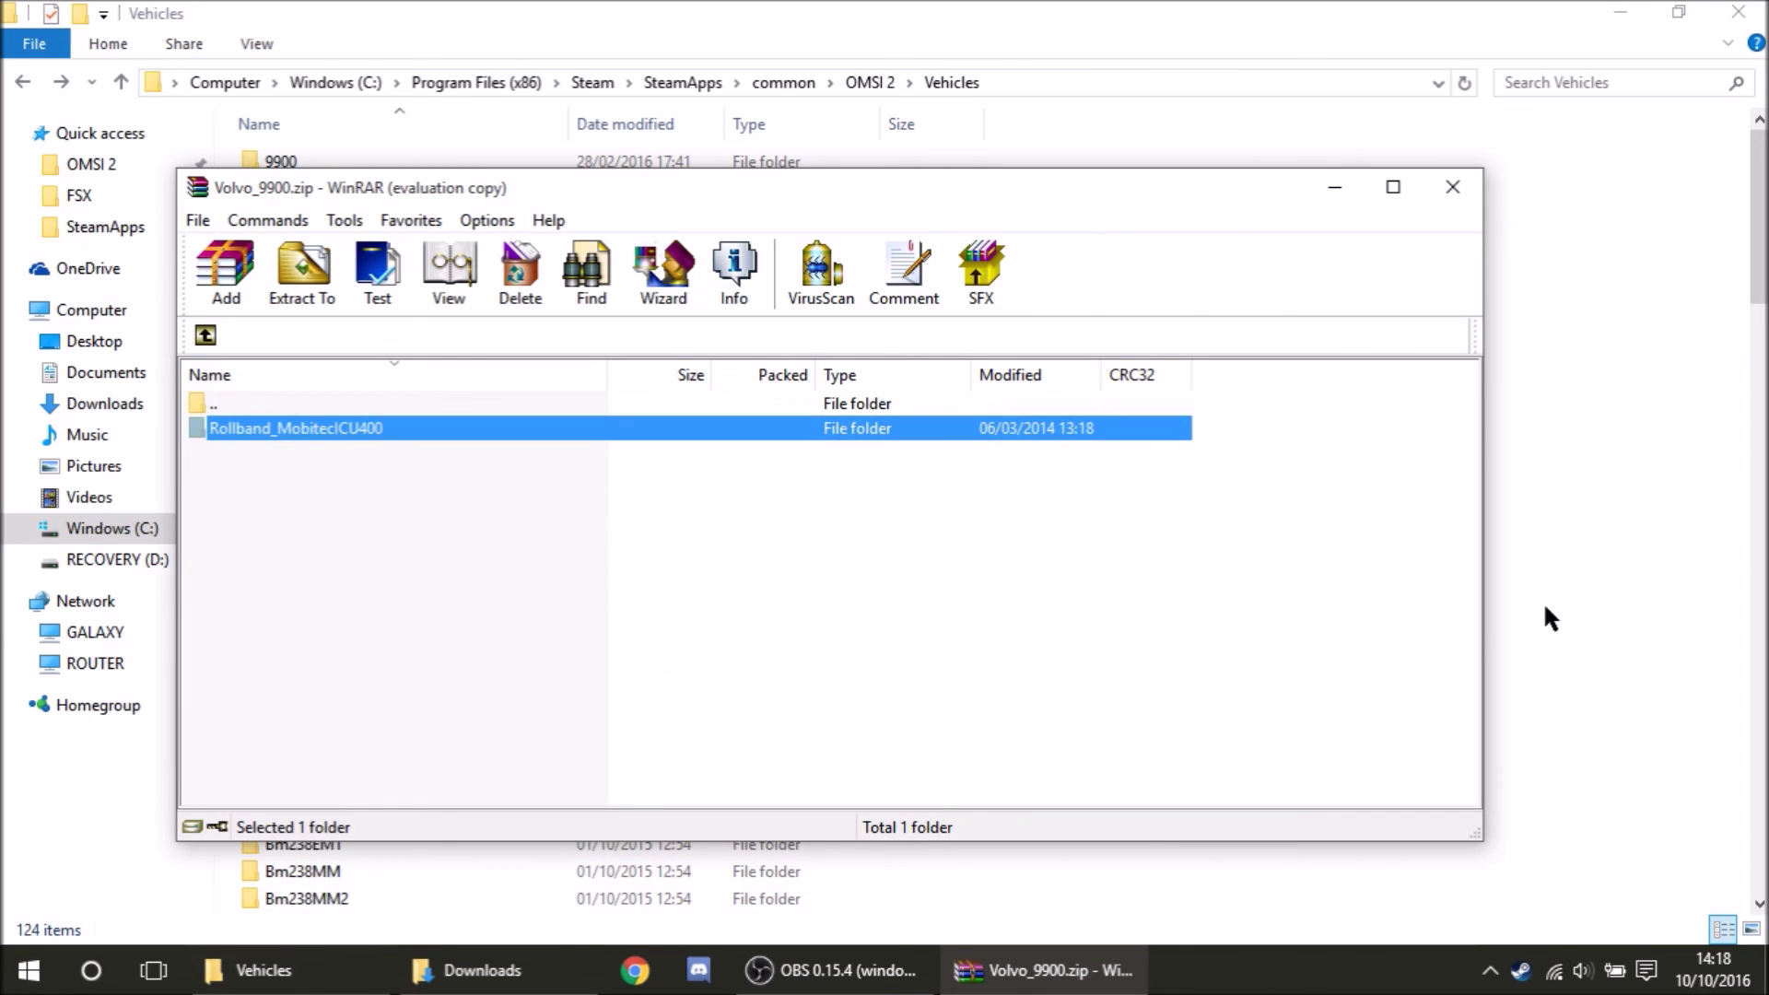
key("alt+Tab")
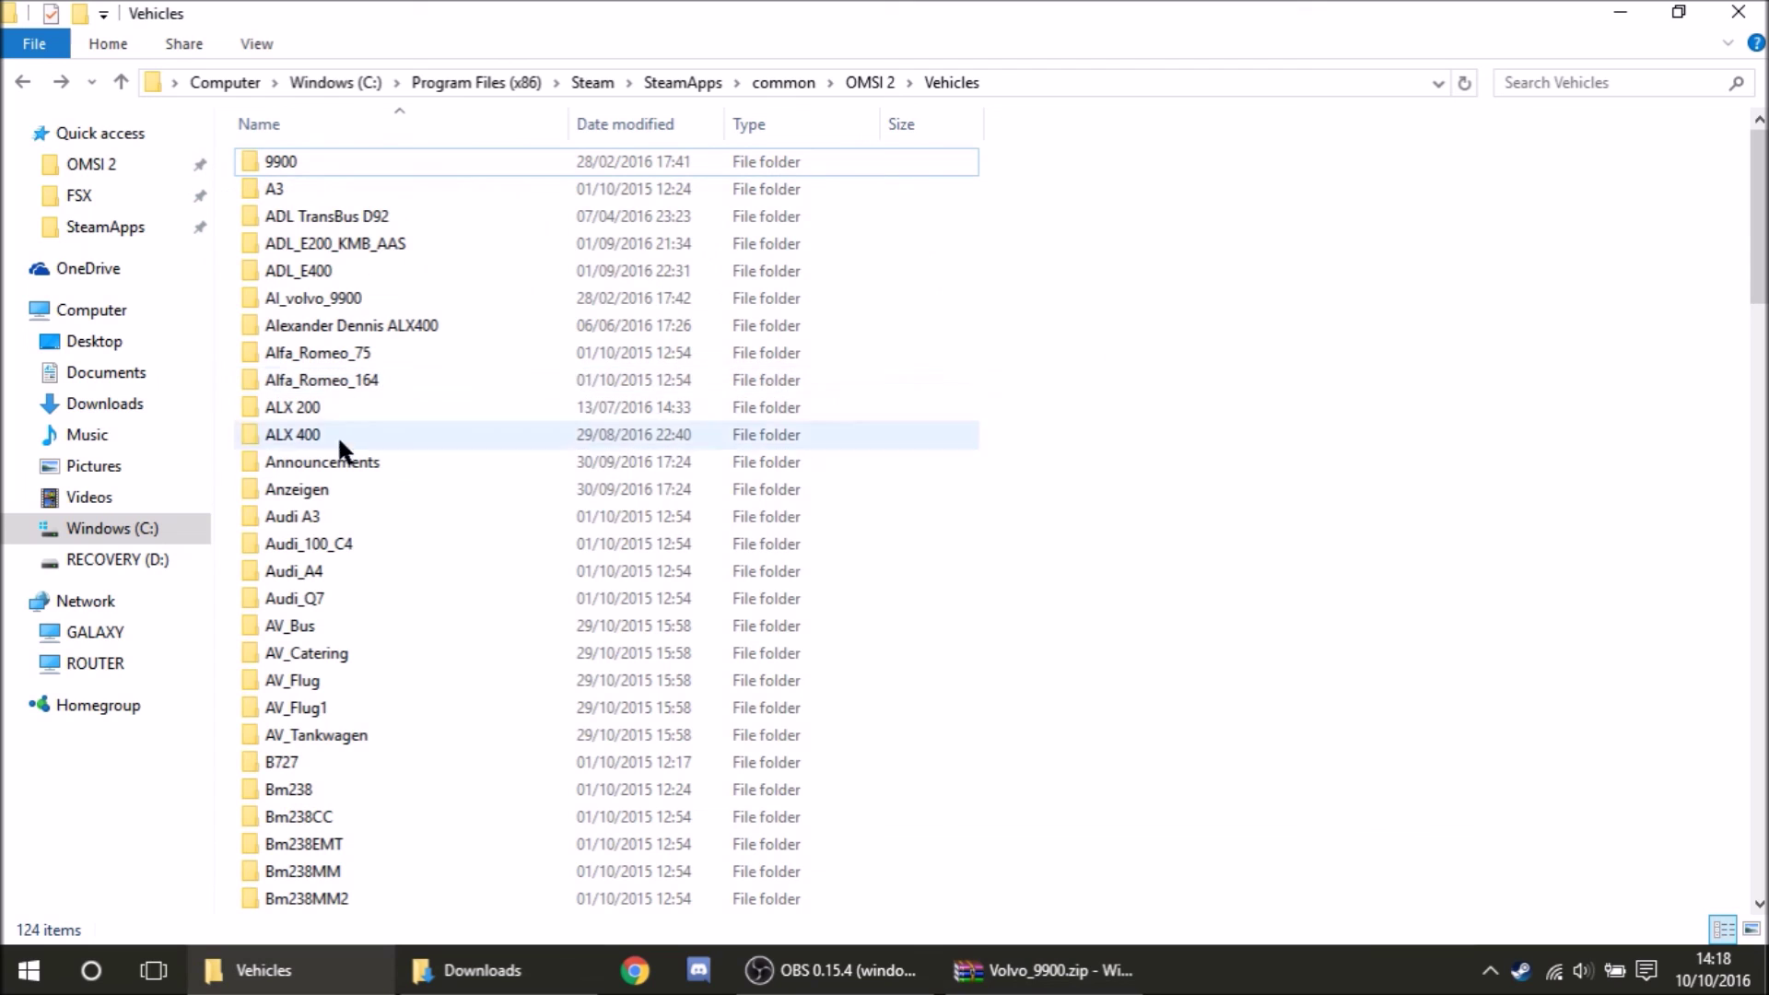
double_click(312, 487)
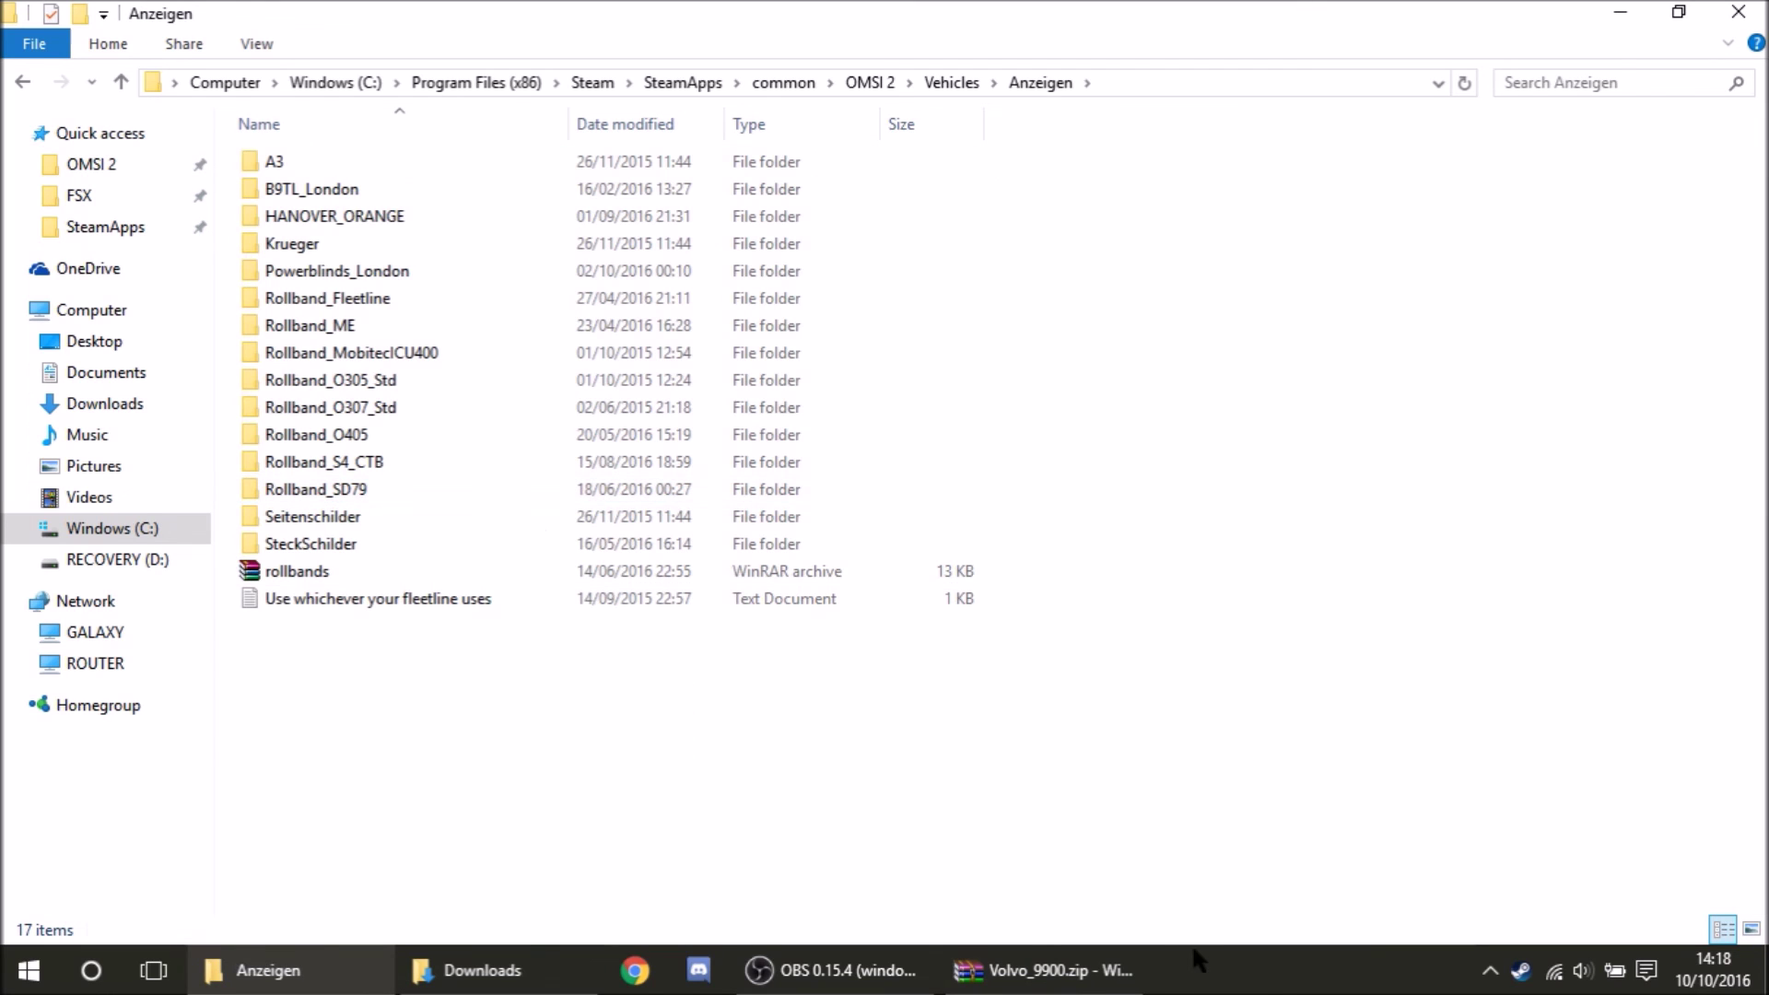
left_click(1046, 970)
left_click_drag(351, 428, 1545, 588)
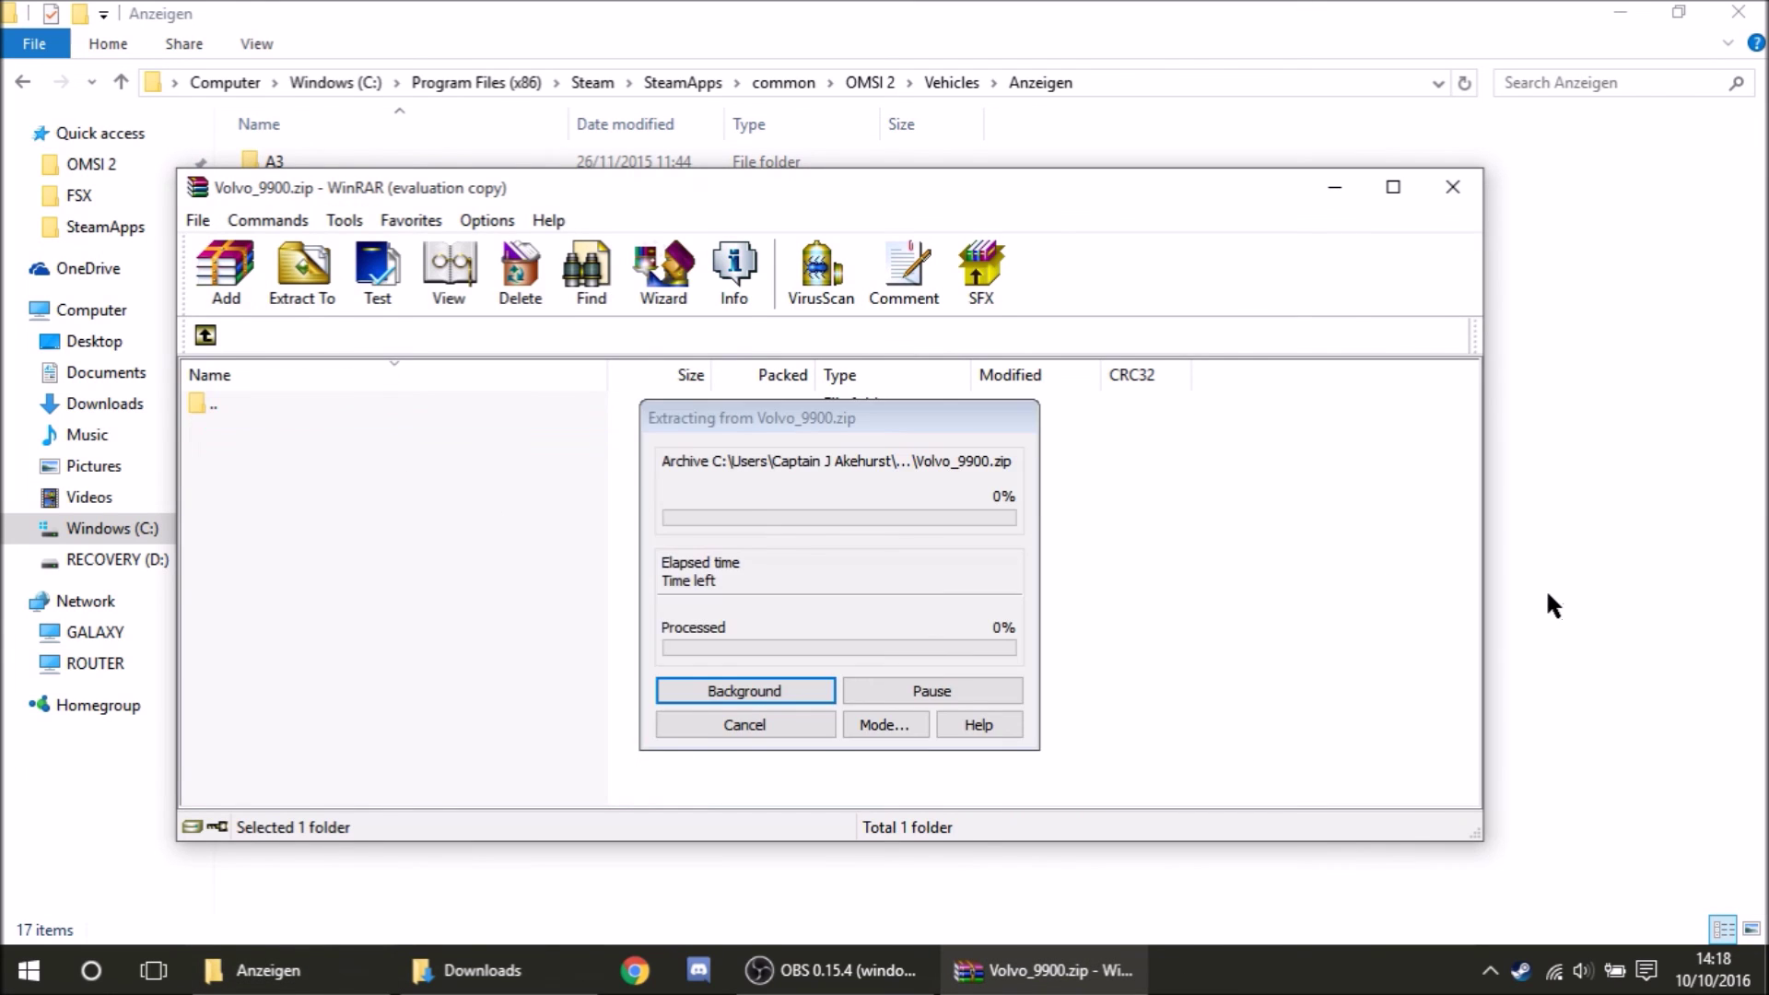
left_click(1120, 304)
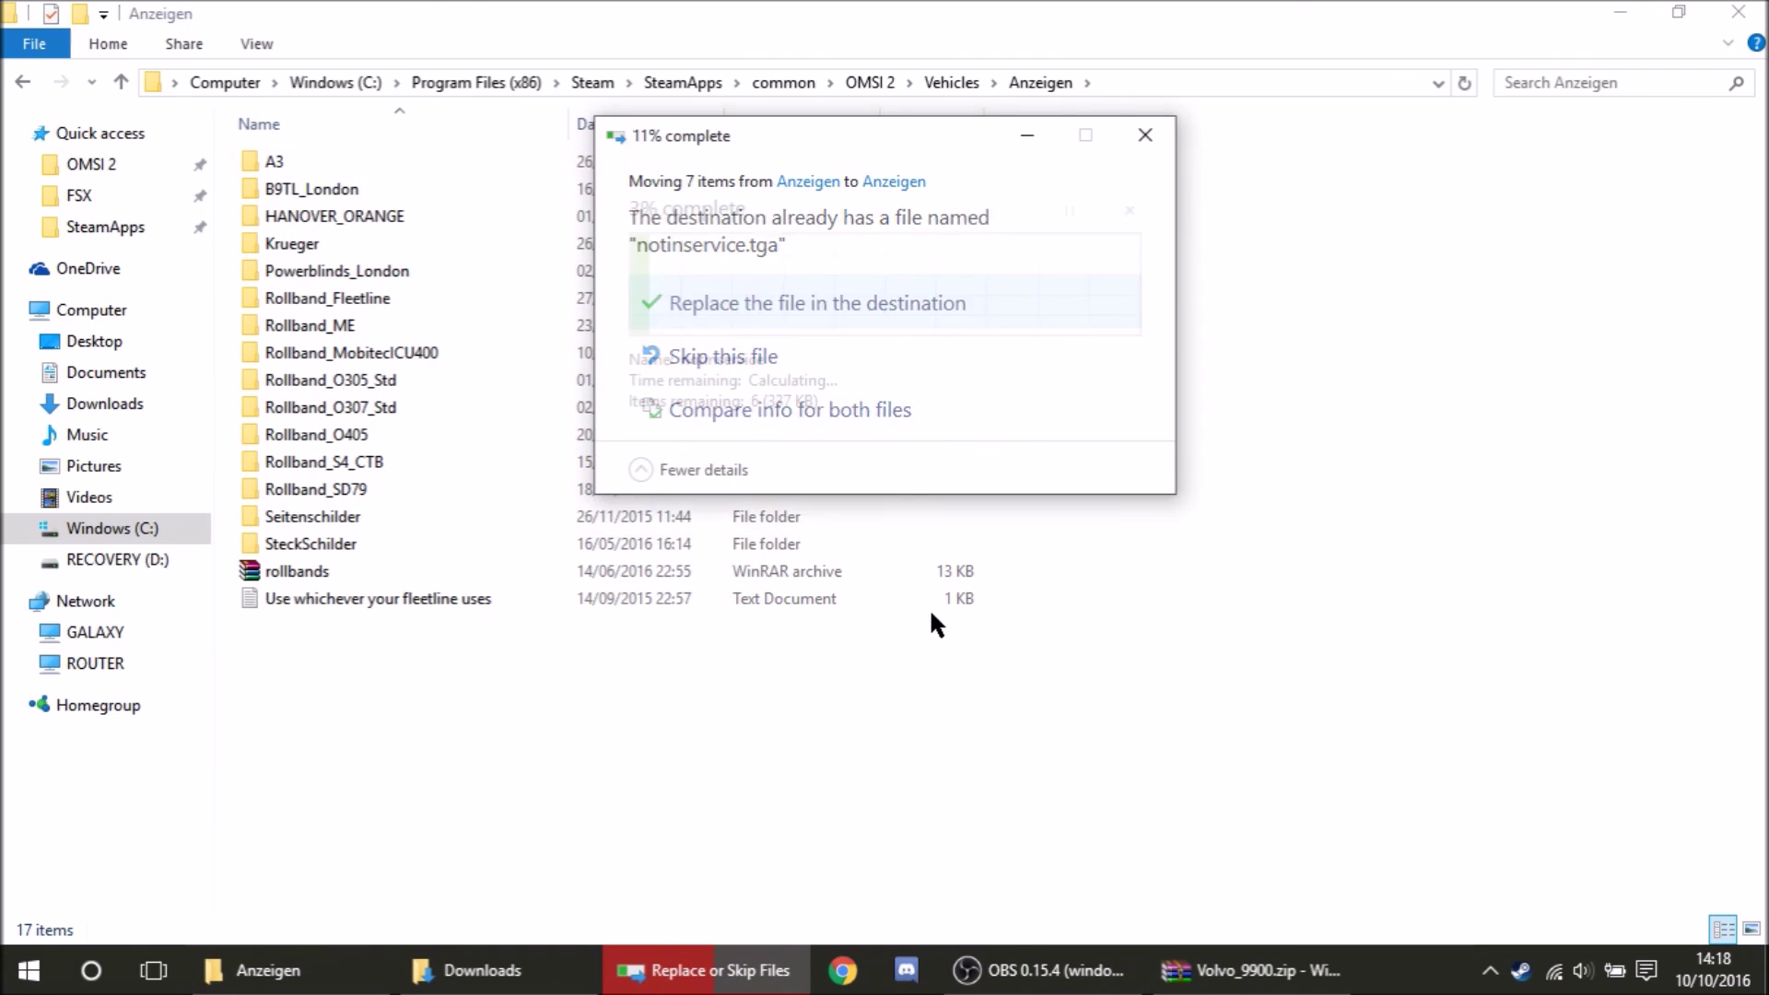
left_click(940, 706)
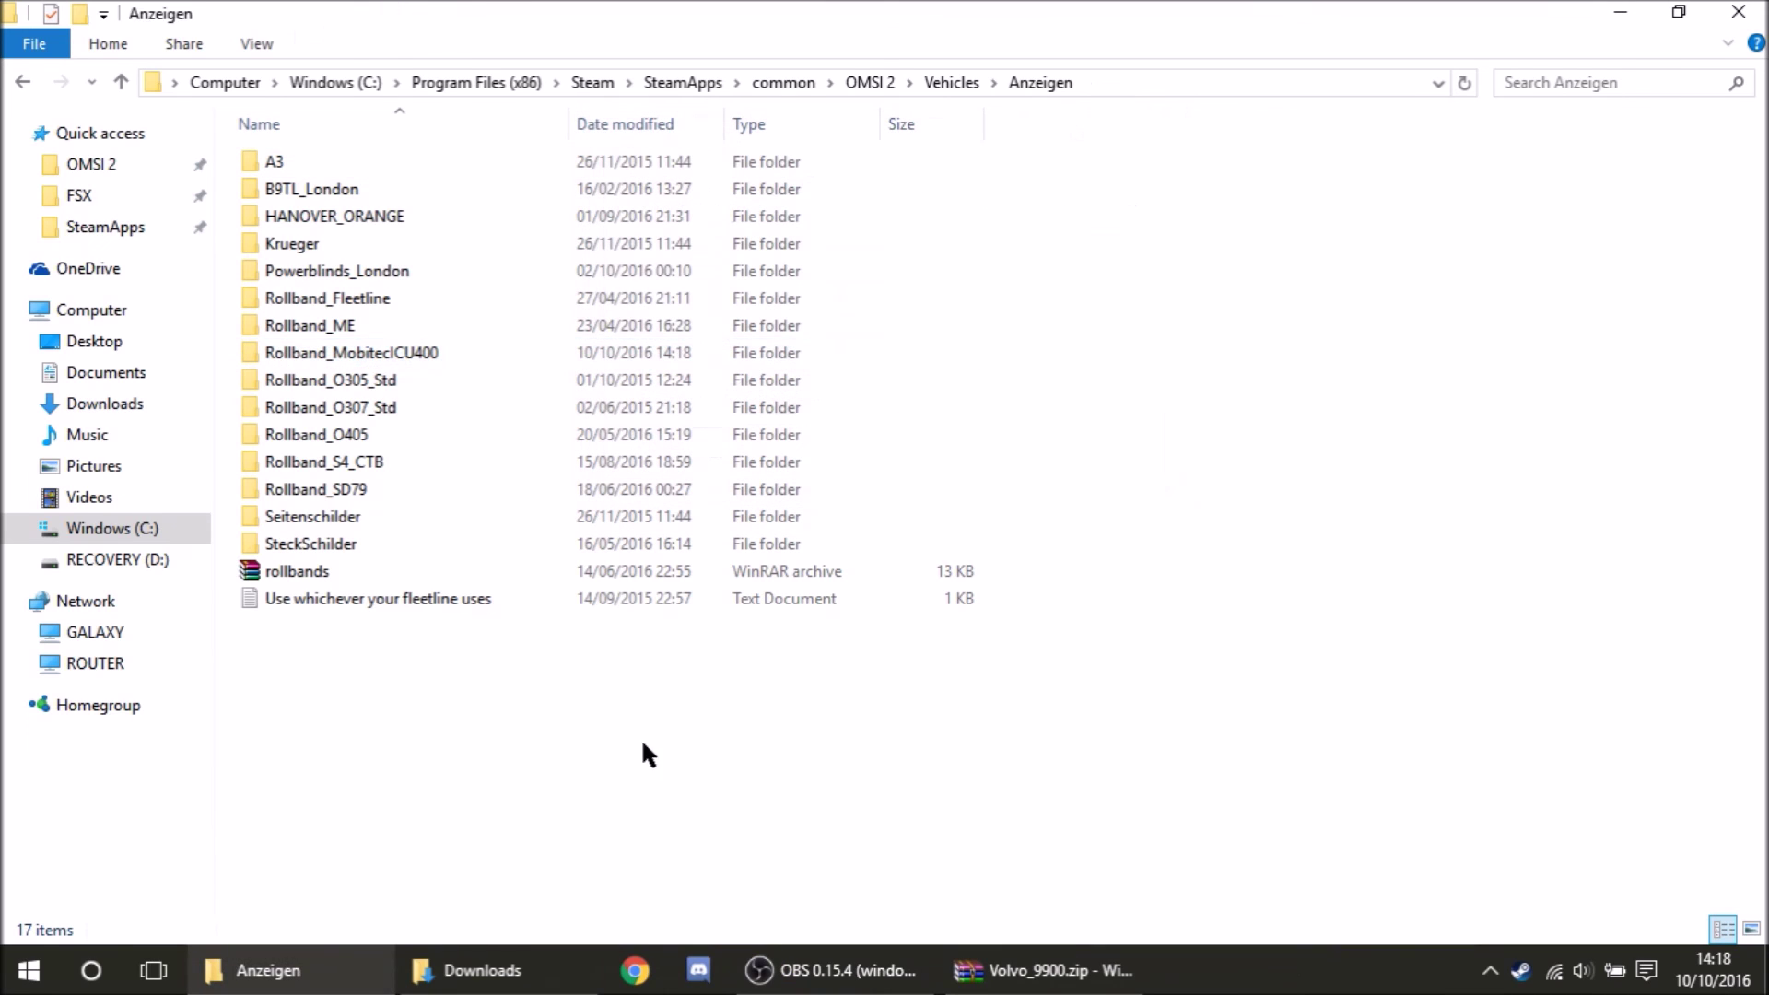
left_click(25, 83)
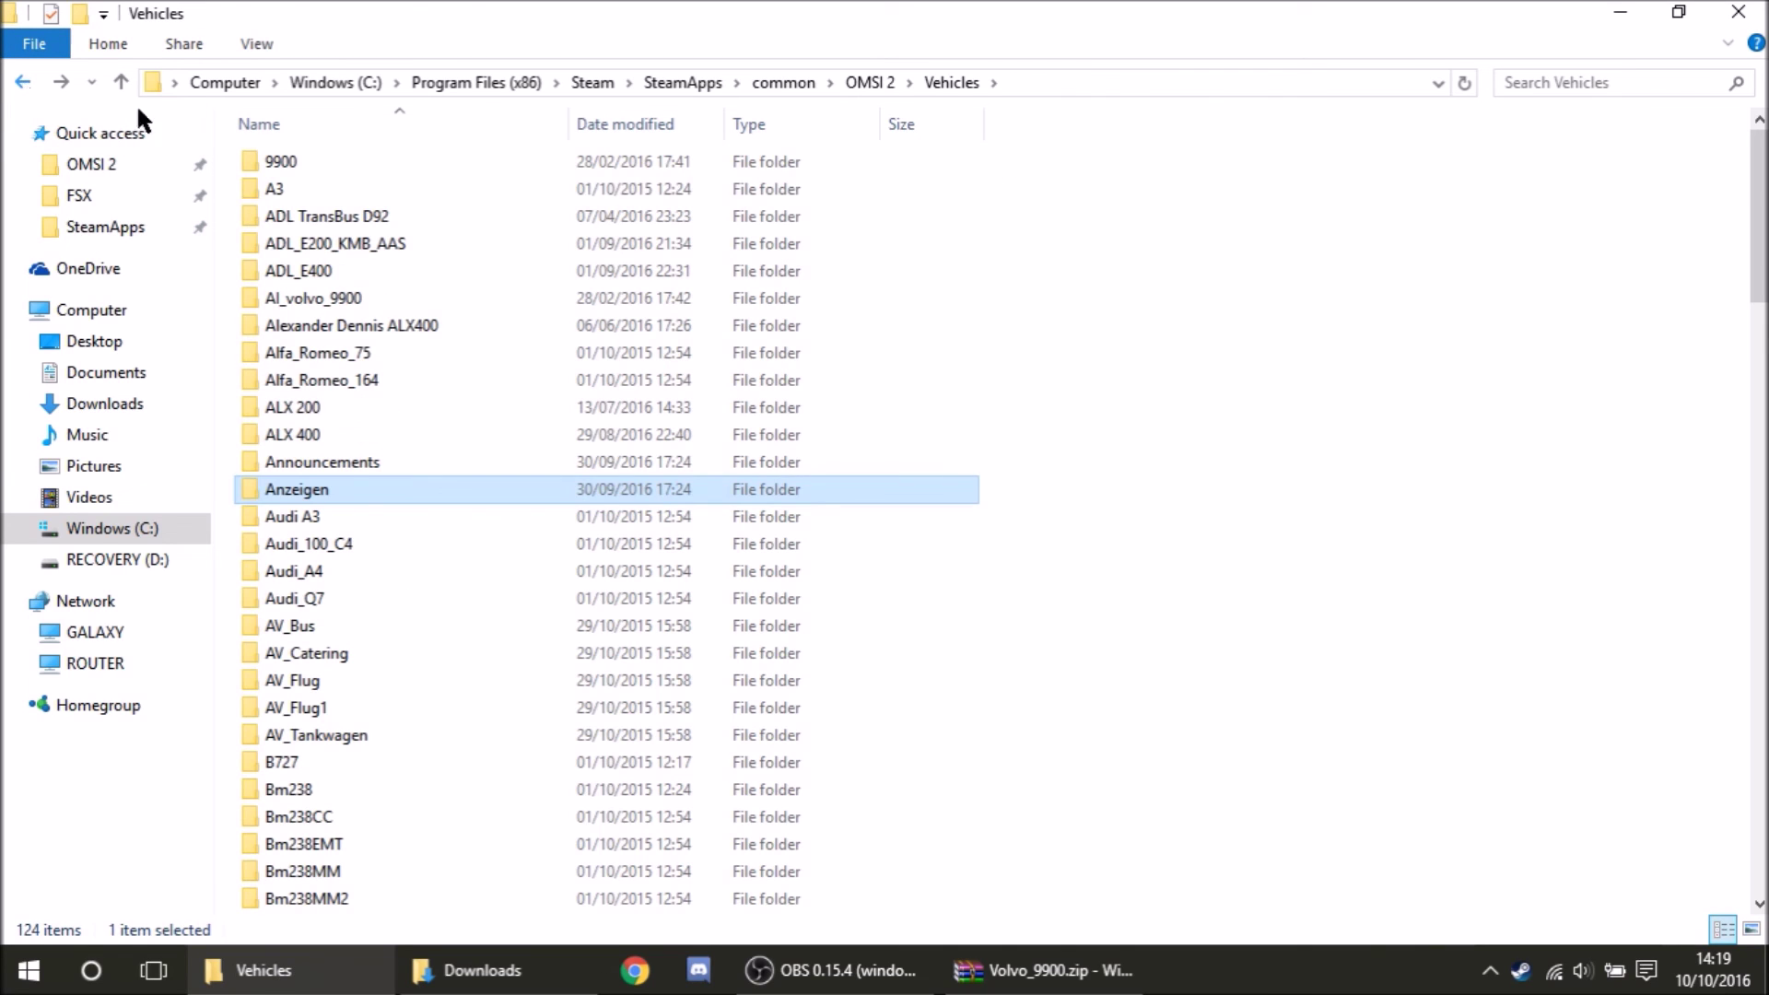
Open OMSI 2\Fonts in Explorer and the Fonts folder inside the archive
left_click(870, 82)
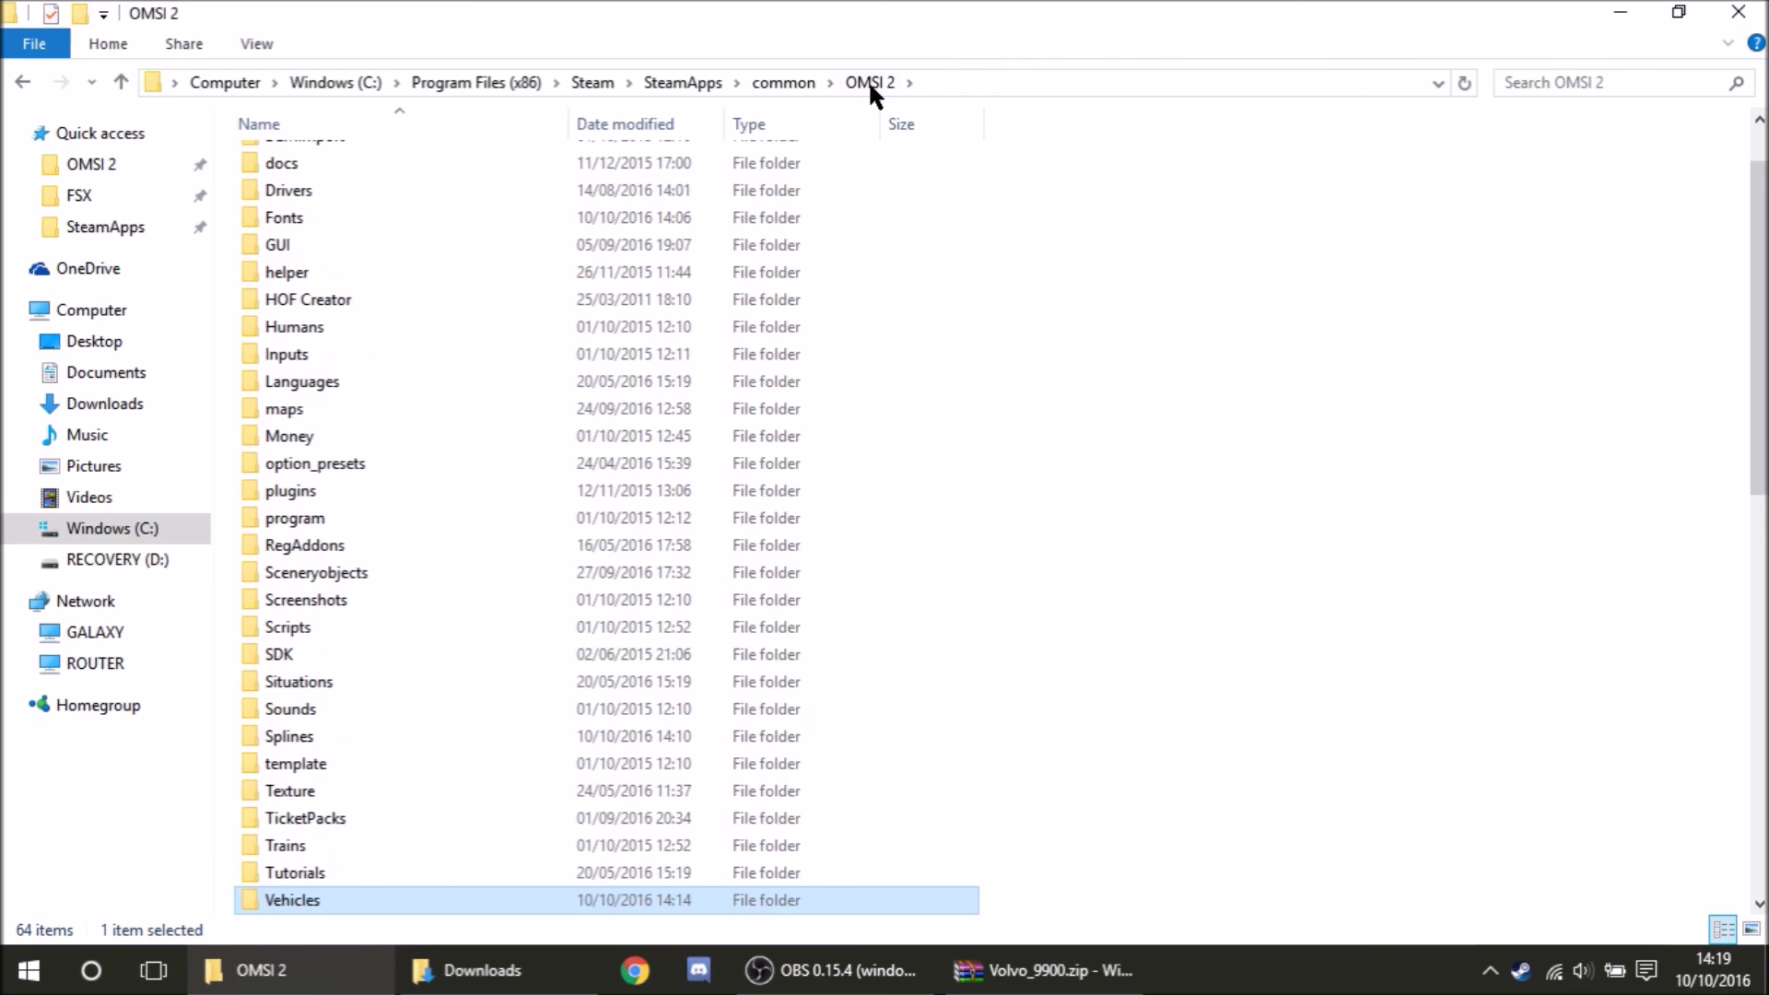
double_click(572, 224)
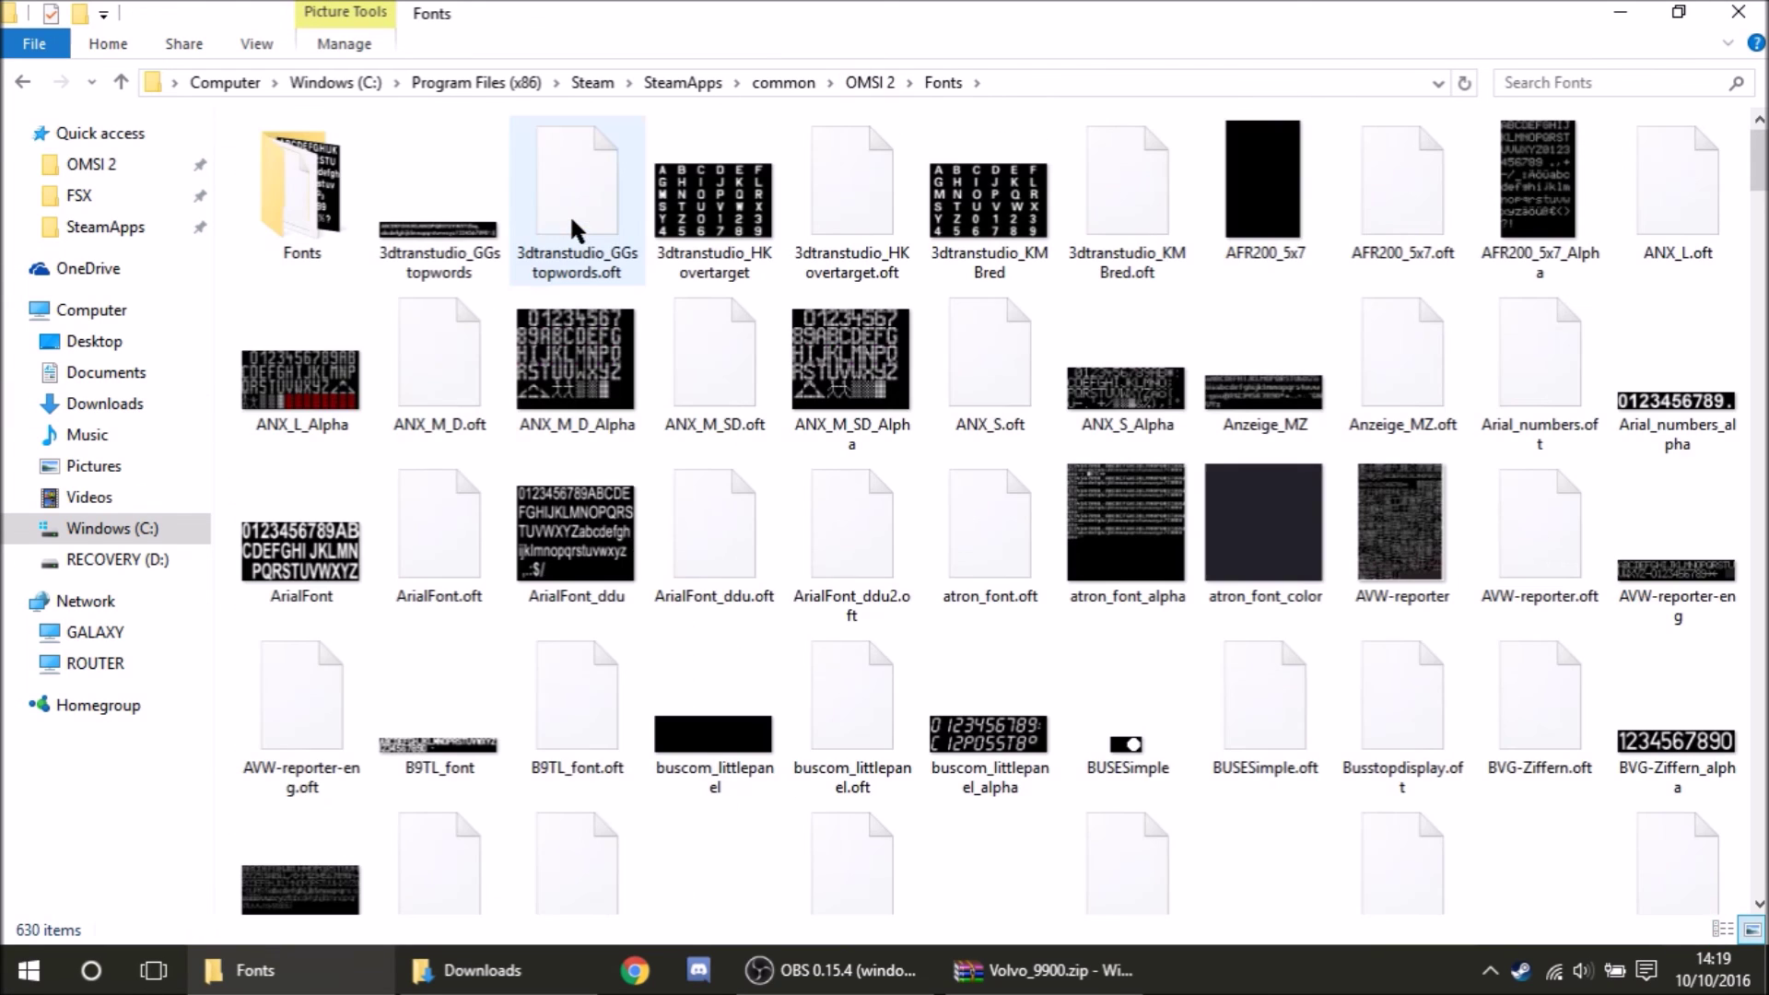
left_click(1041, 969)
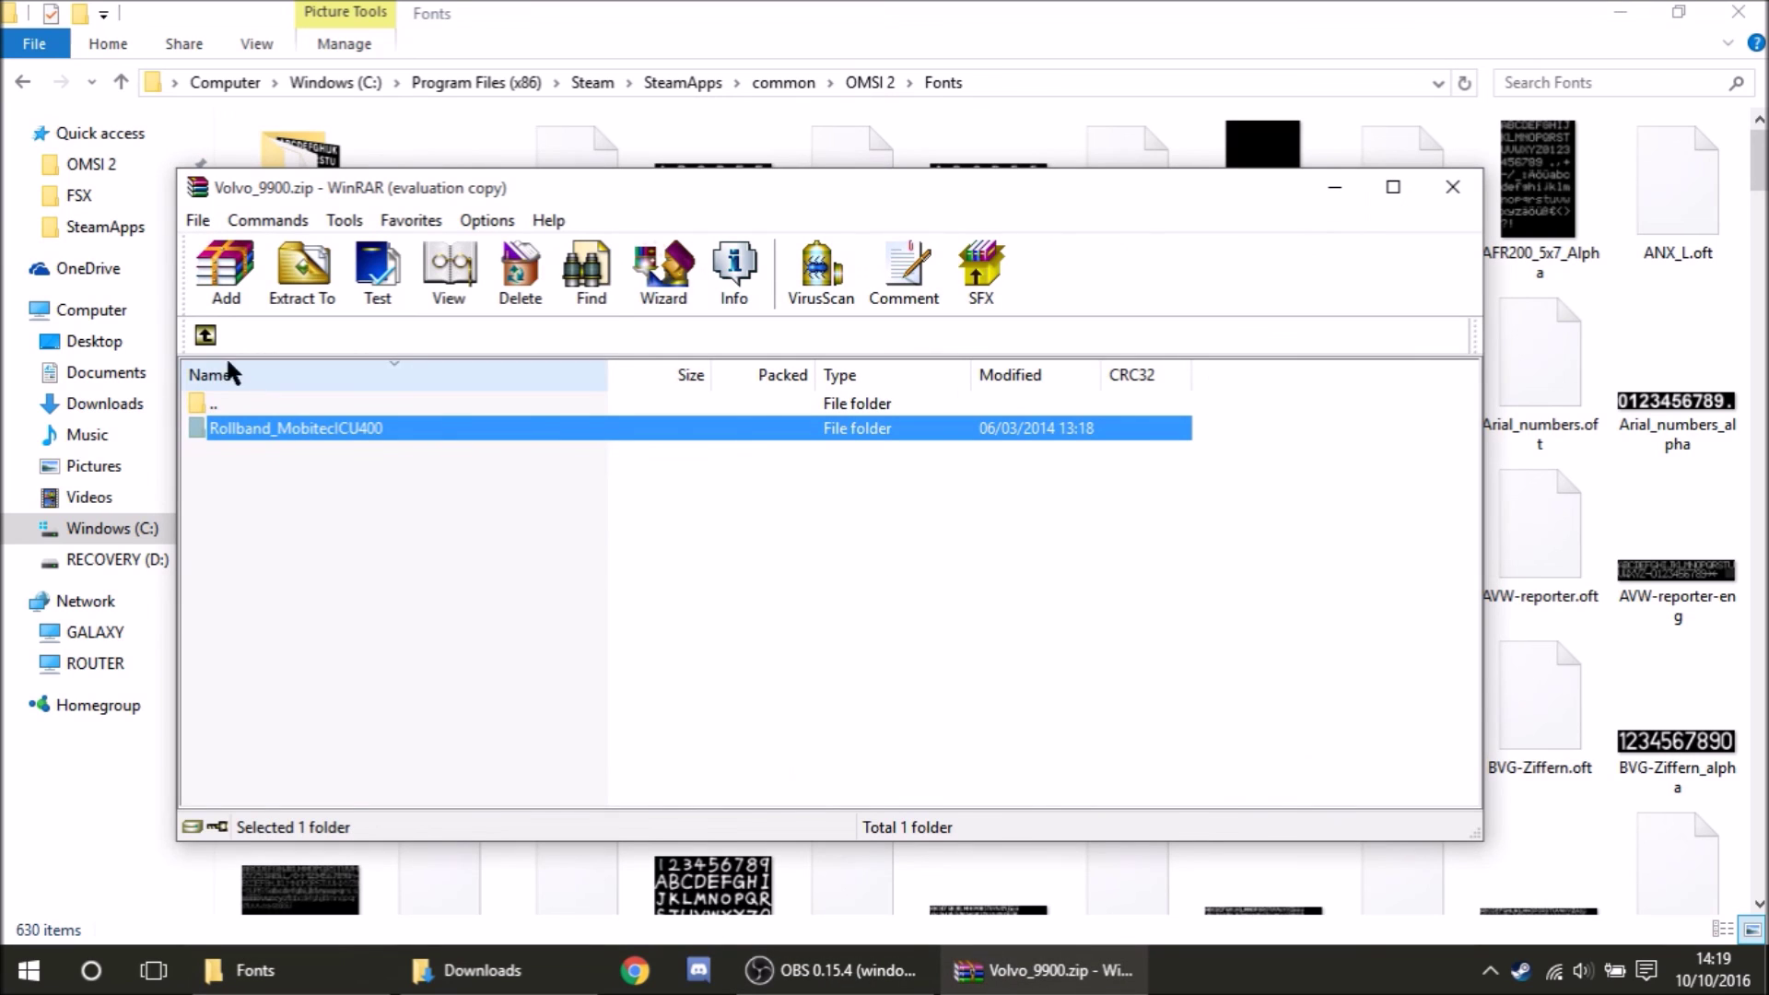
key("Return")
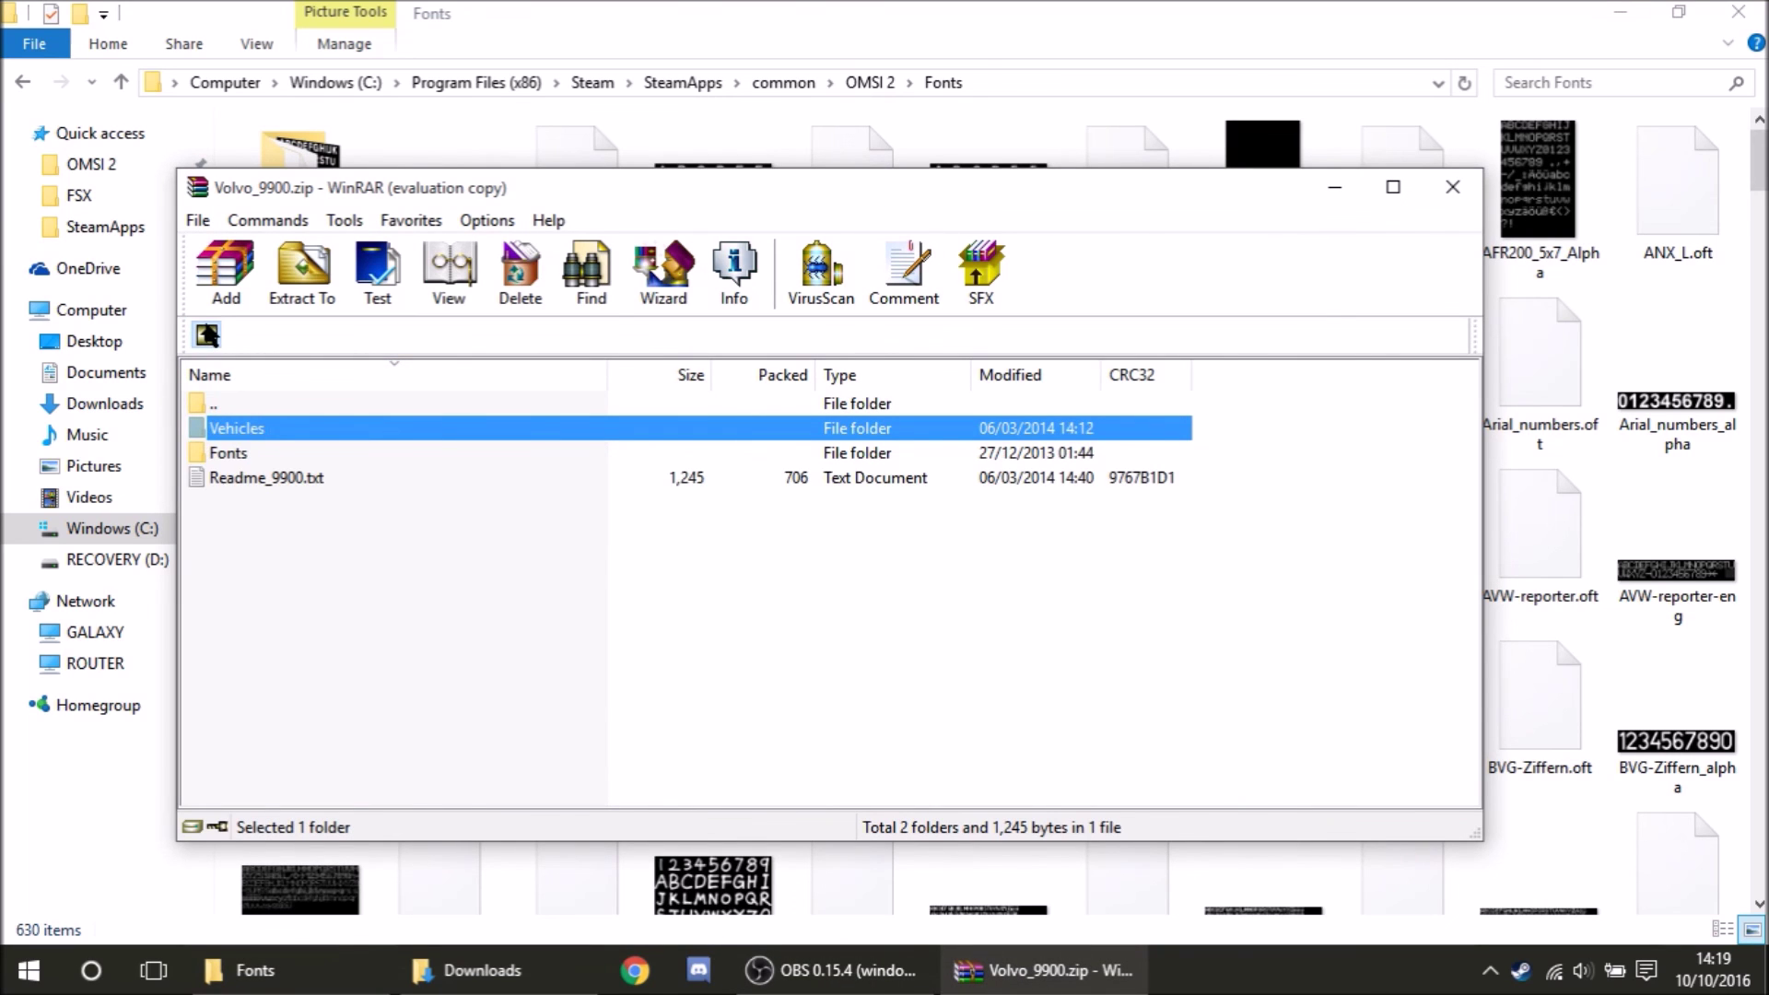
double_click(241, 453)
Copy all nine archive font files into OMSI 2\Fonts, replacing the same-named files
left_click(293, 455)
key("ctrl+a")
left_click(260, 404)
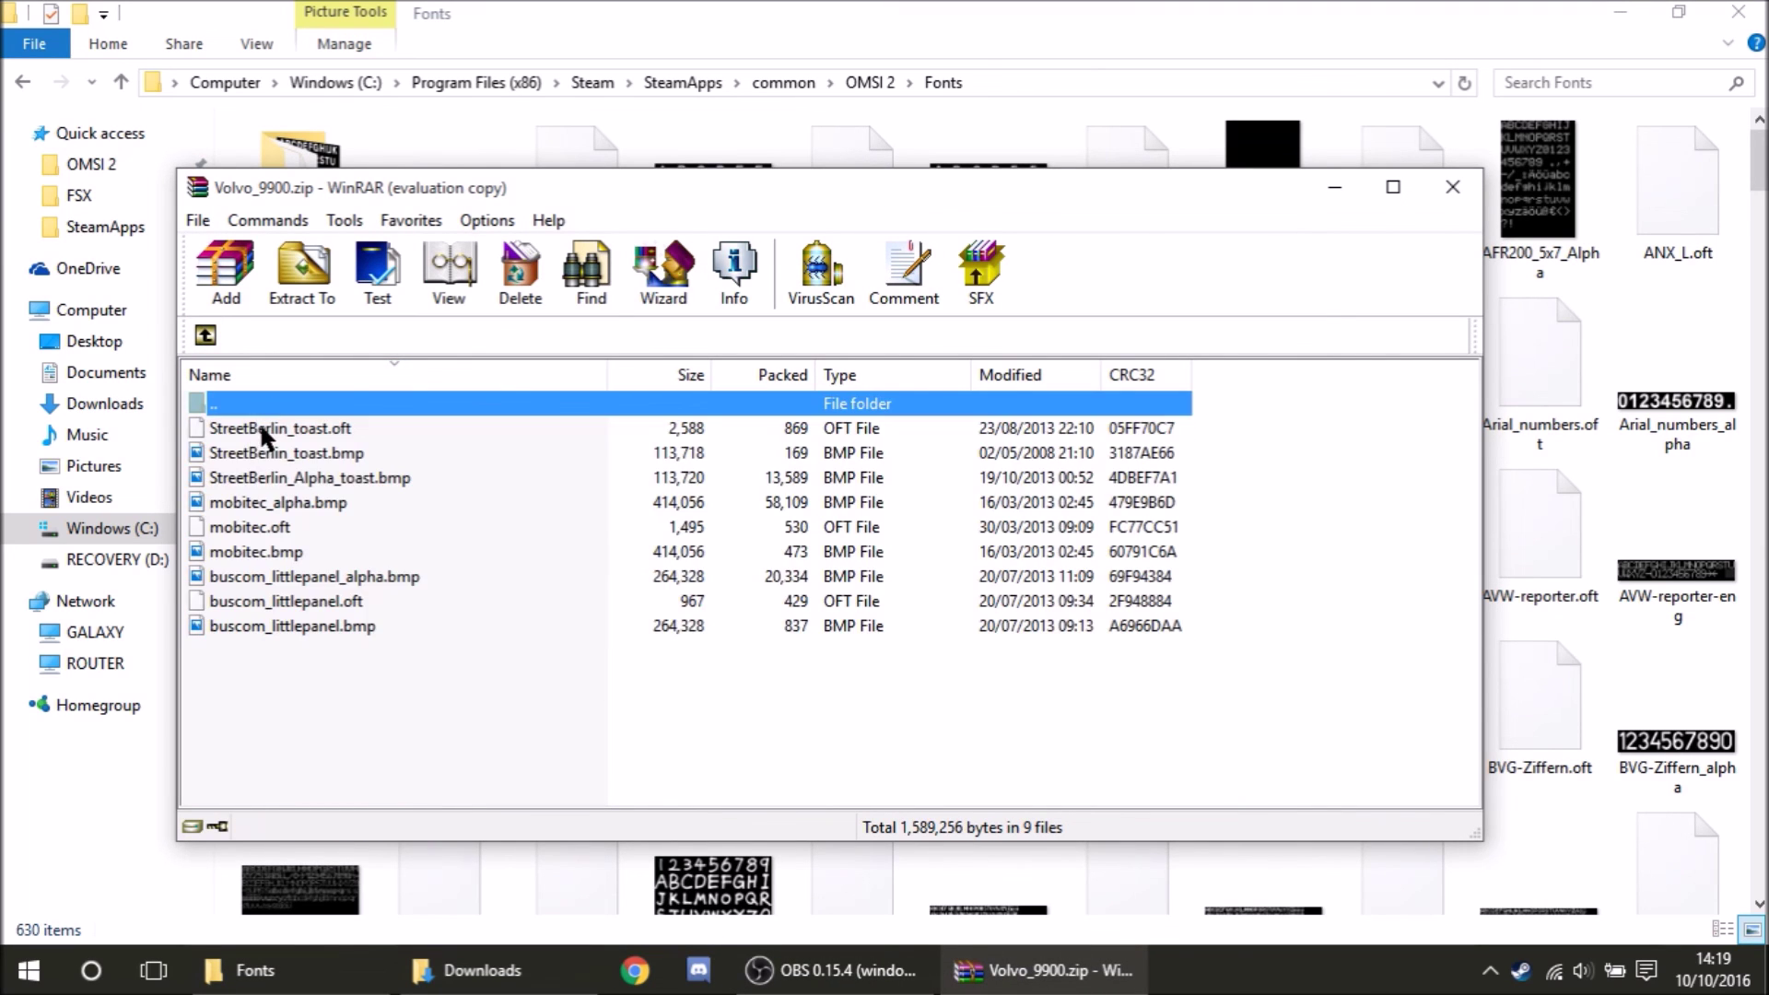
key("ctrl+a")
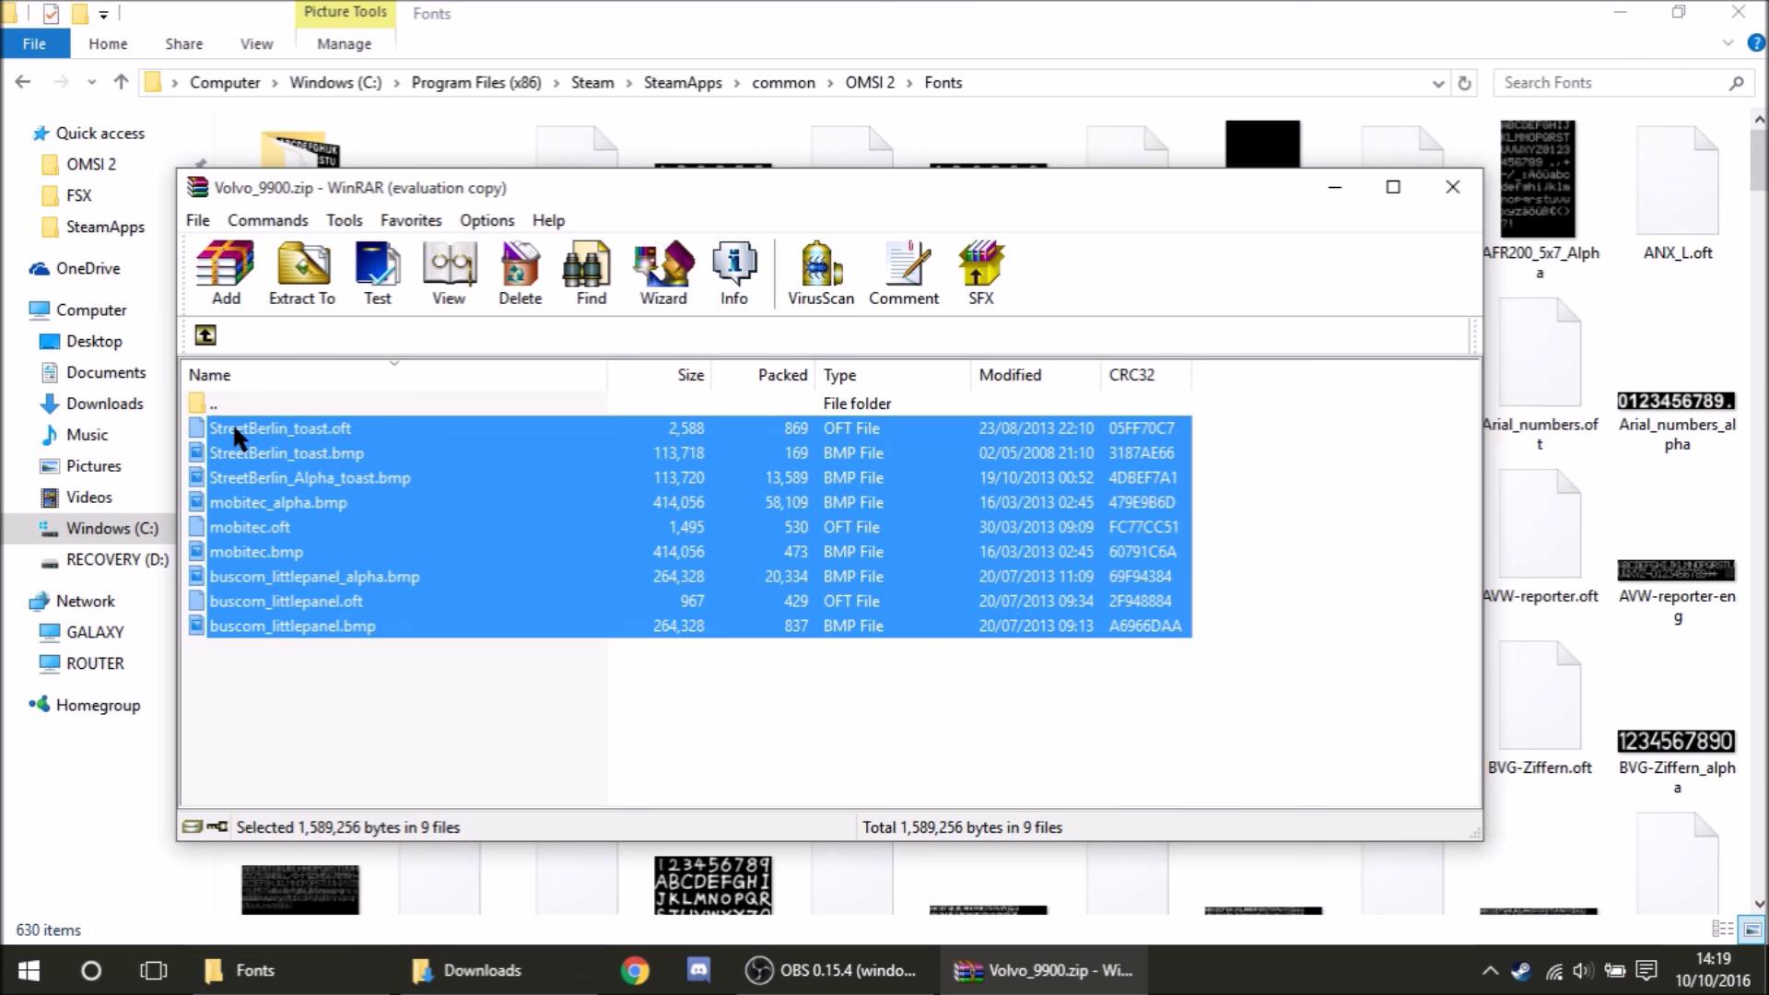
left_click_drag(328, 711, 1518, 446)
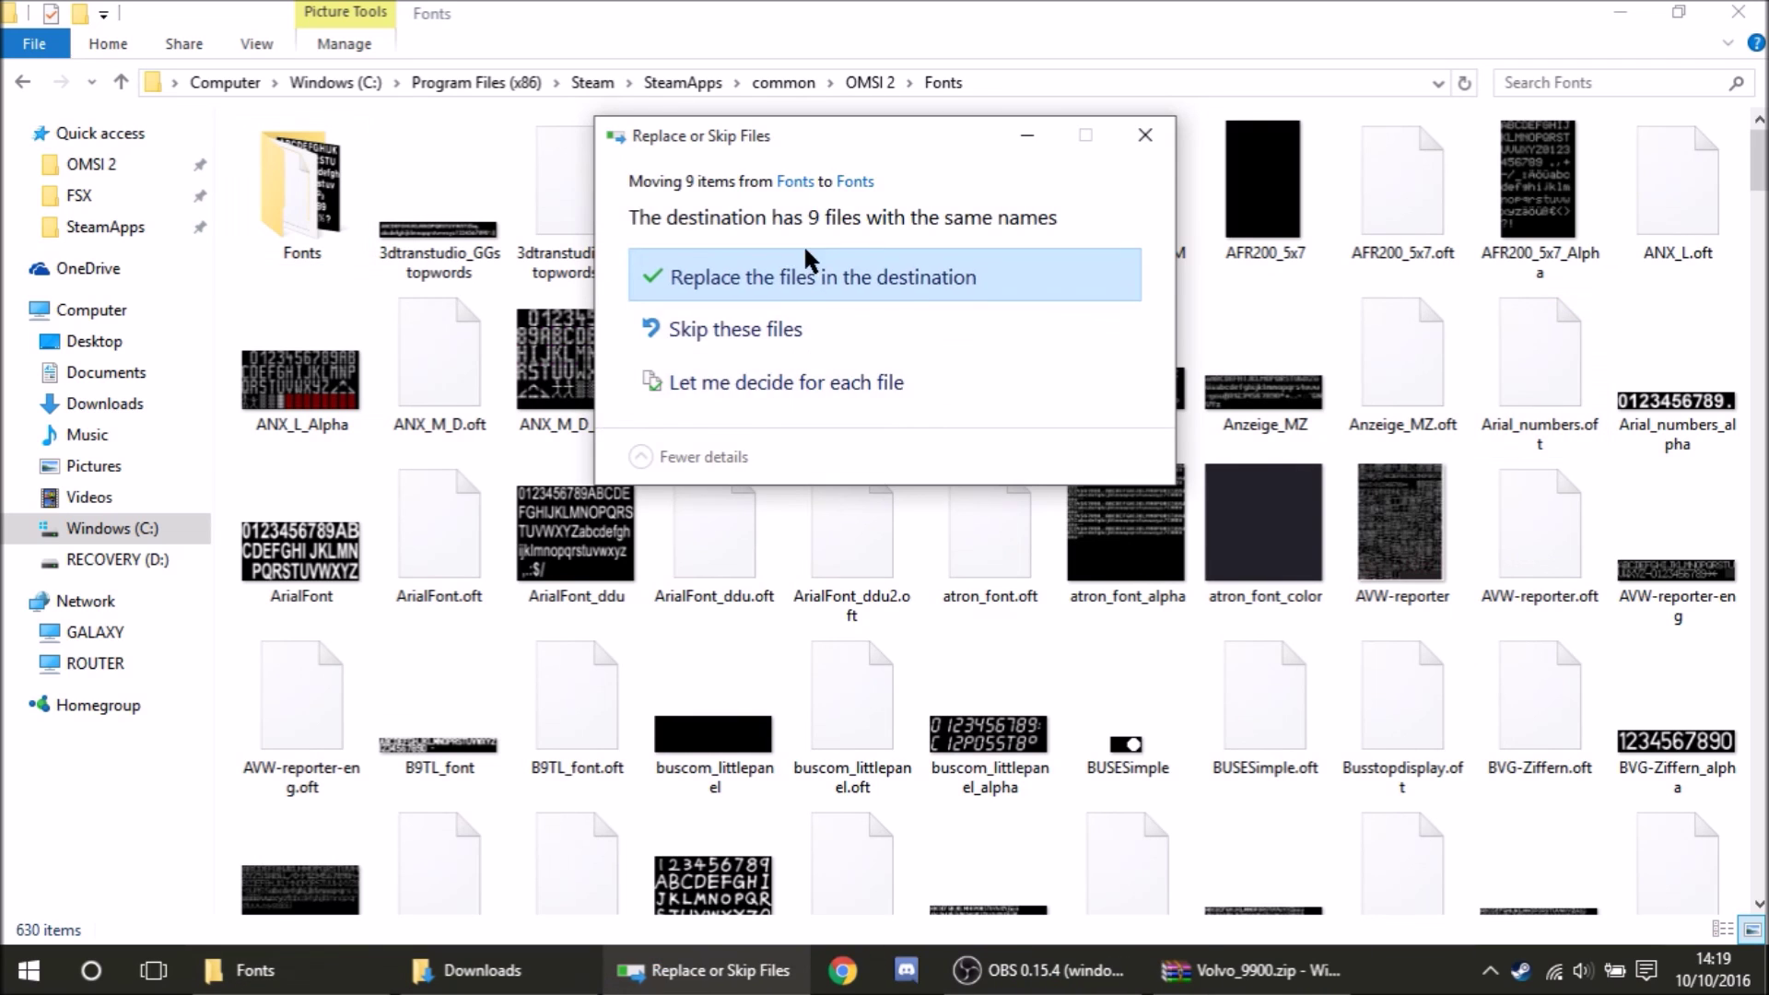
left_click(811, 276)
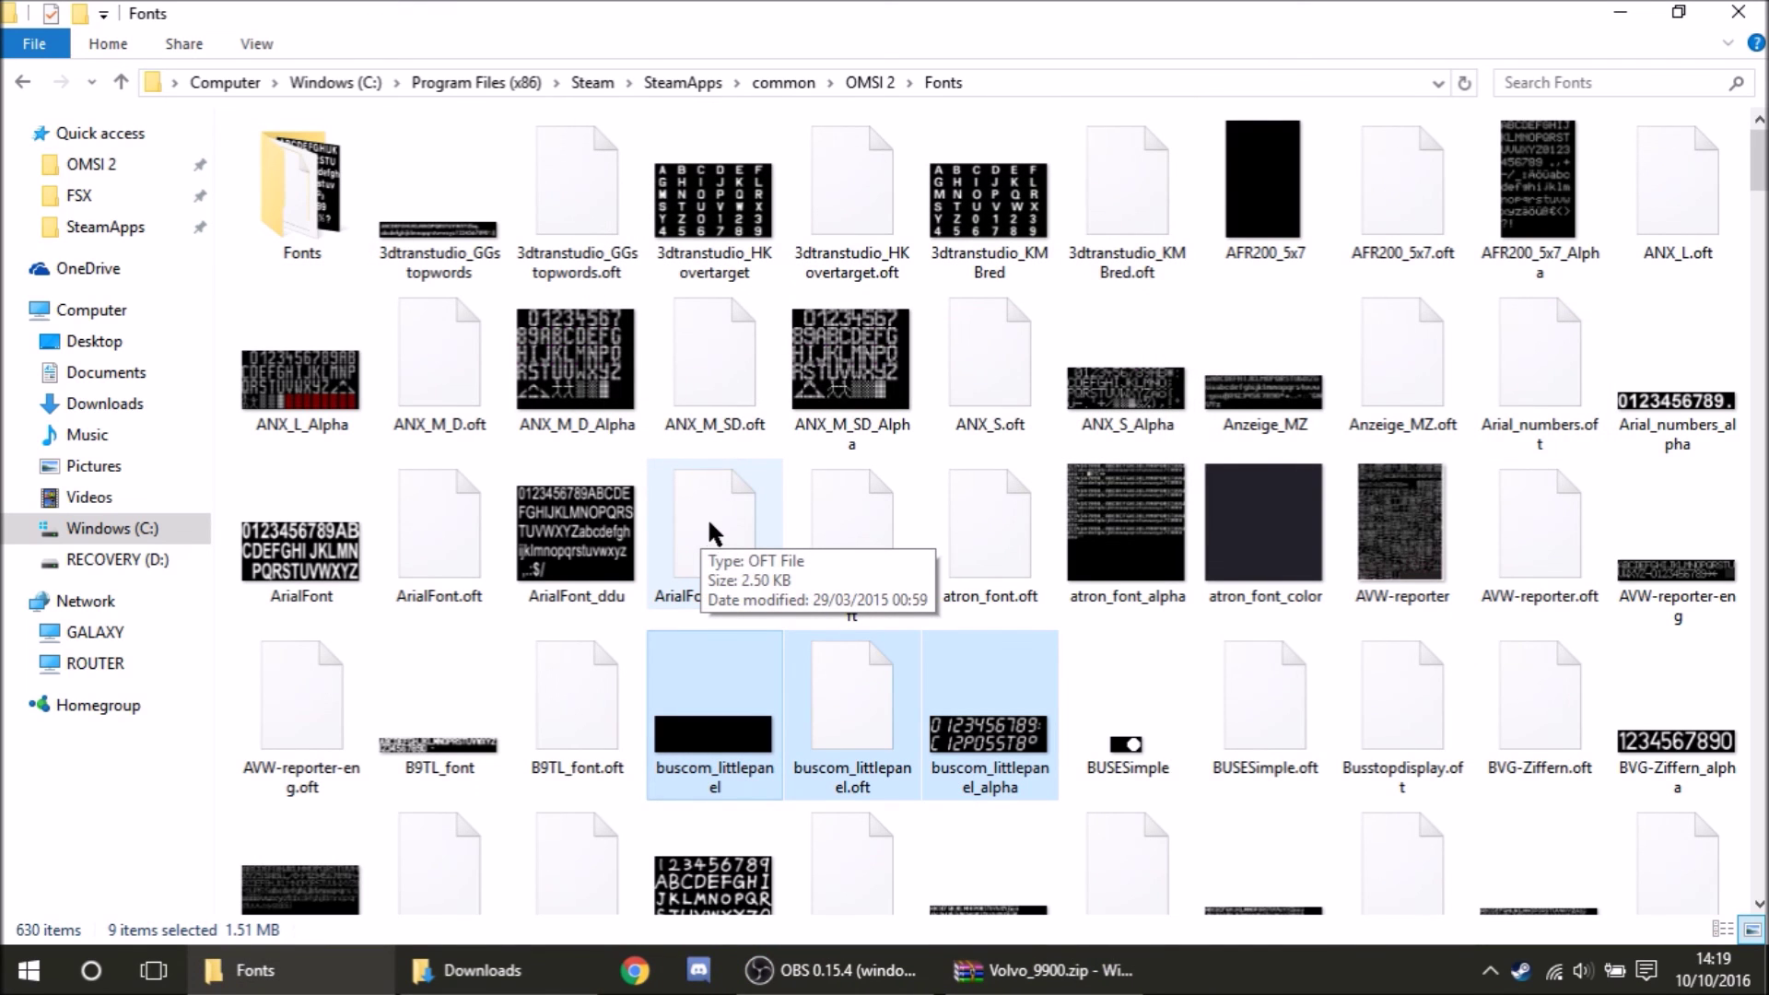
left_click(932, 445)
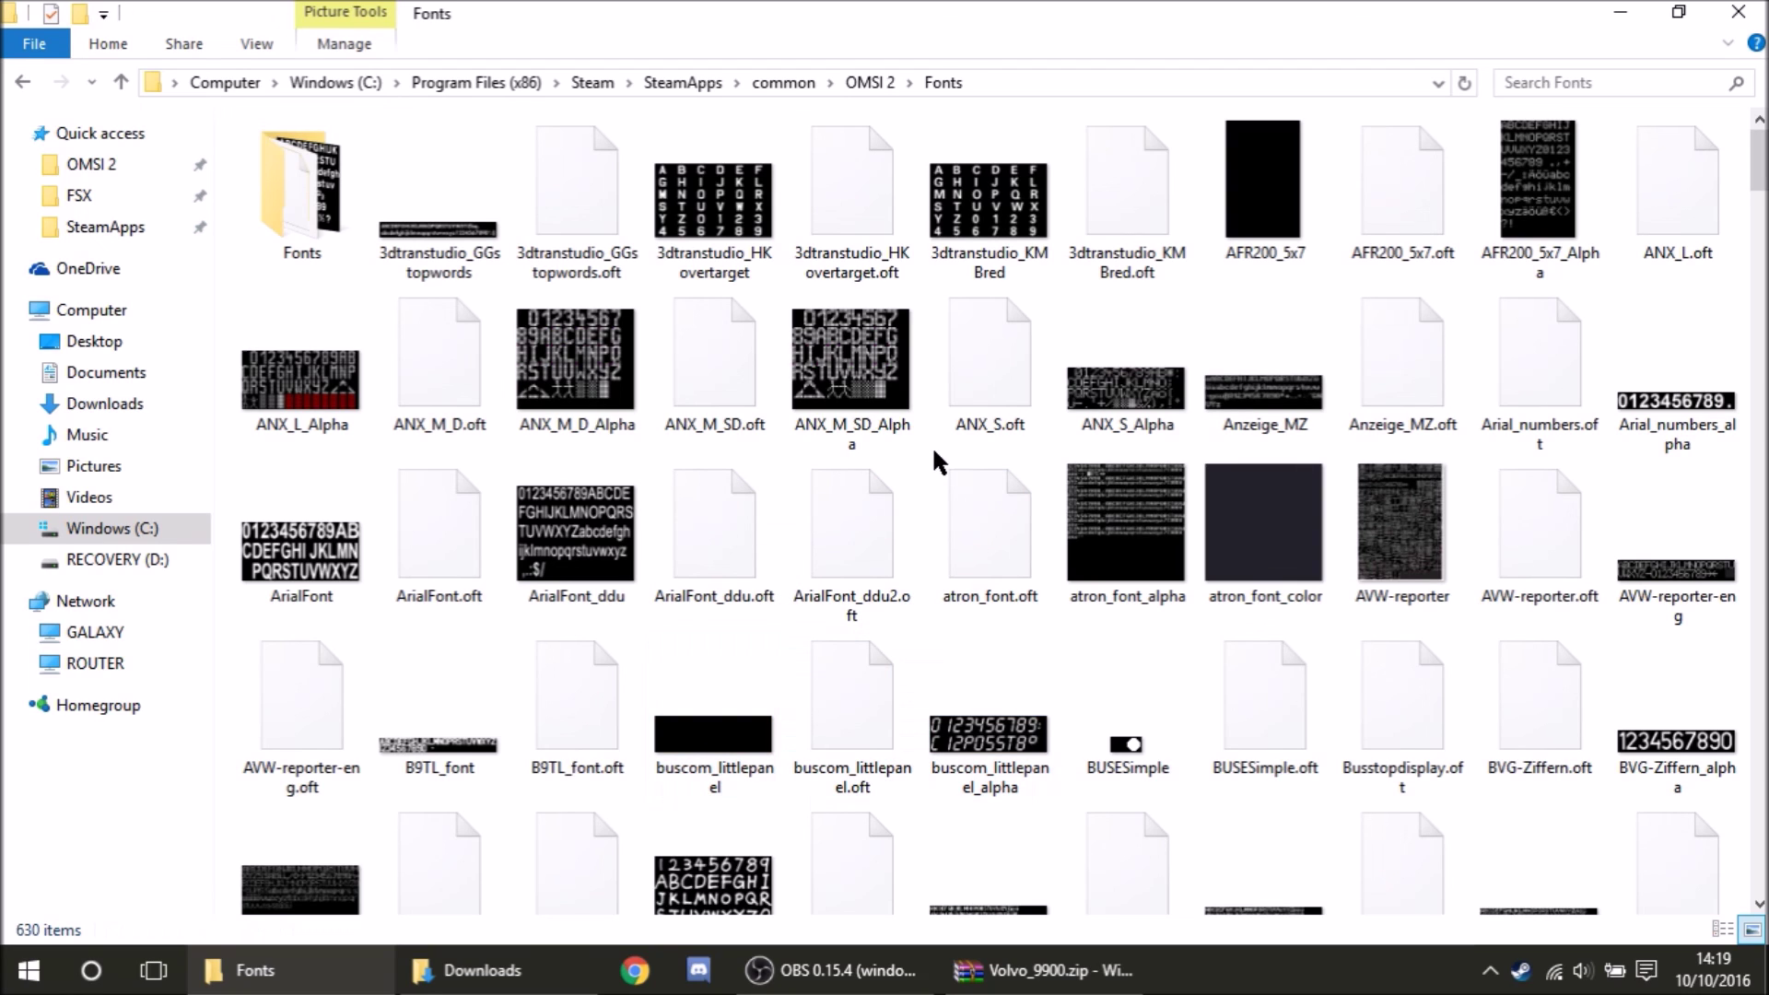